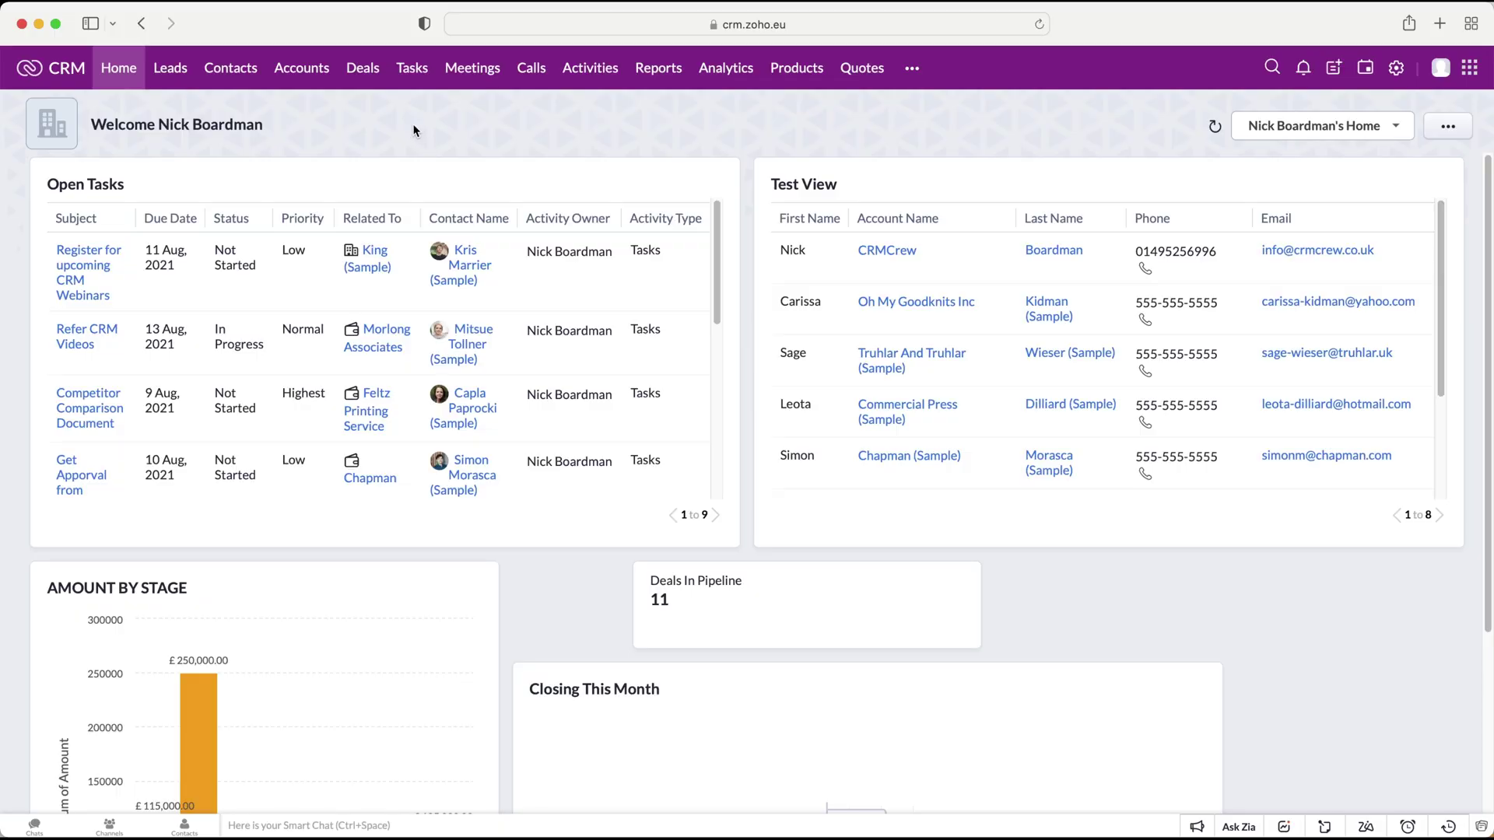
# Step: Open the Setup pages and go to Webforms under Developer Space
pyautogui.click(1397, 70)
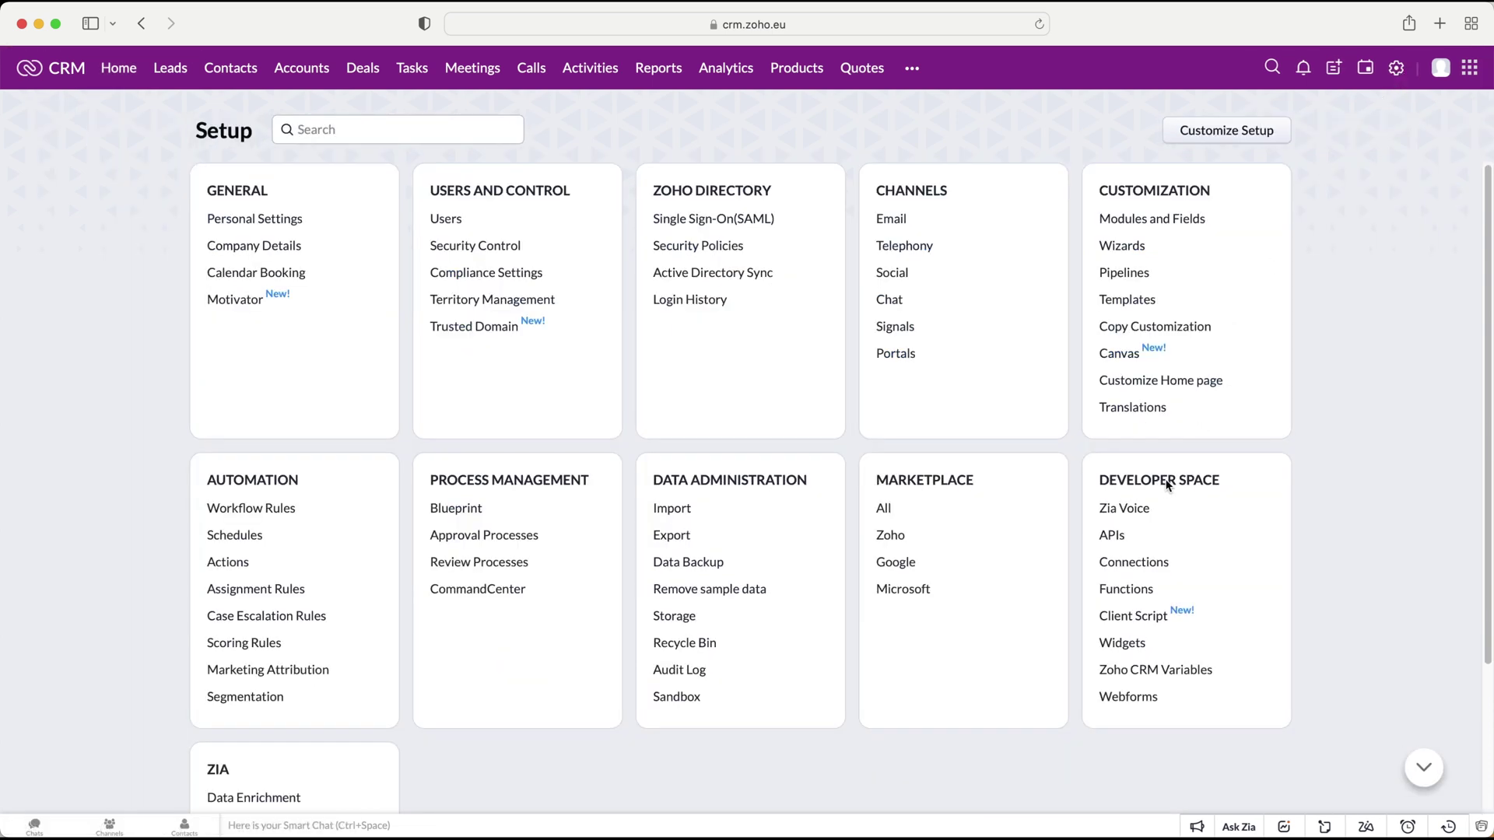
pyautogui.click(1128, 697)
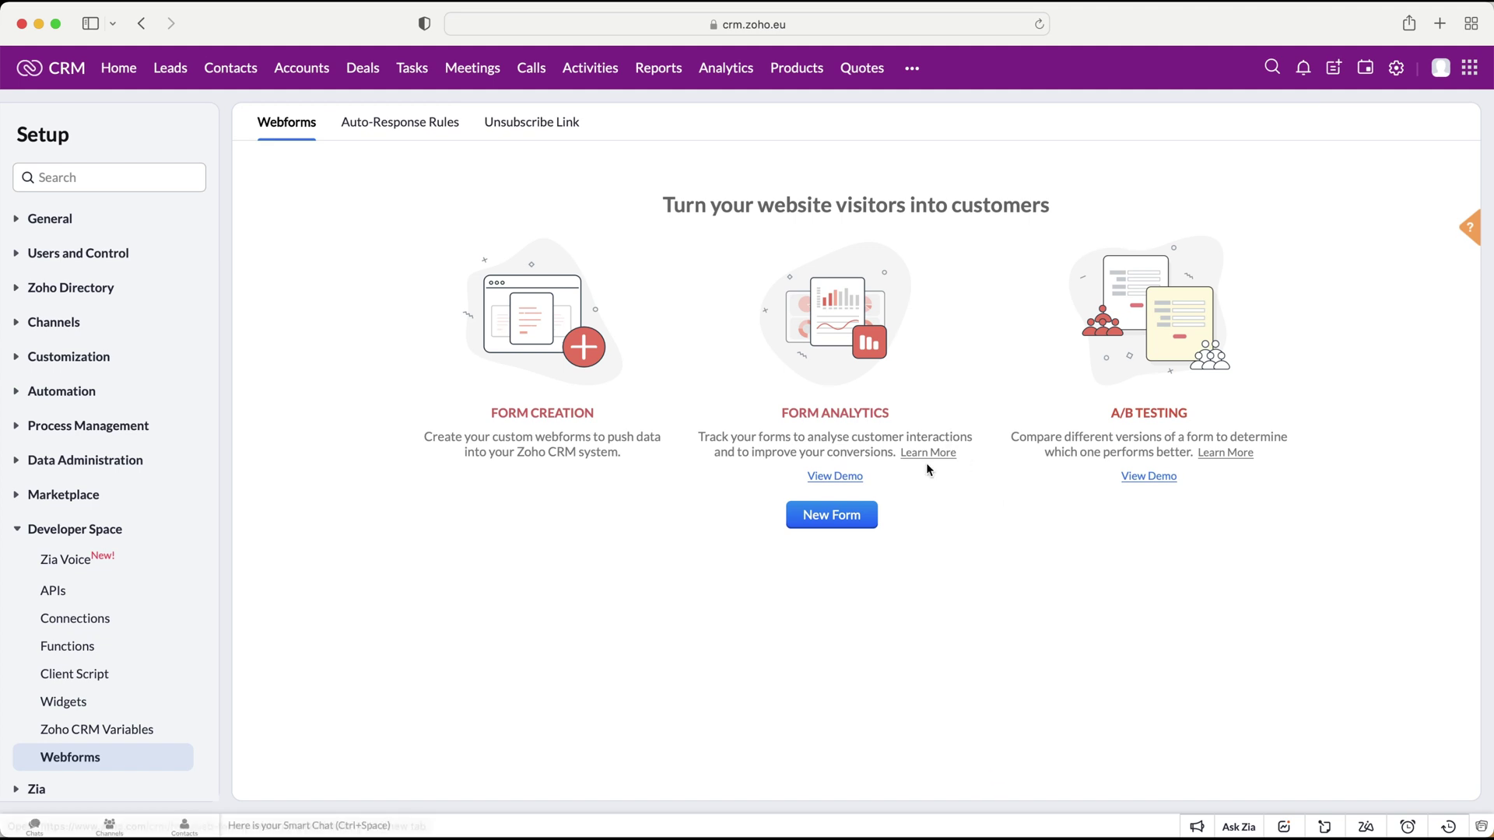
# Step: Start a new webform named 'Example Form' with Leads as its module
pyautogui.click(832, 523)
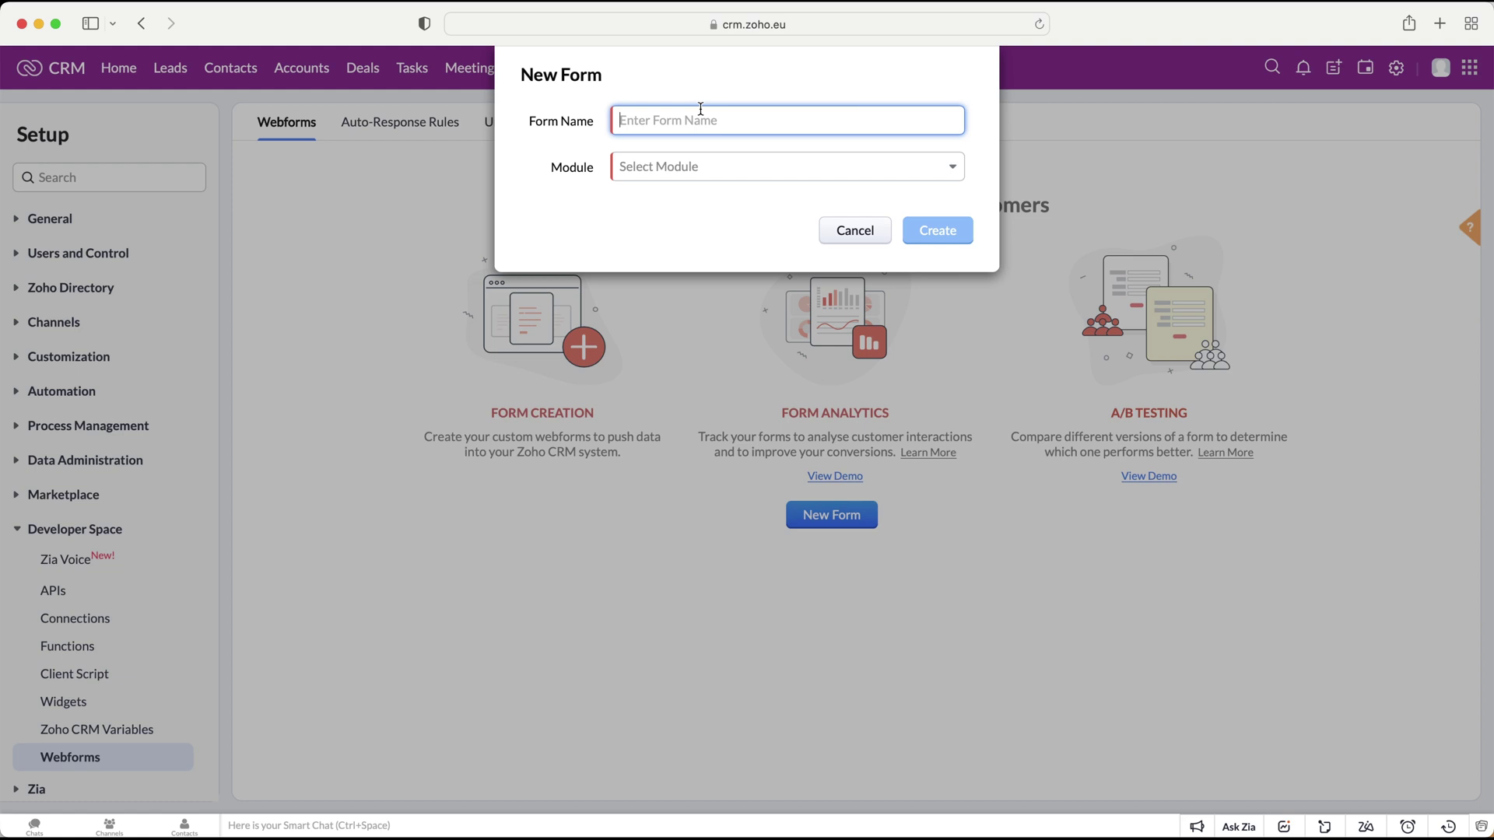
pyautogui.write('Example Form')
pyautogui.click(647, 212)
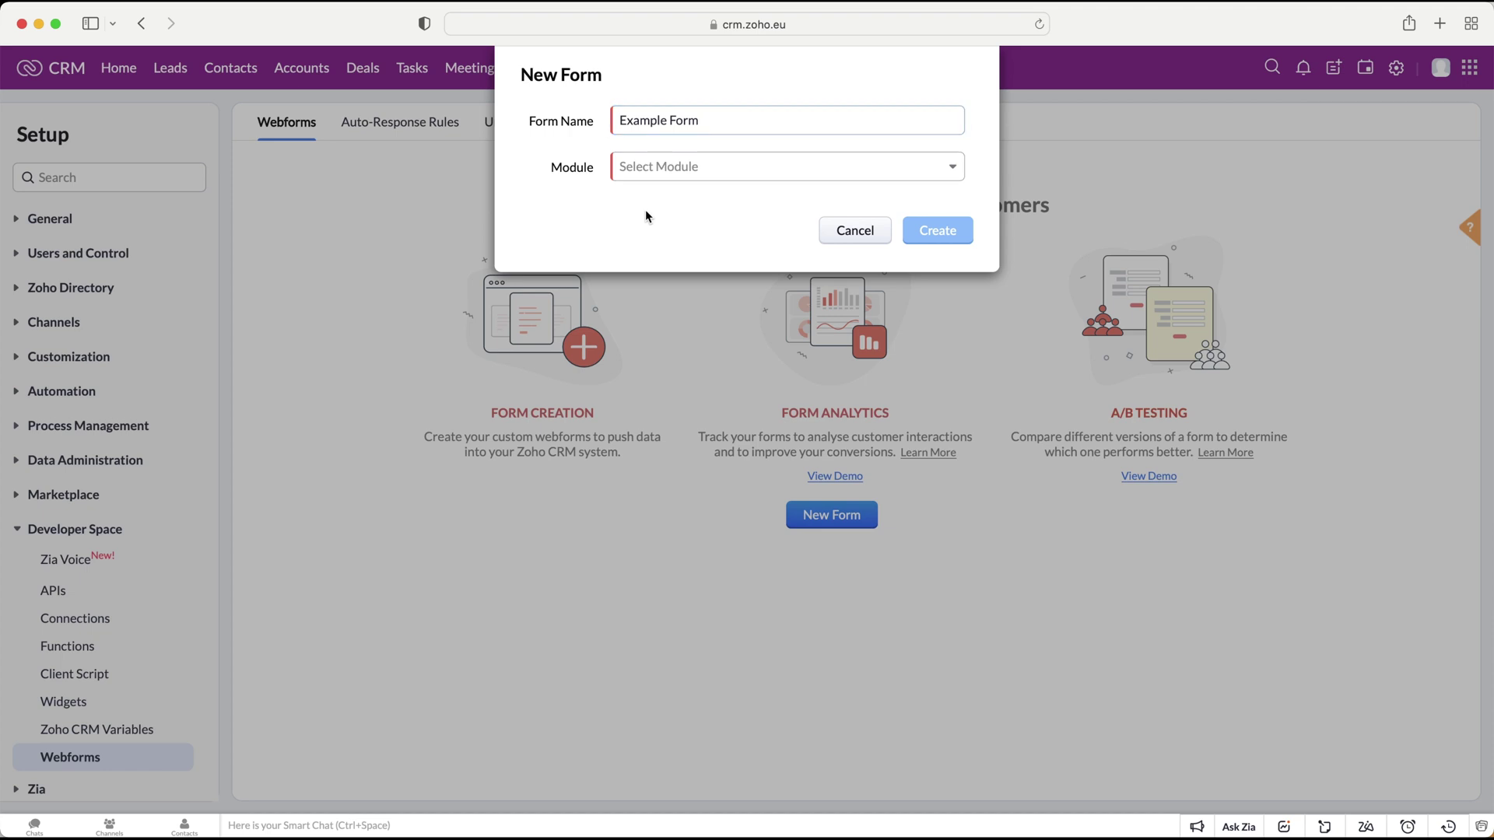
pyautogui.click(663, 170)
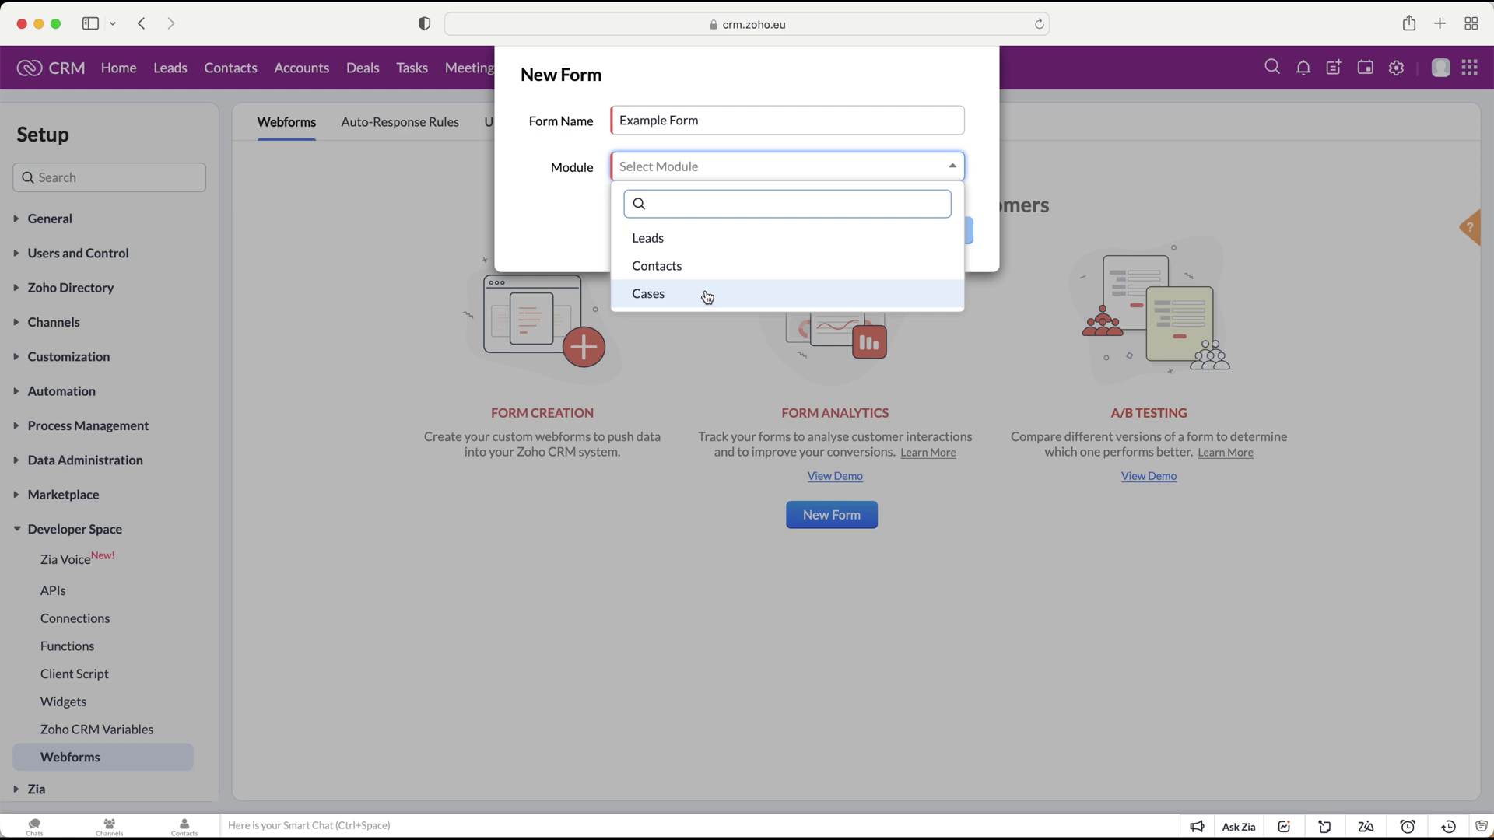
pyautogui.click(690, 244)
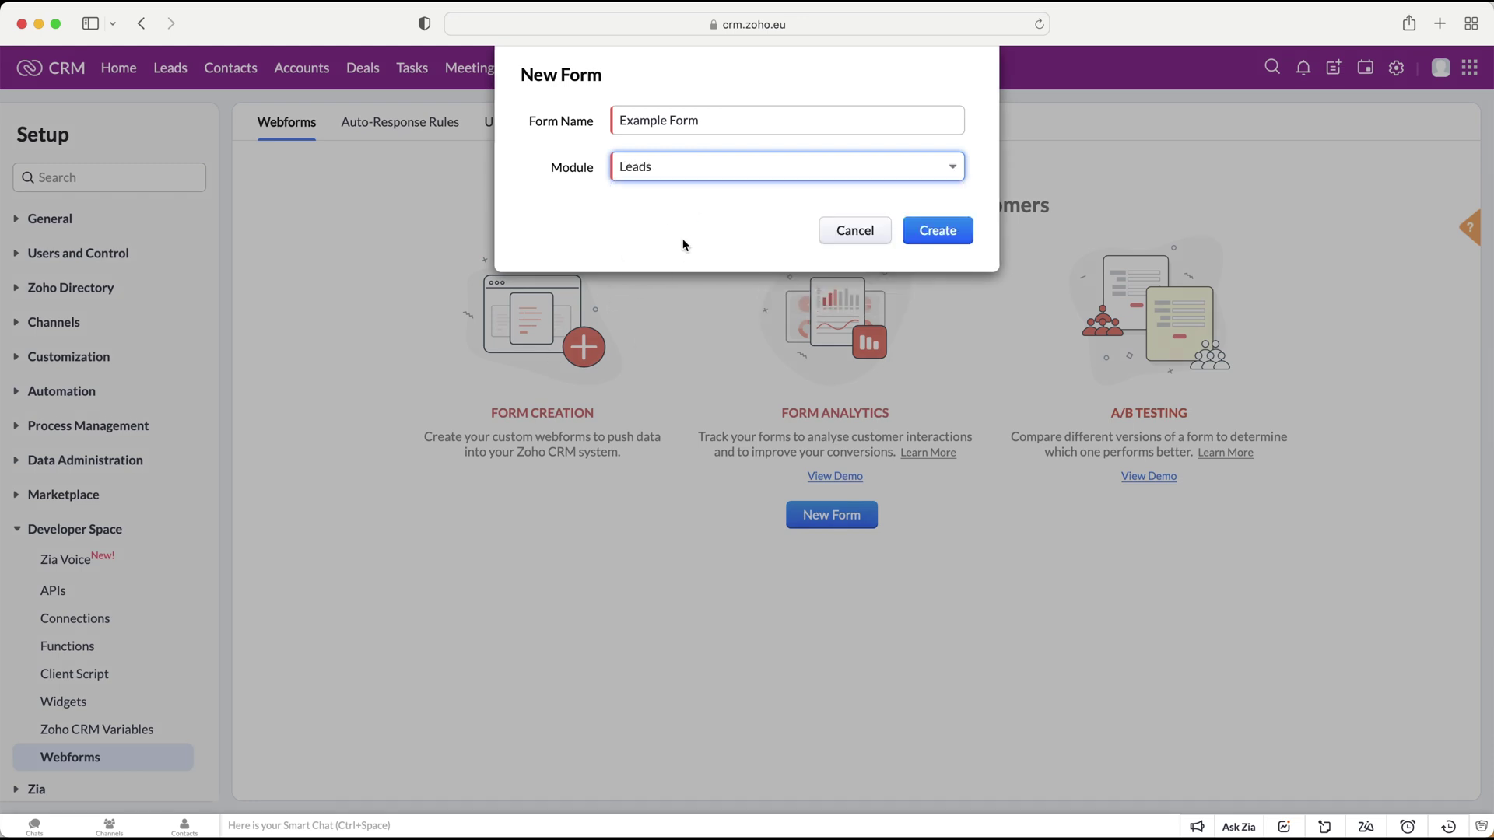
# Step: Create Example Form and drag Lead Source and Email onto it below Last Name
pyautogui.click(938, 231)
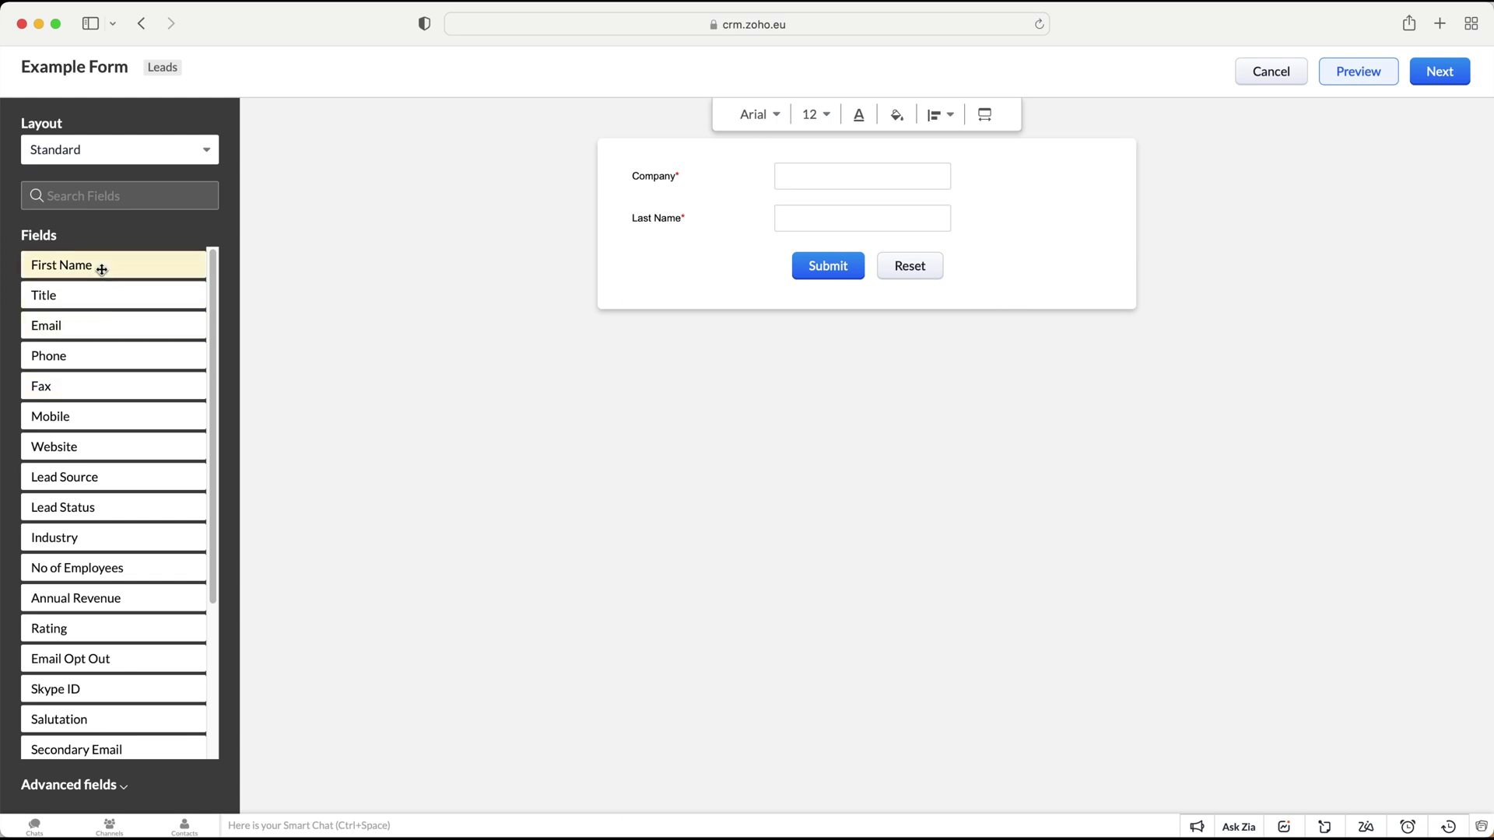
pyautogui.scroll(-1, 101, 270)
pyautogui.scroll(1, 100, 304)
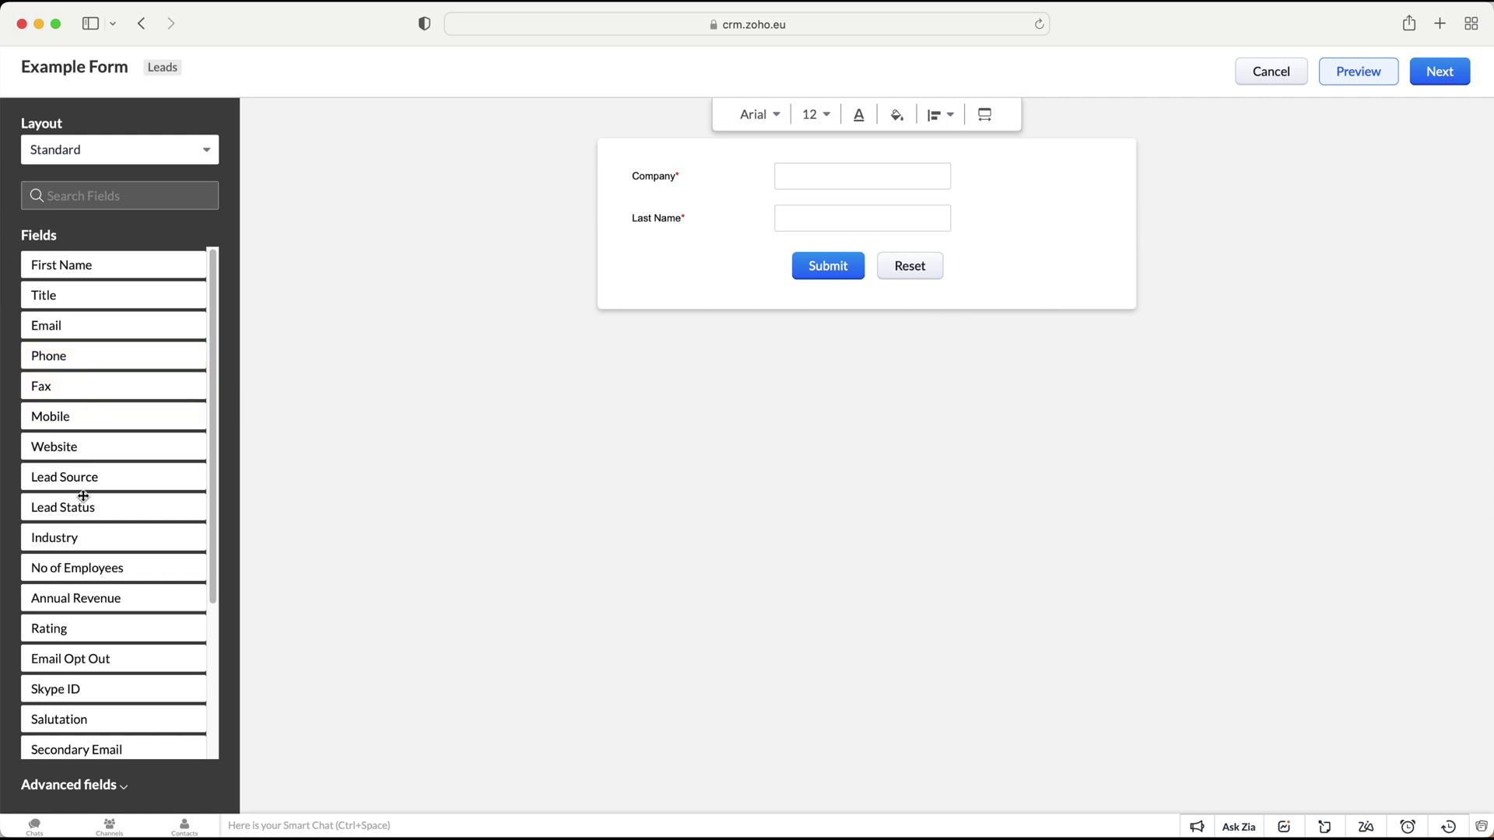
pyautogui.scroll(-1, 82, 508)
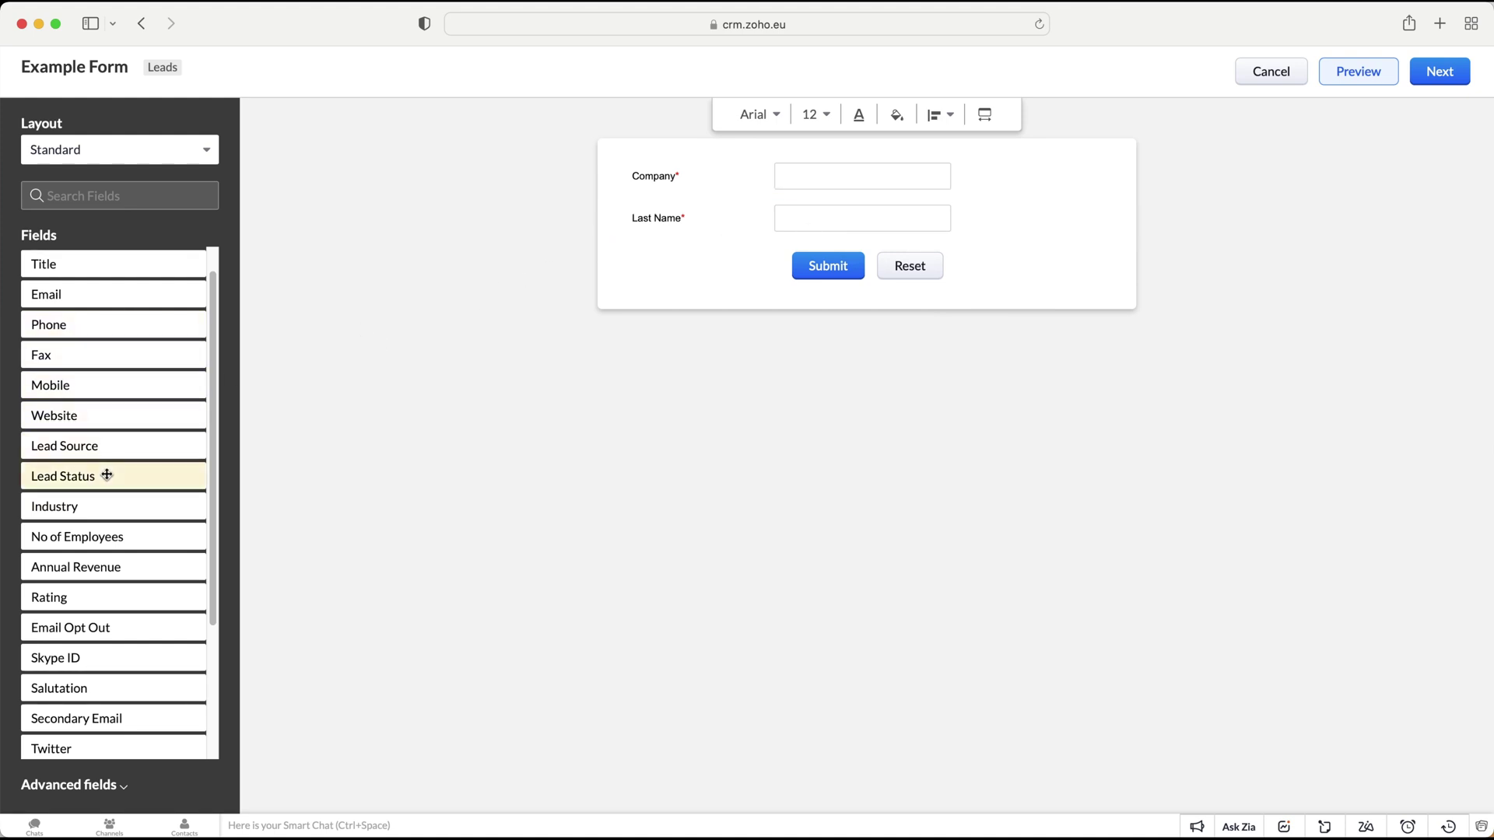
pyautogui.moveTo(100, 445); pyautogui.dragTo(778, 241)
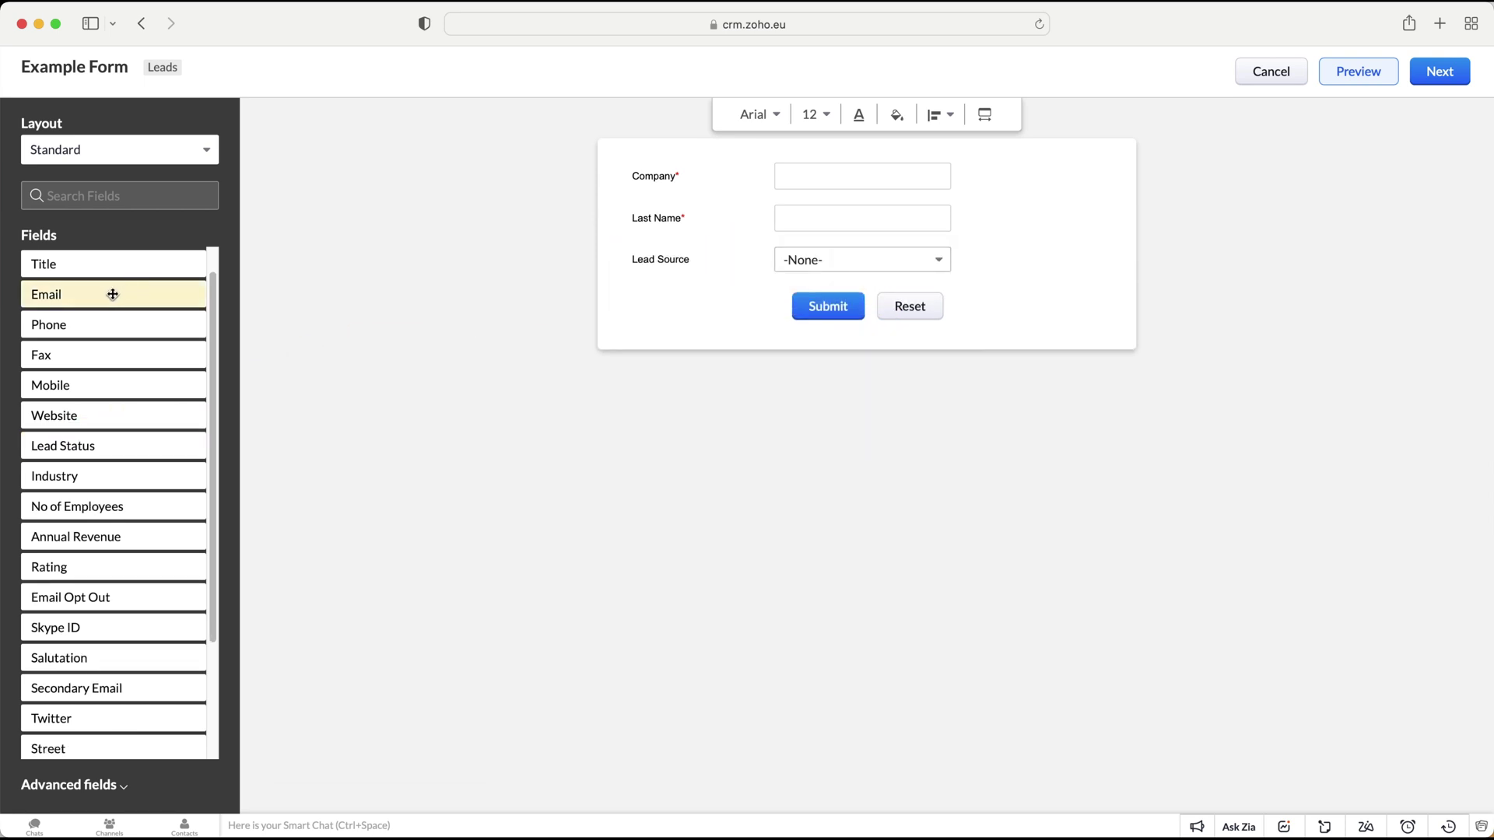
pyautogui.moveTo(112, 294); pyautogui.dragTo(730, 277)
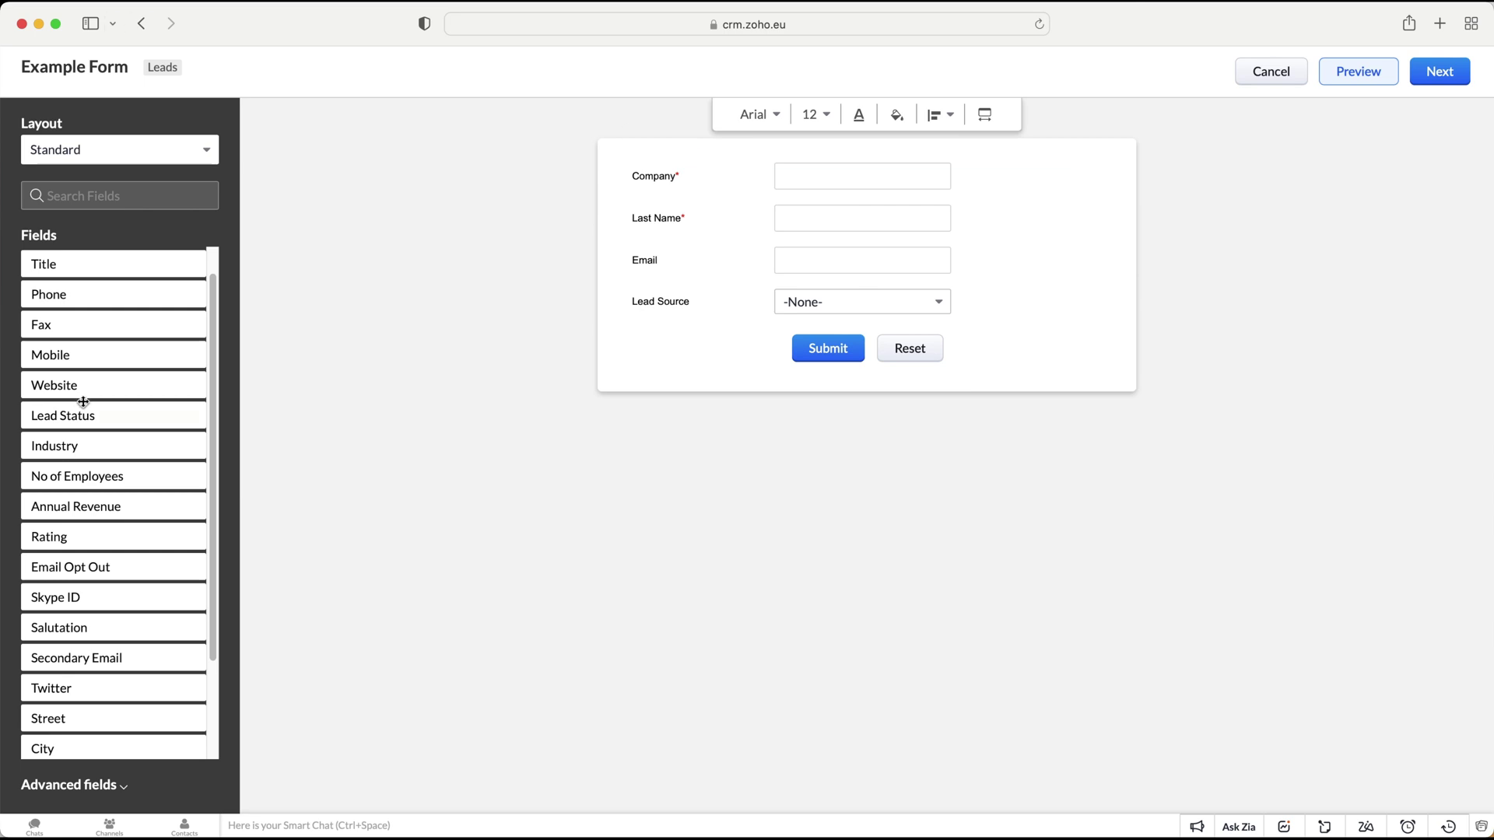
pyautogui.scroll(-1, 125, 467)
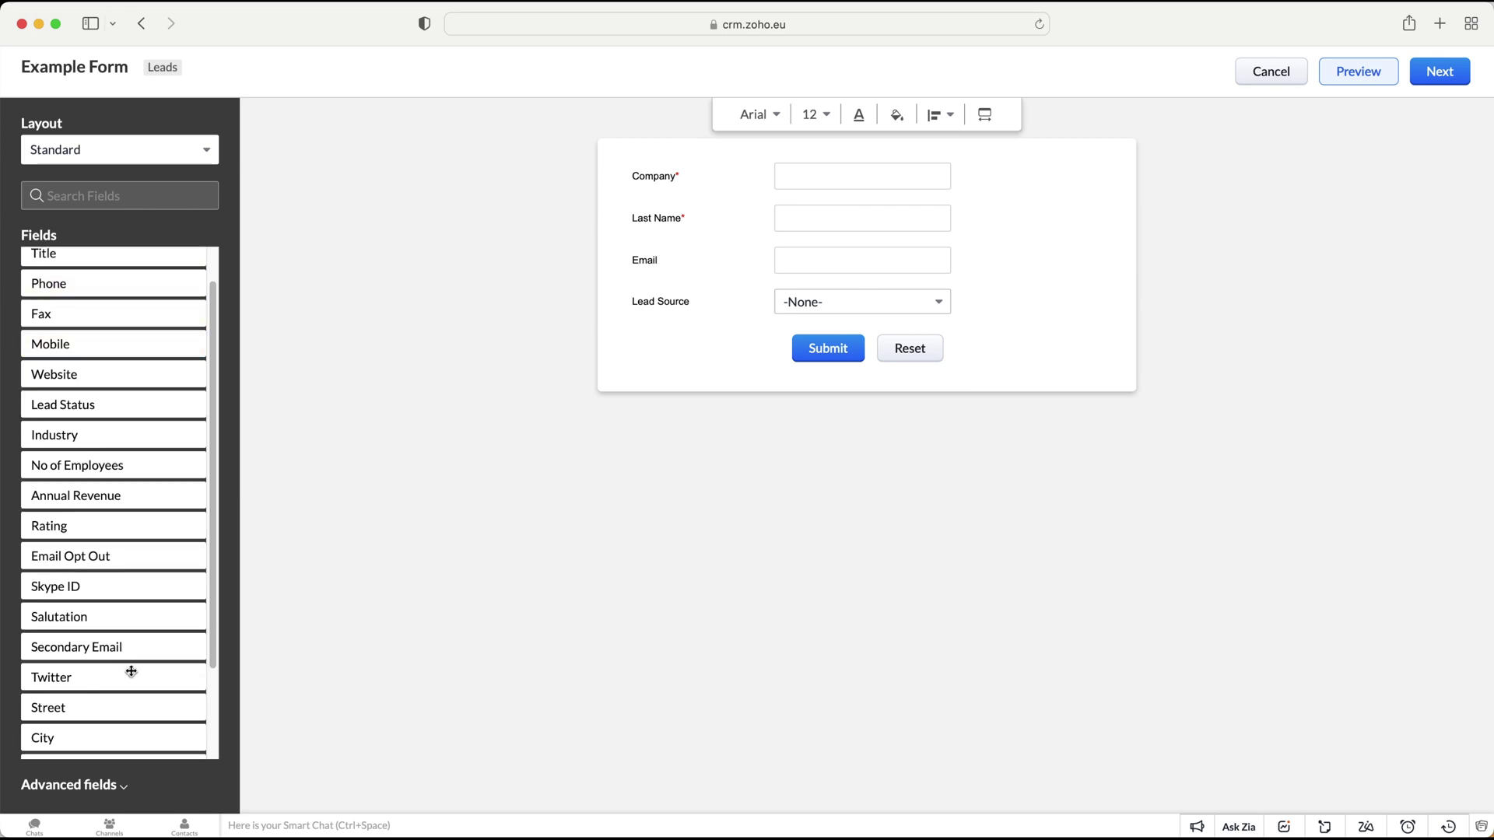
# Step: Expand the Advanced fields section of the Fields list
pyautogui.click(114, 798)
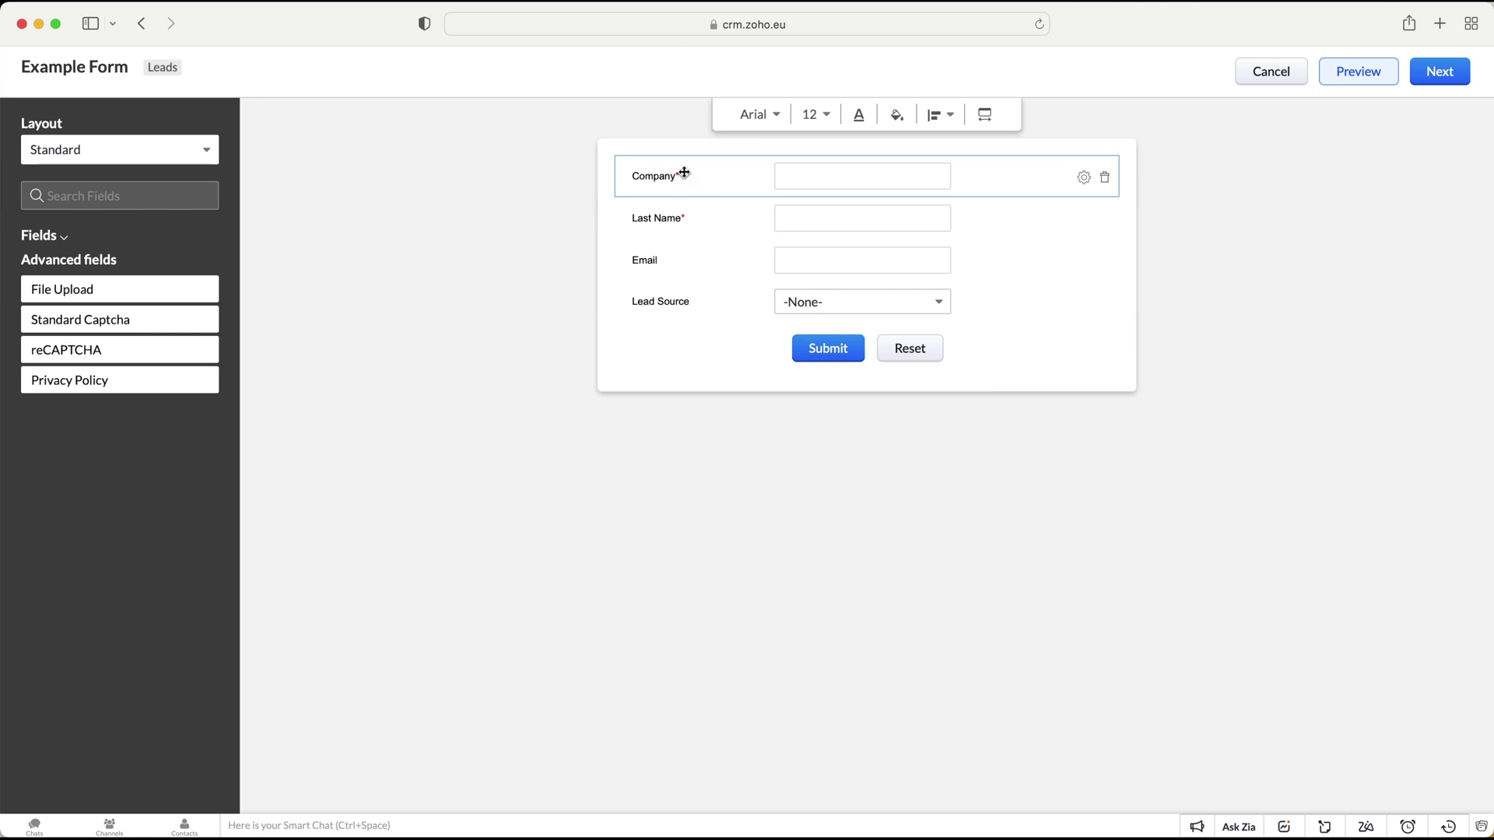
# Step: Try a link-style hint message on the Company field, then cancel without changes
pyautogui.click(1085, 180)
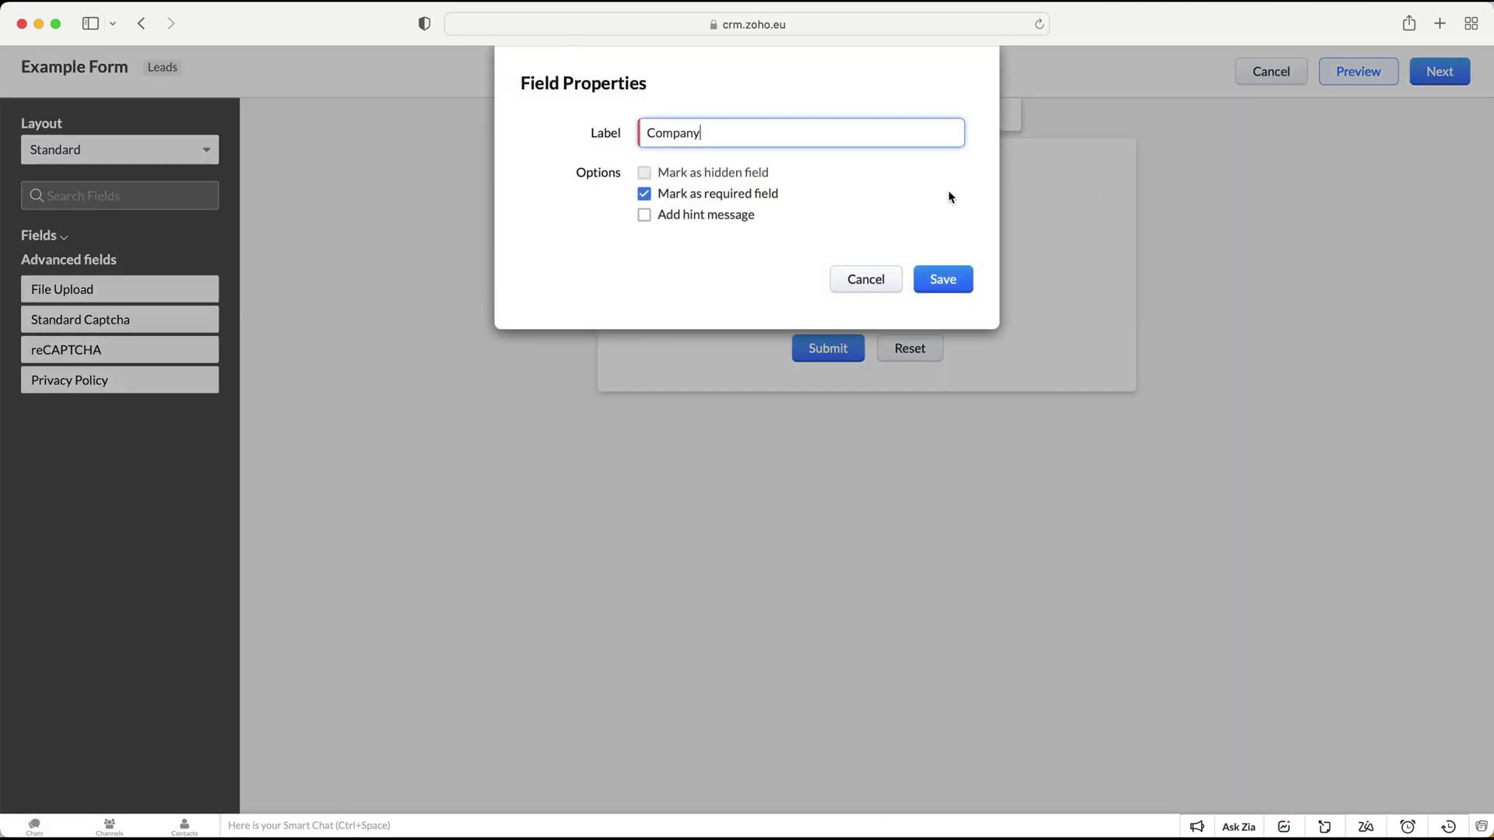
pyautogui.moveTo(807, 130); pyautogui.dragTo(628, 117)
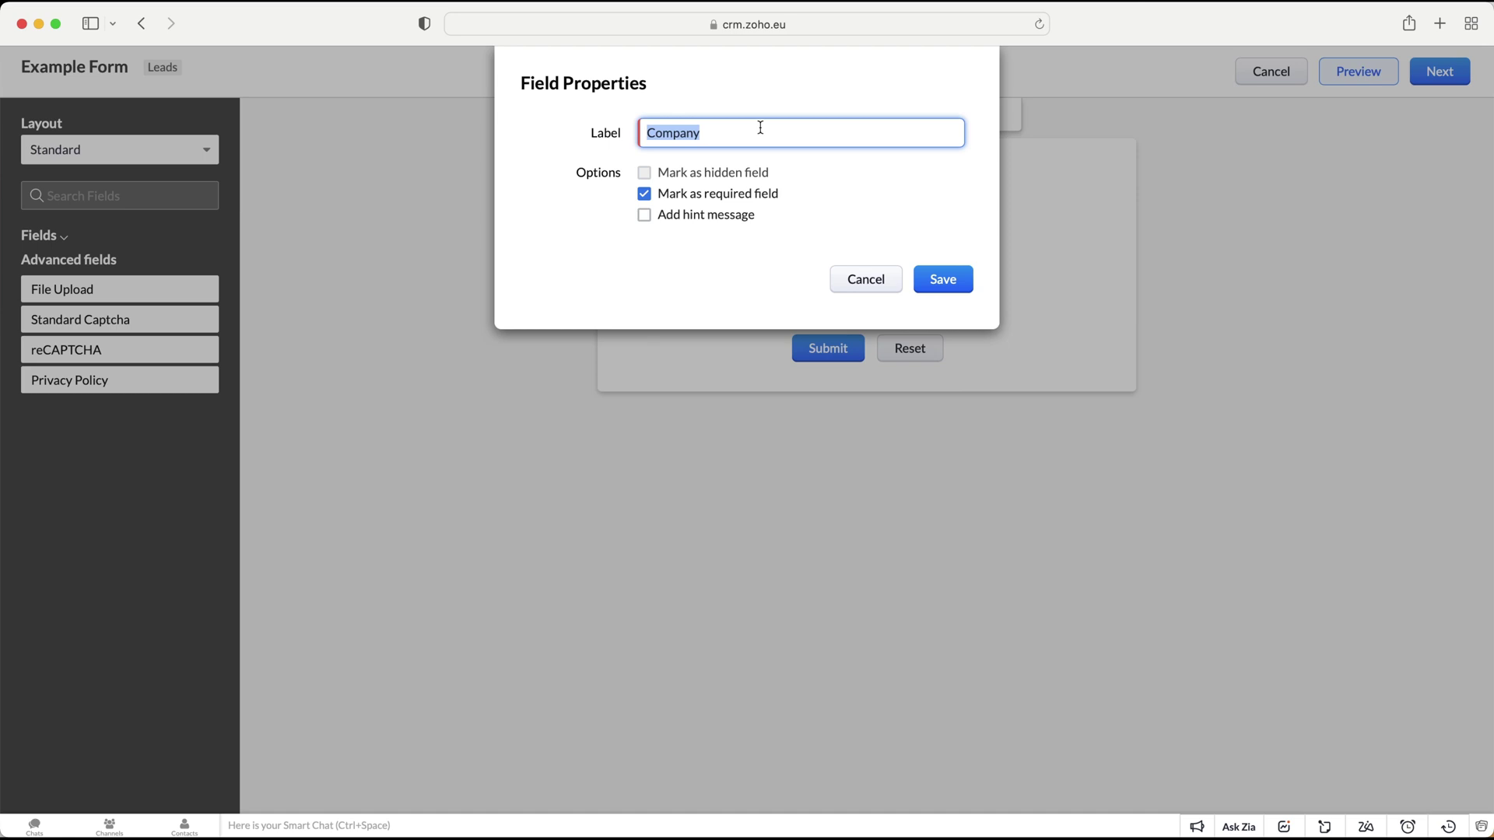
pyautogui.click(671, 216)
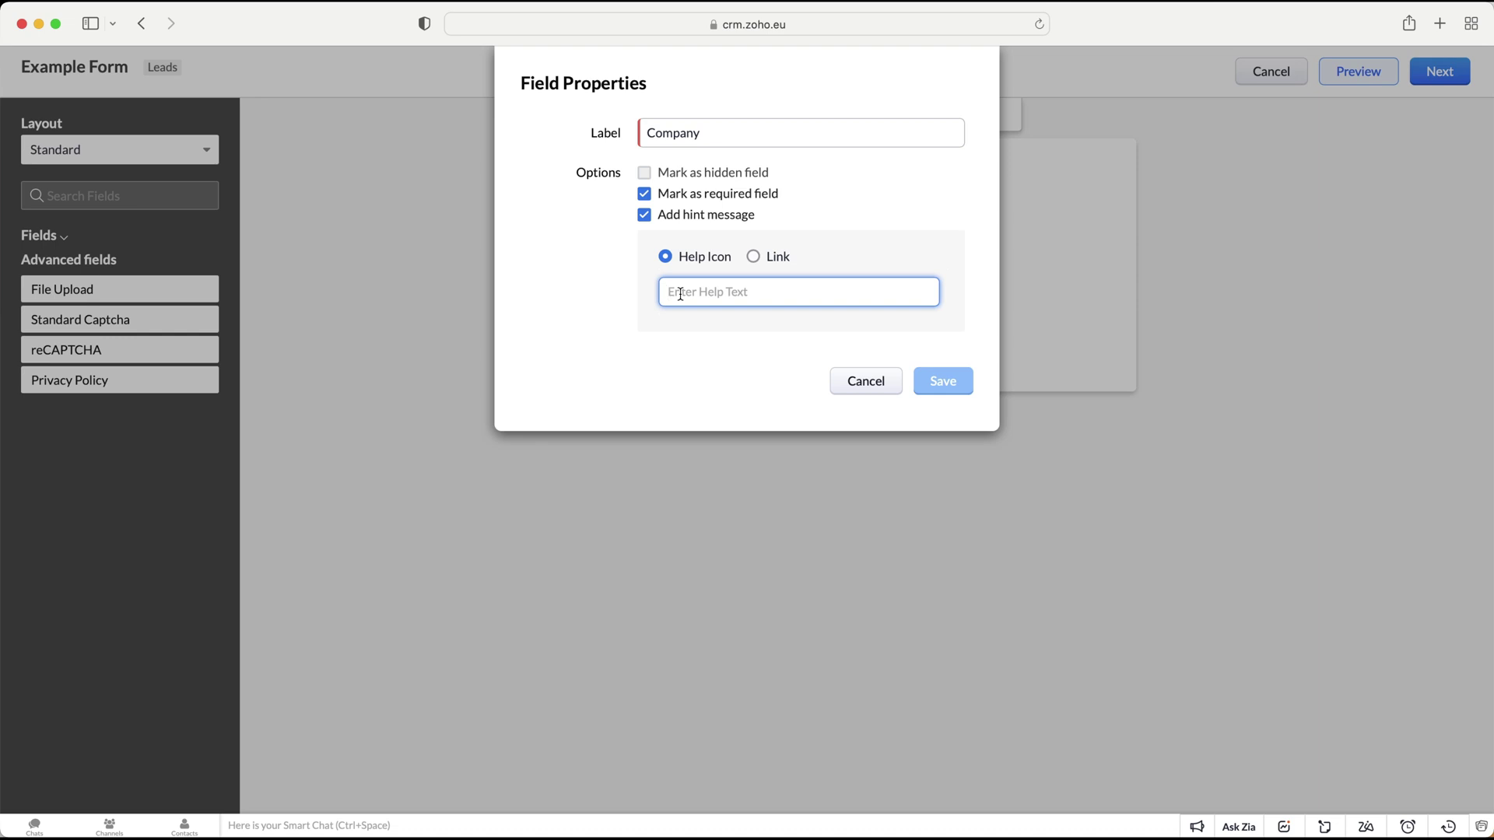
pyautogui.click(753, 260)
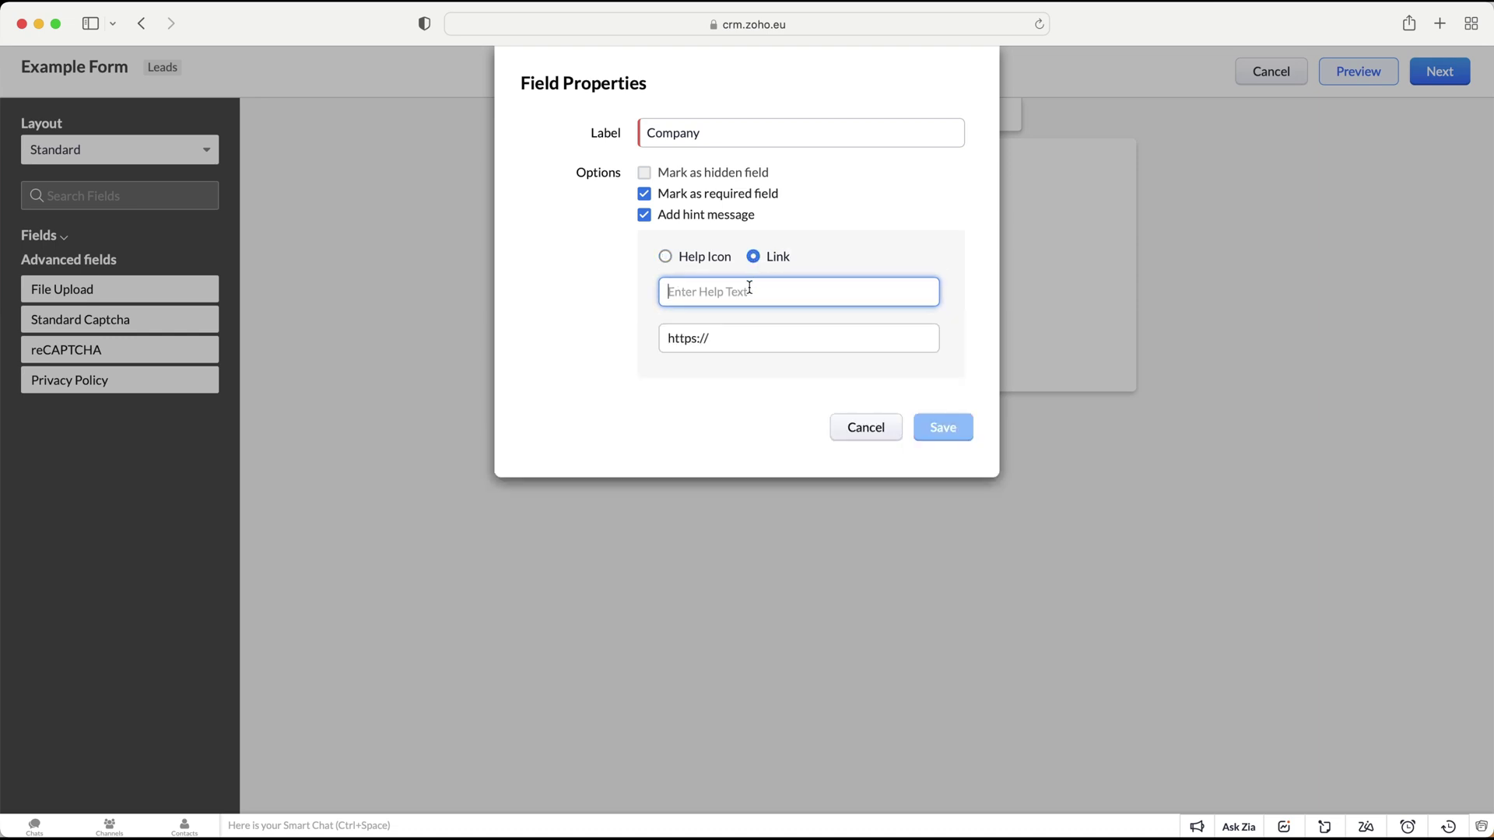
pyautogui.click(877, 428)
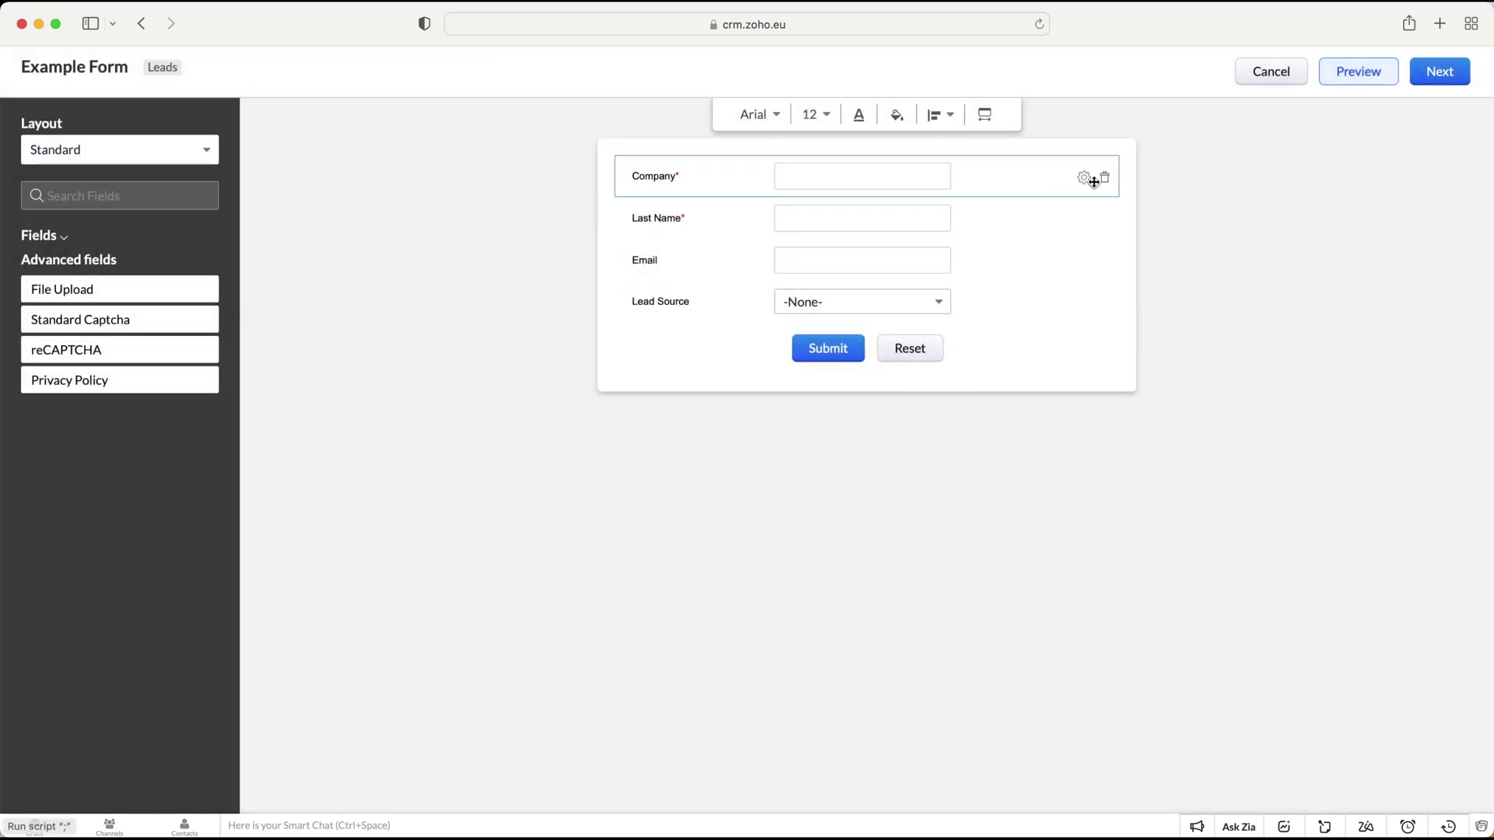
# Step: Leave Last Name unchanged and save Email as a required field
pyautogui.click(1085, 221)
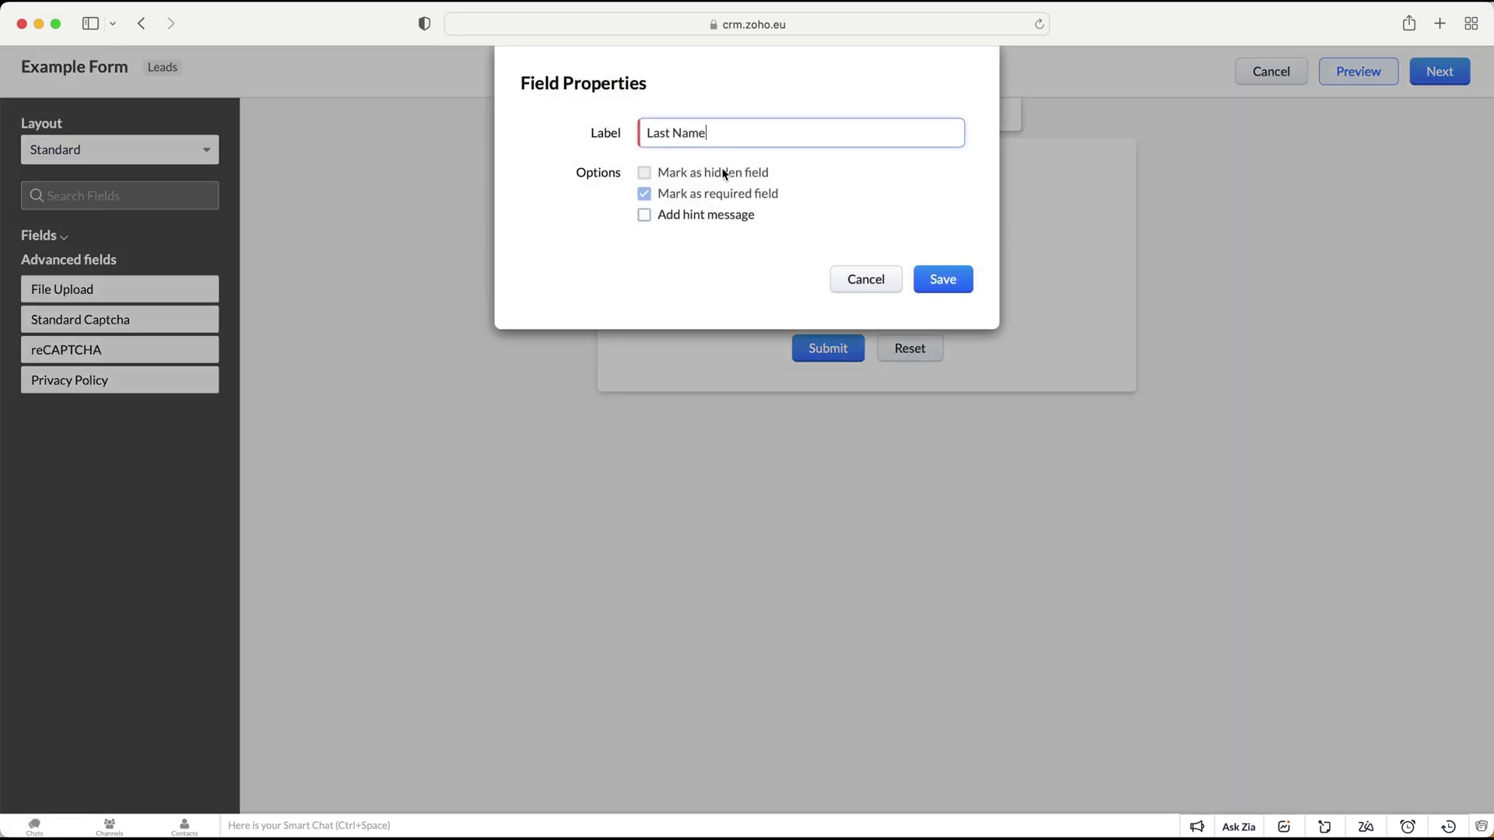
pyautogui.click(866, 279)
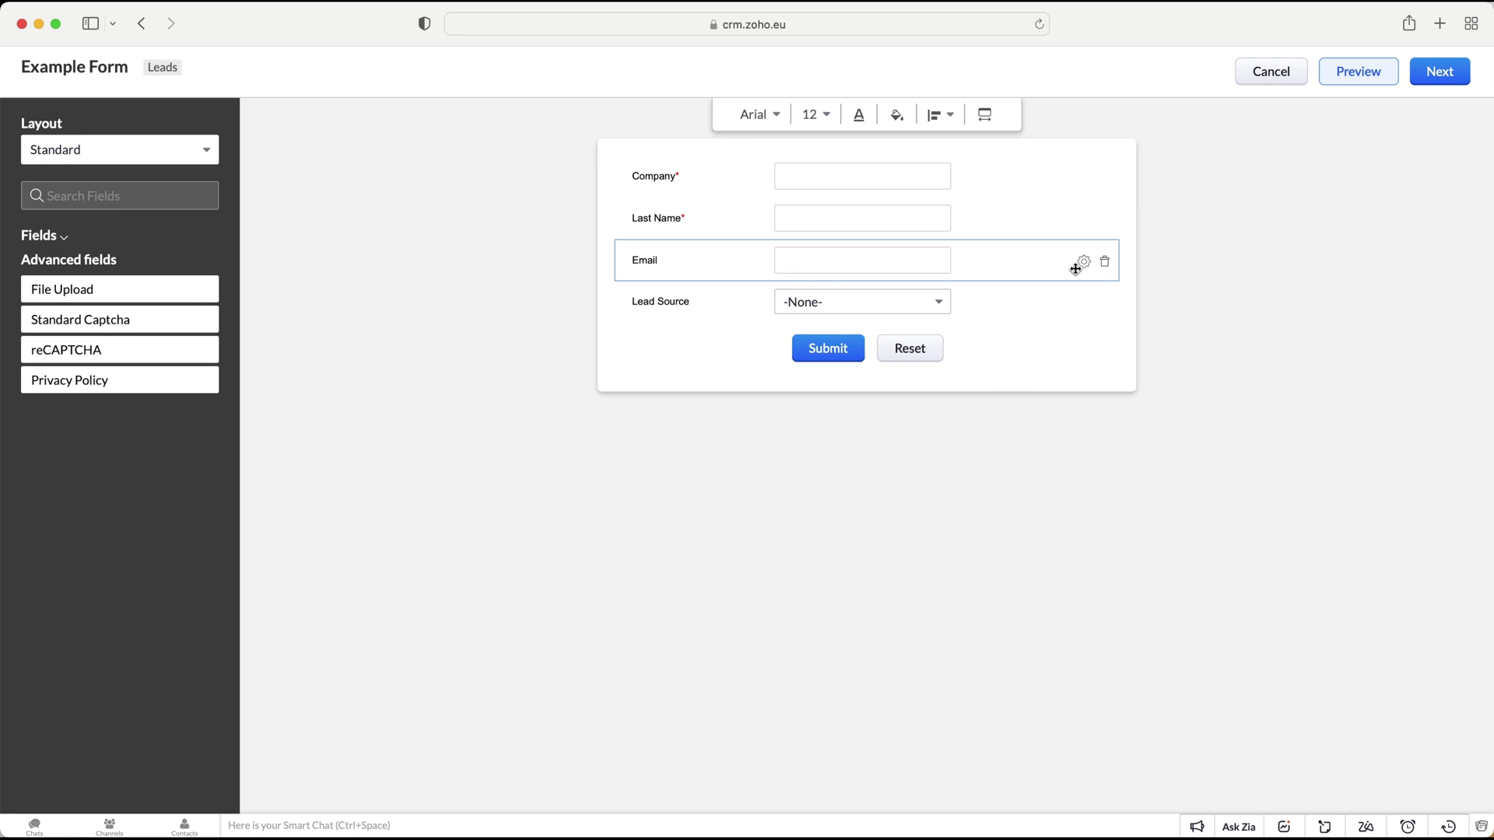
pyautogui.click(1084, 262)
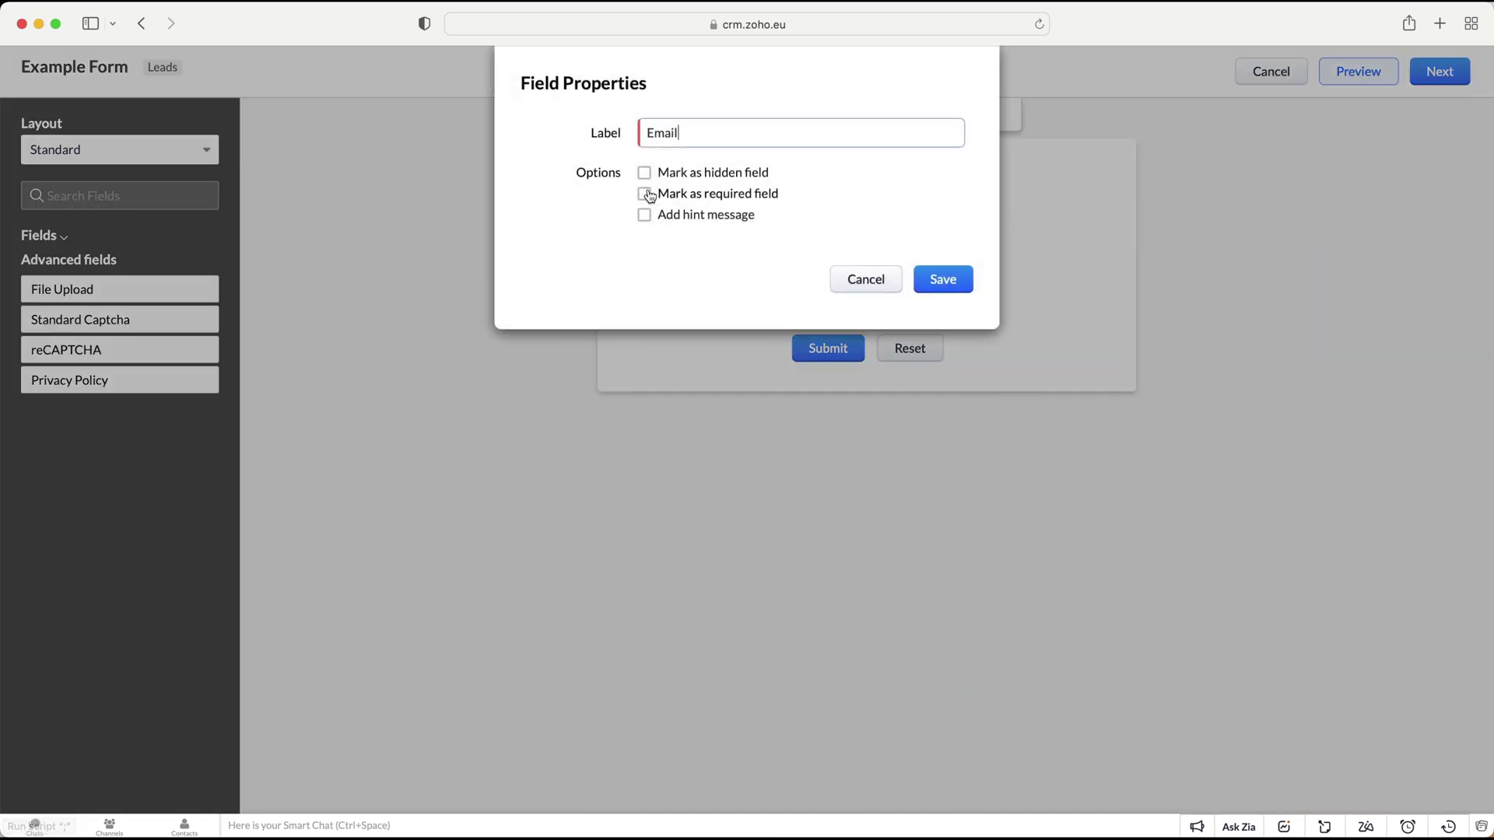
pyautogui.click(739, 201)
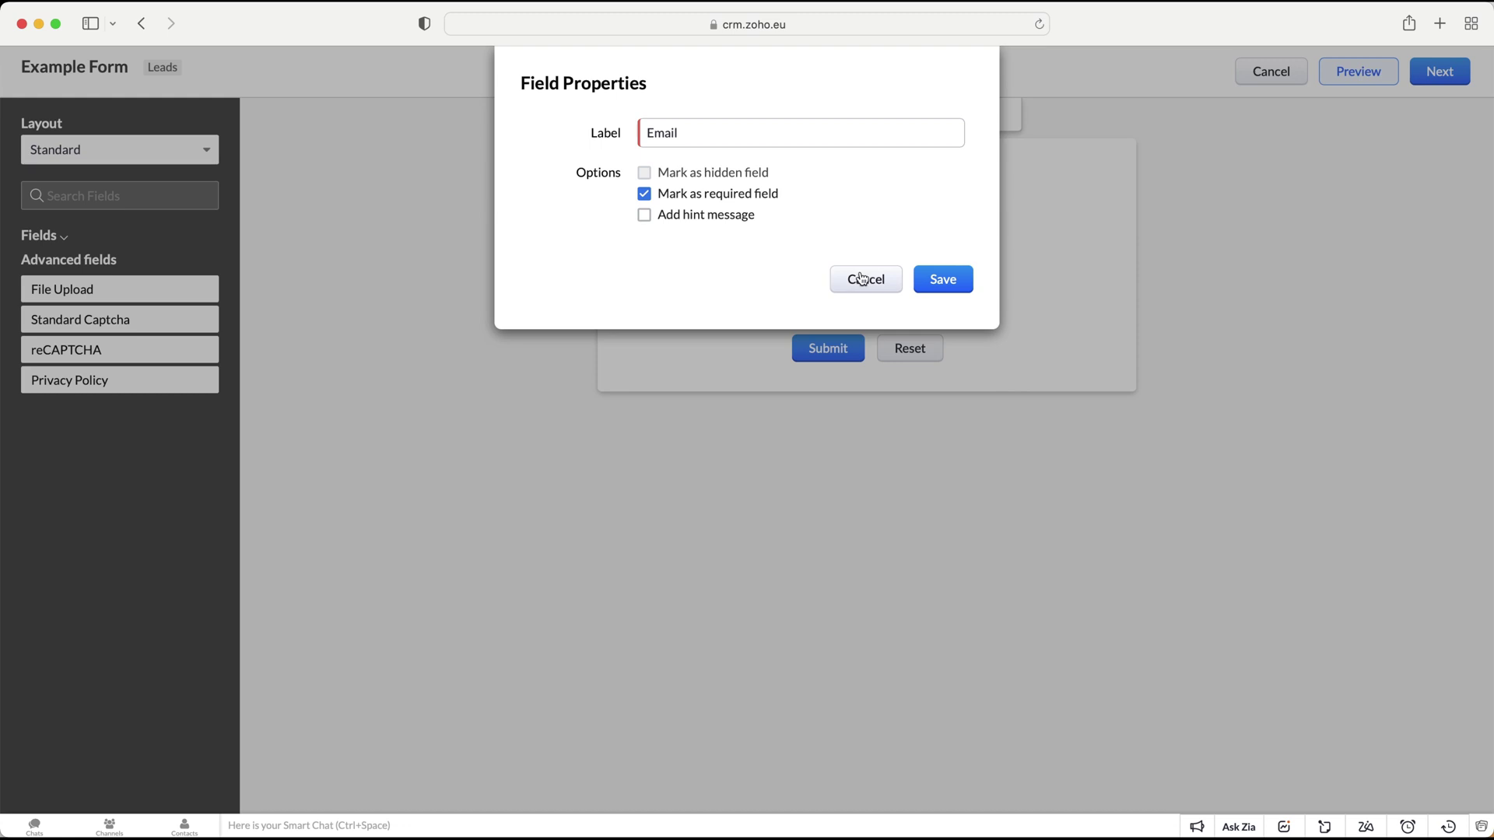
pyautogui.click(945, 282)
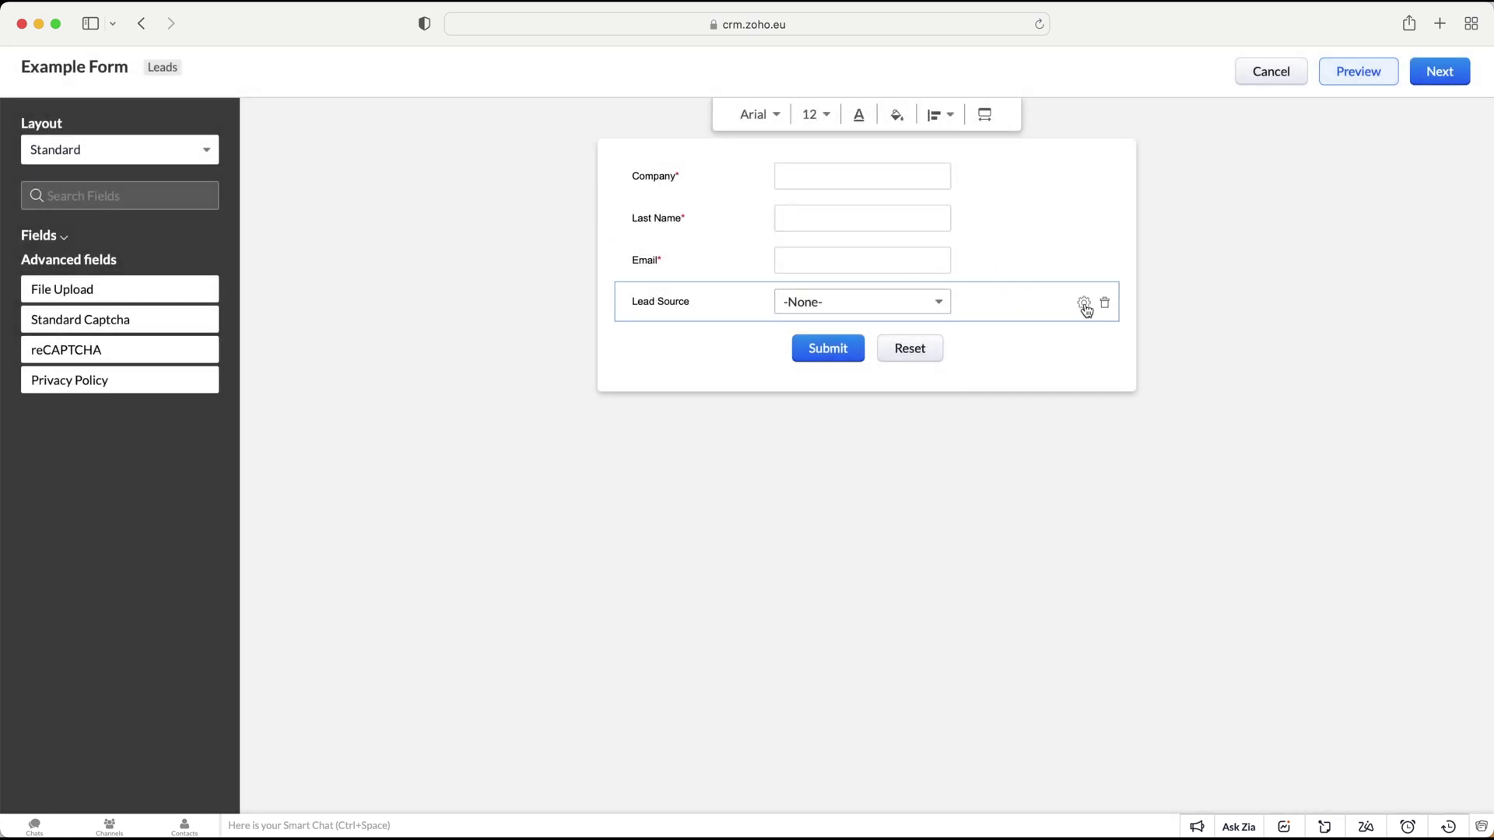
# Step: Make Lead Source a hidden field with Web Research as its default value
pyautogui.click(1083, 303)
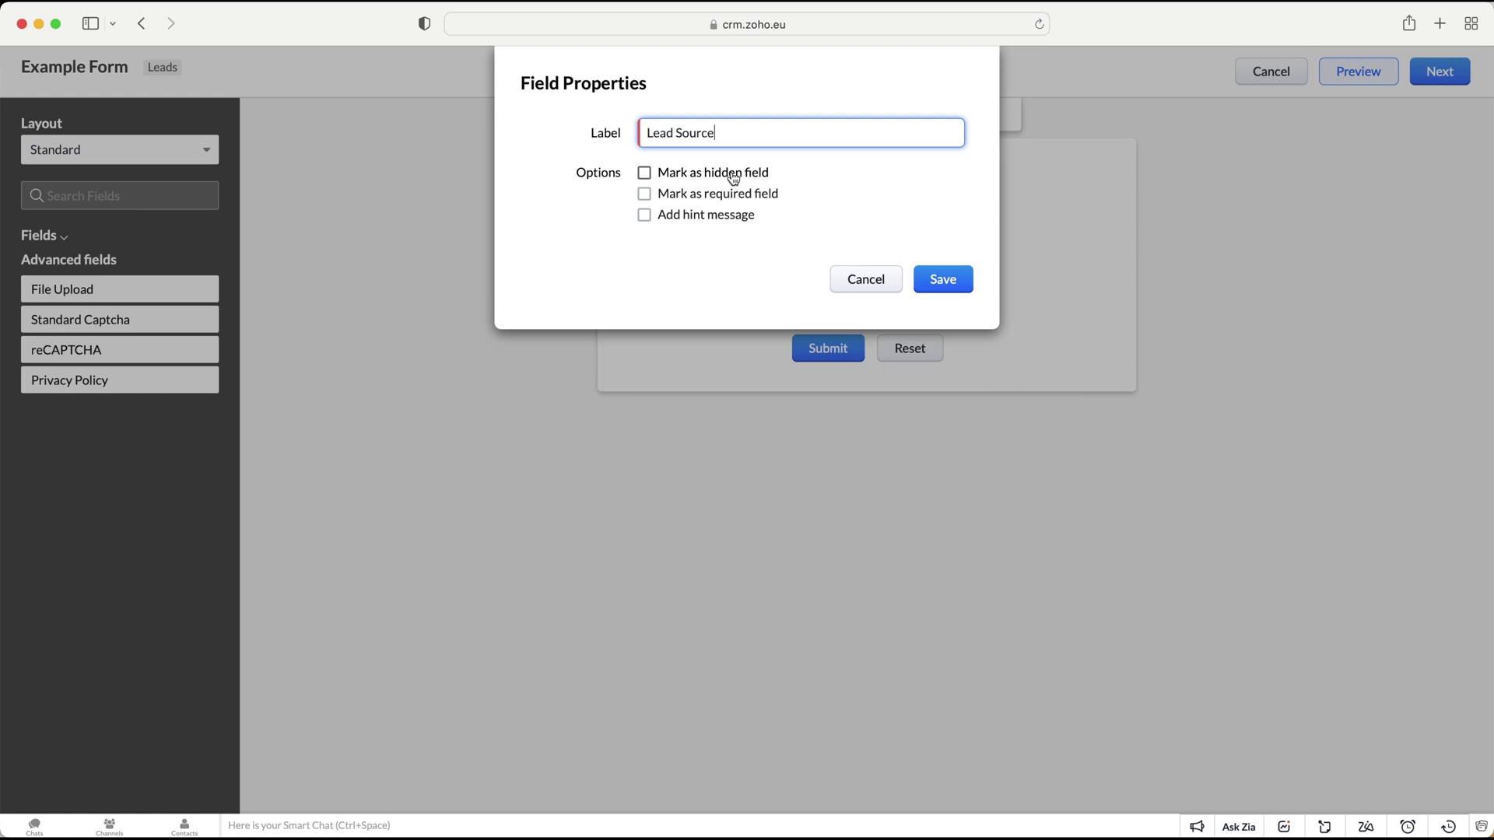
pyautogui.click(733, 175)
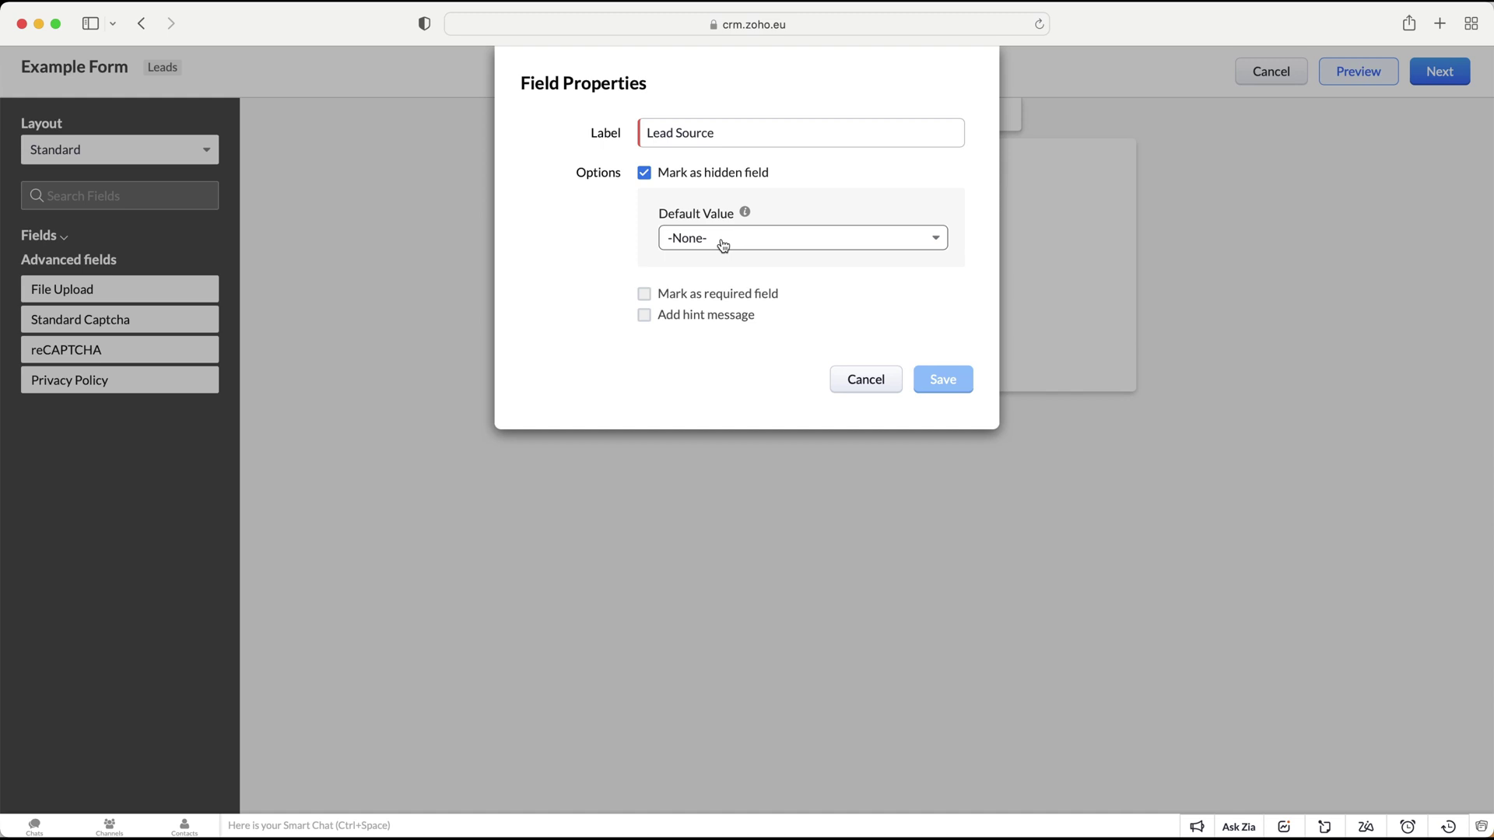
pyautogui.click(723, 246)
pyautogui.scroll(-5, 791, 278)
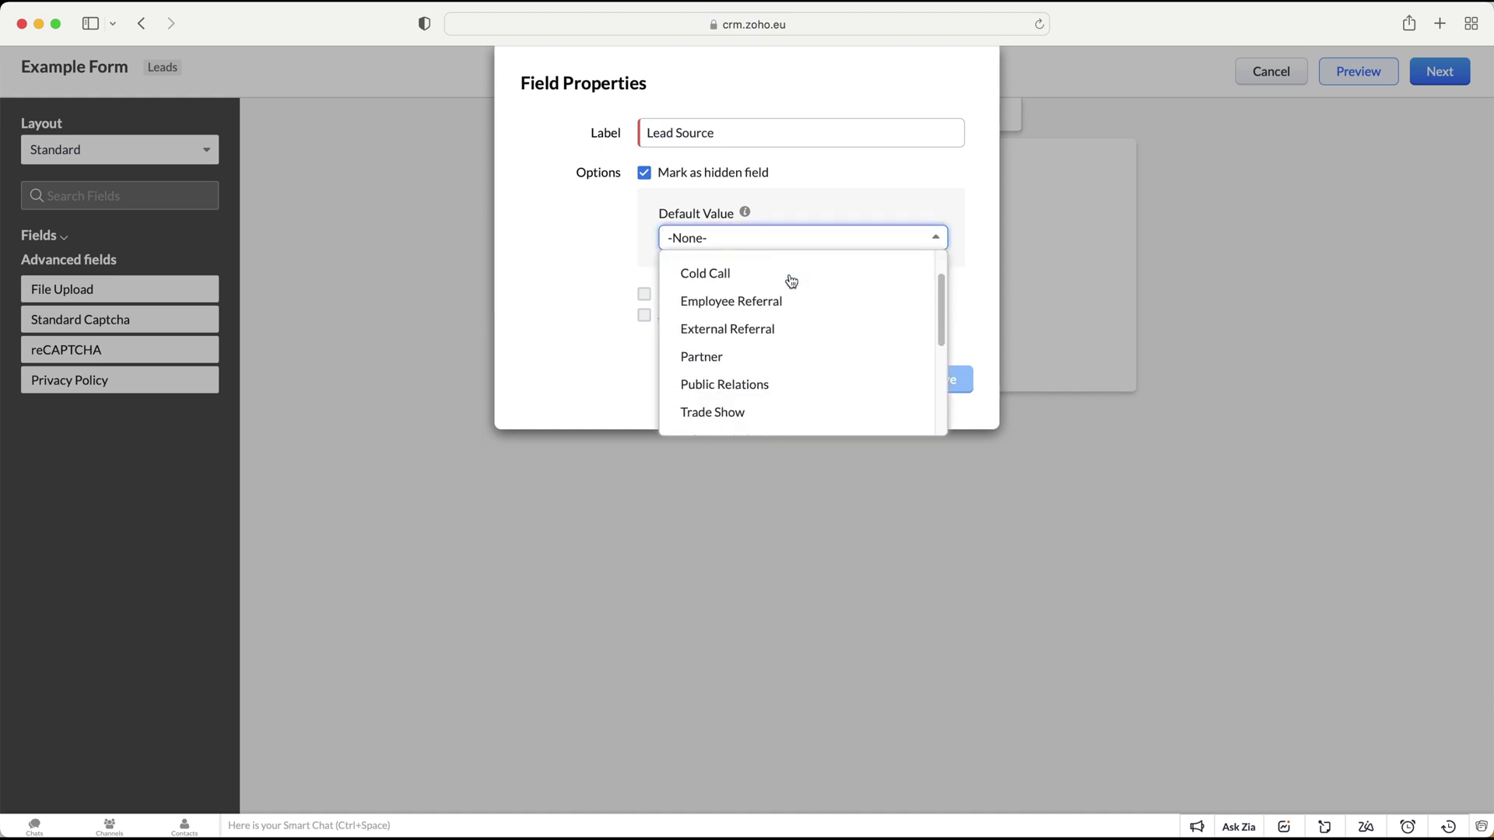
pyautogui.scroll(-3, 792, 280)
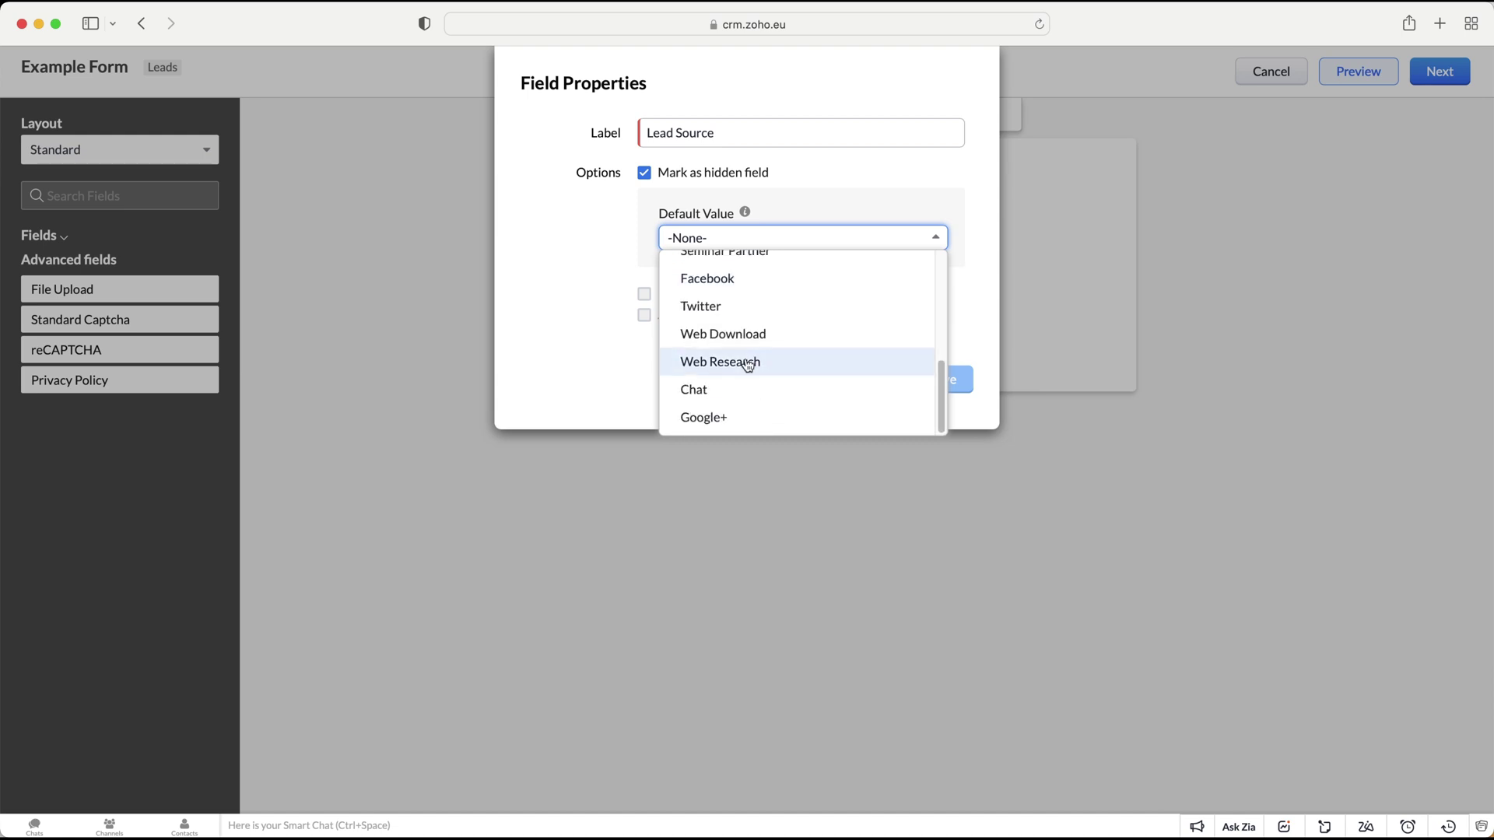
pyautogui.click(750, 360)
pyautogui.click(585, 238)
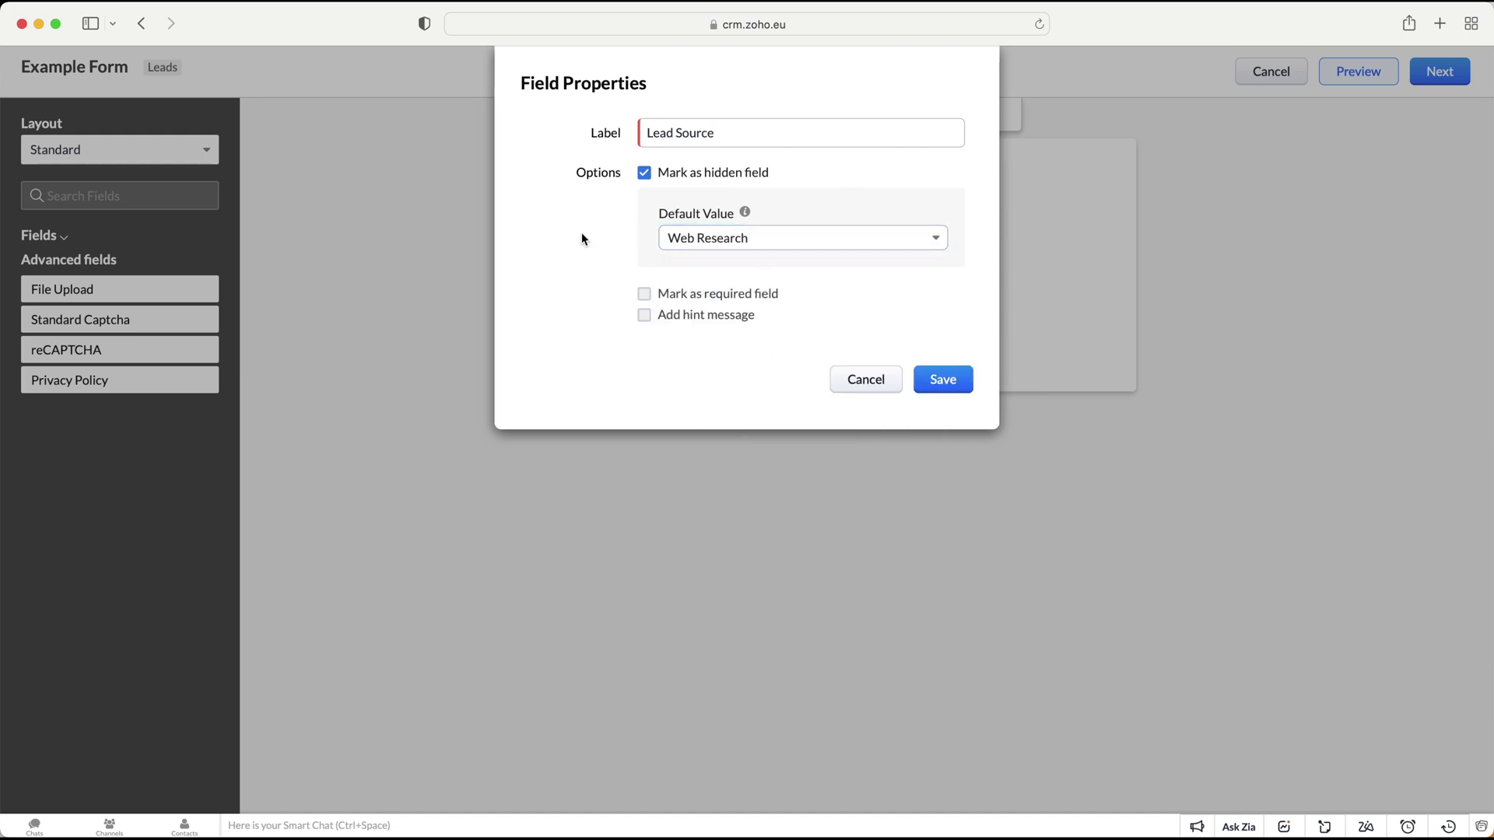
pyautogui.click(942, 381)
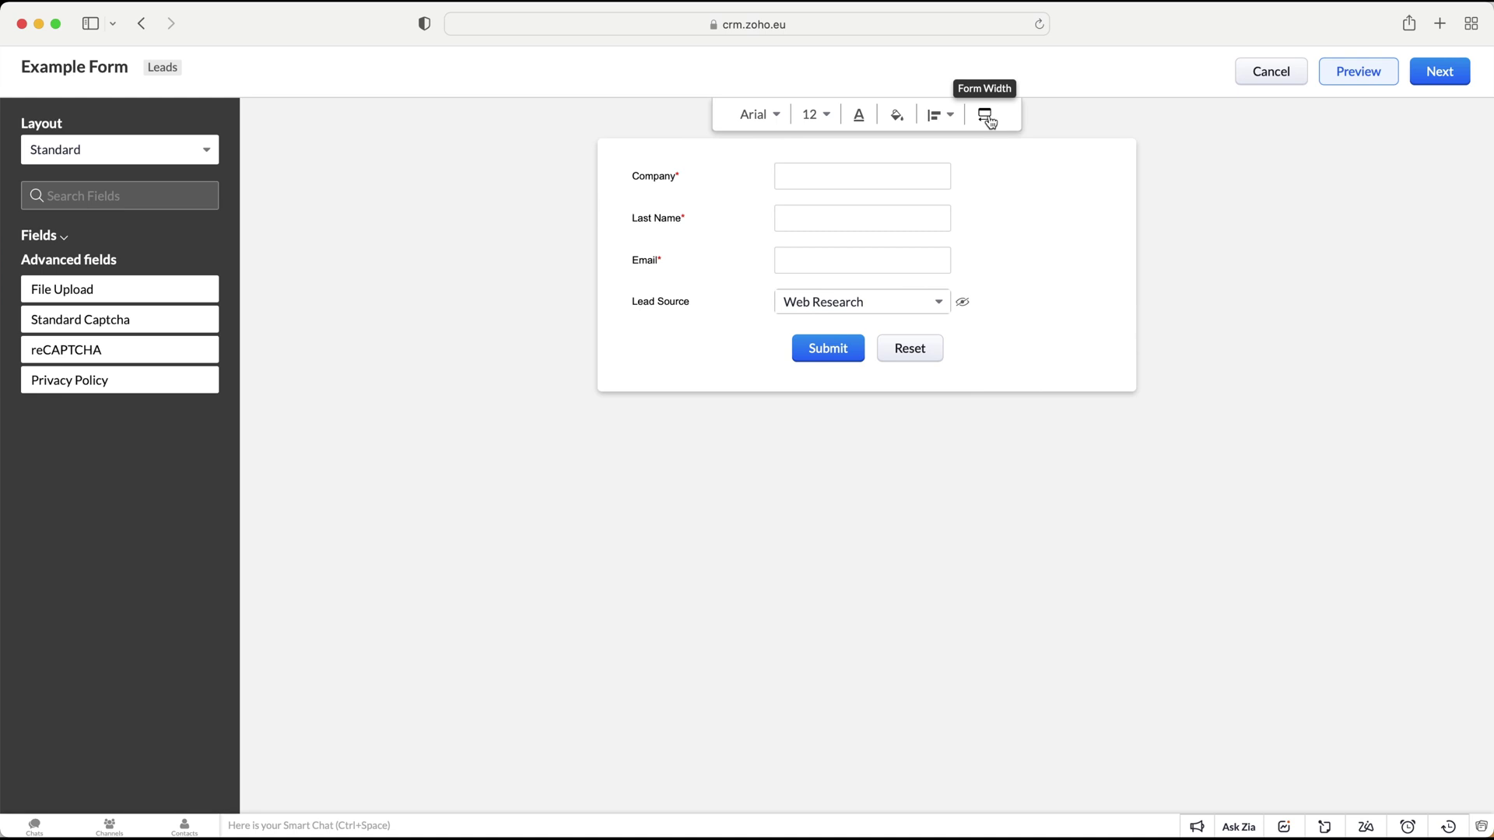
pyautogui.click(907, 125)
pyautogui.moveTo(895, 195)
pyautogui.mouseDown()
pyautogui.moveTo(900, 213)
pyautogui.moveTo(978, 200)
pyautogui.moveTo(791, 210)
pyautogui.moveTo(842, 175)
pyautogui.moveTo(884, 179)
pyautogui.moveTo(777, 142)
pyautogui.mouseUp()
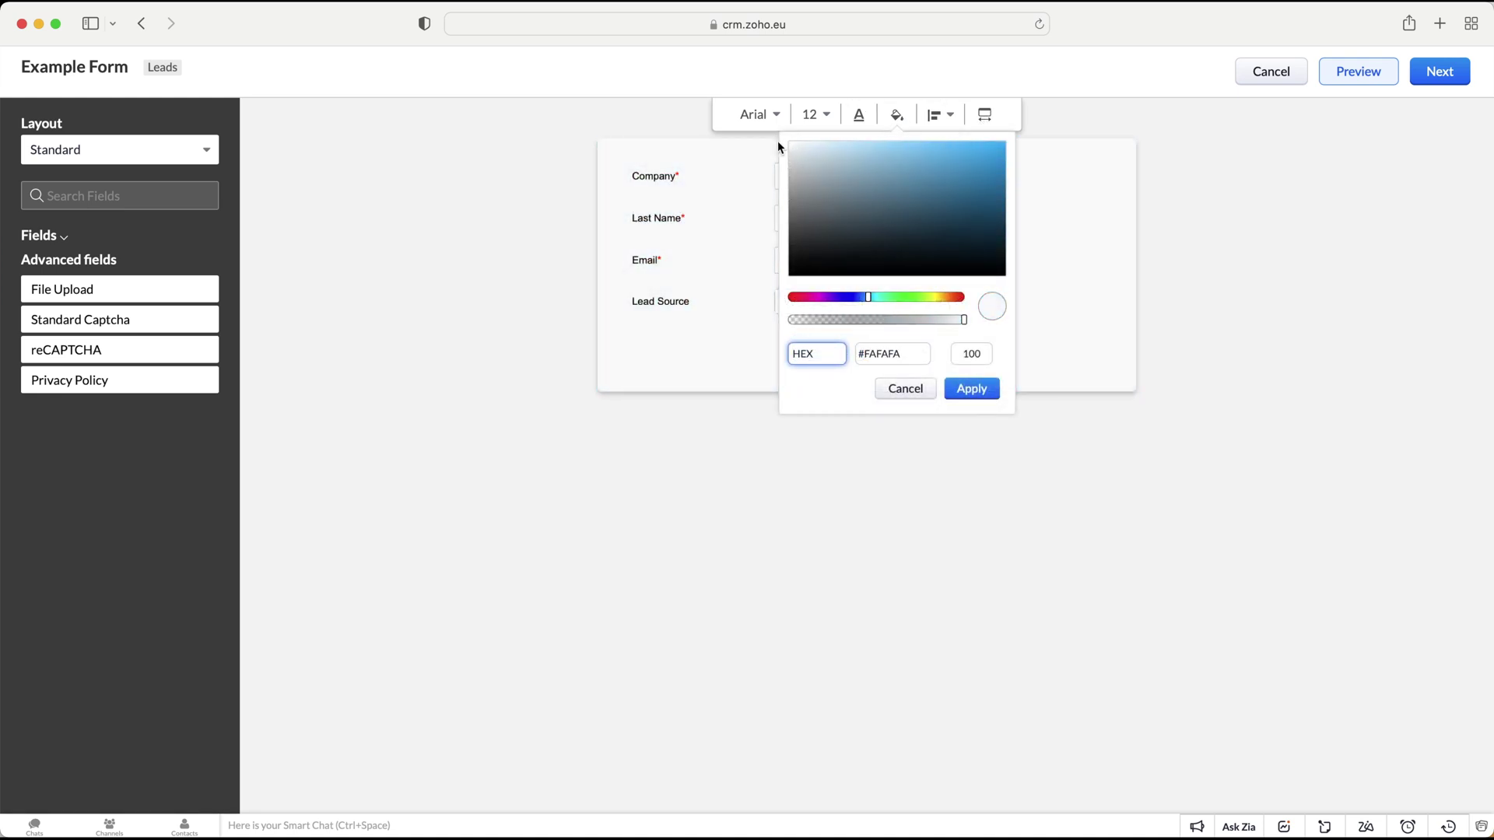
pyautogui.click(905, 389)
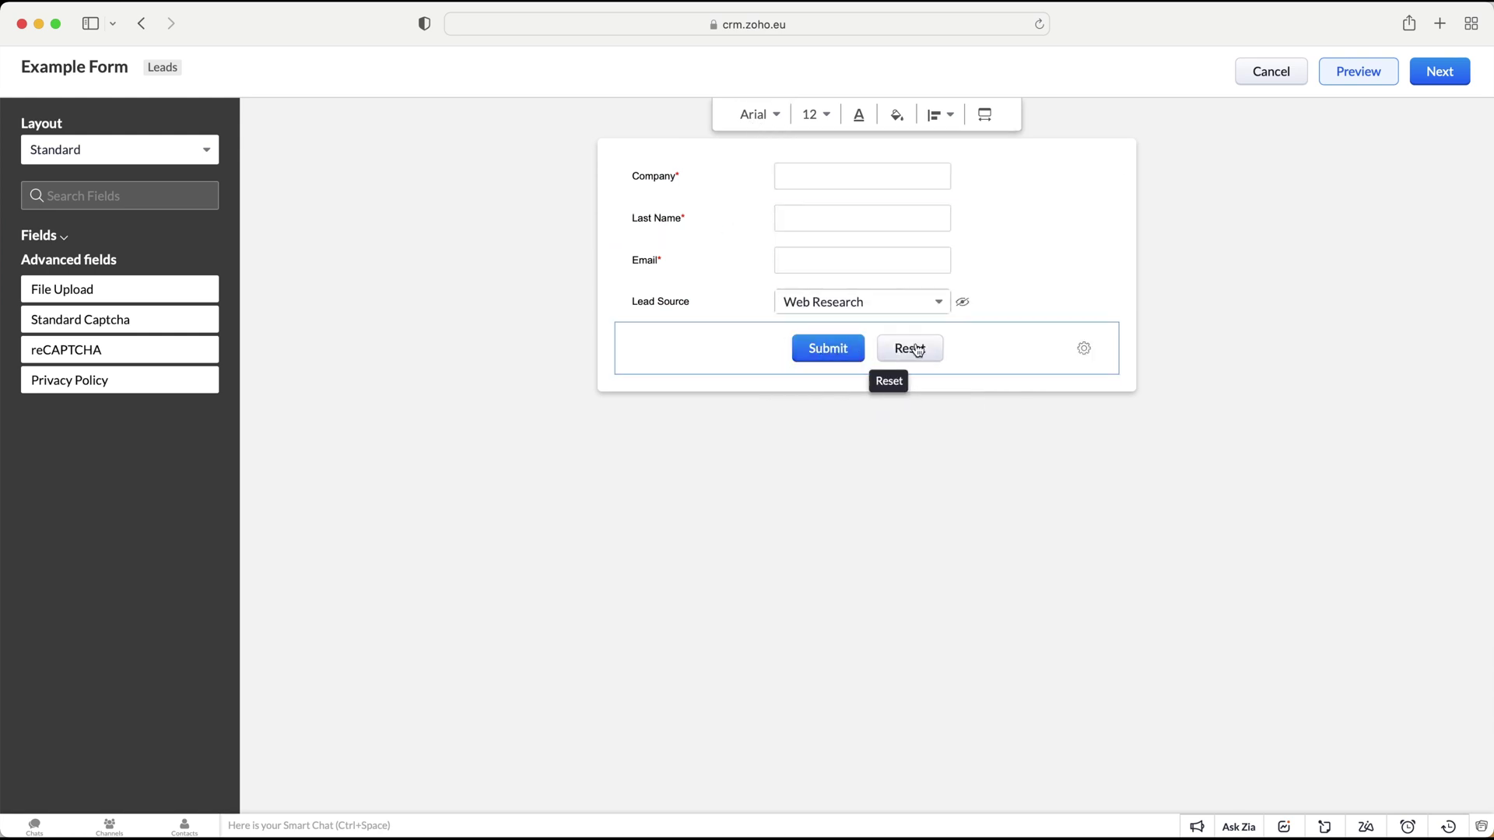
# Step: Review the Submit and Reset button labels and close them without changes
pyautogui.click(1084, 349)
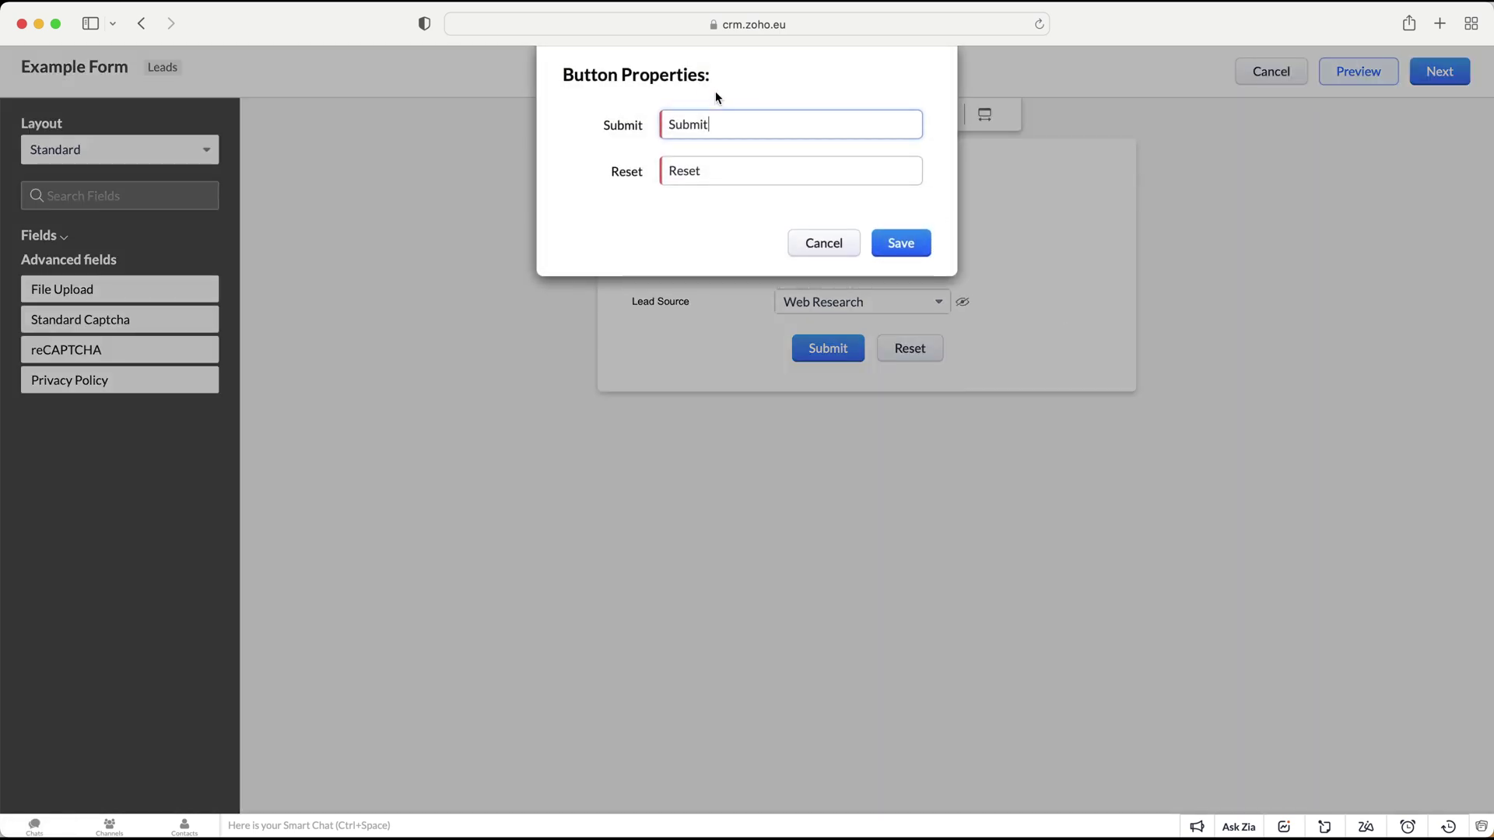
pyautogui.click(725, 165)
pyautogui.click(725, 124)
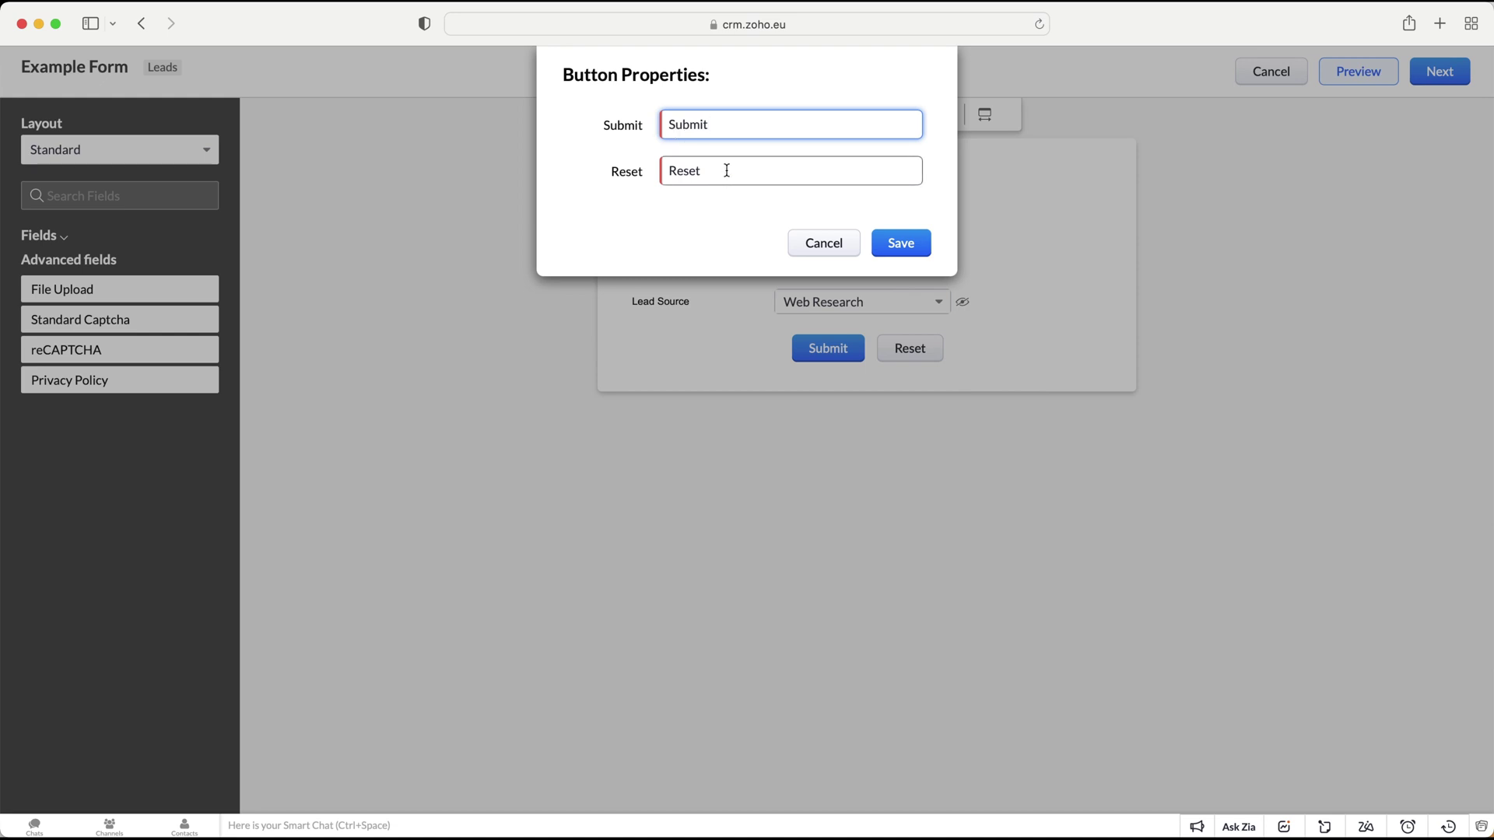
pyautogui.click(827, 244)
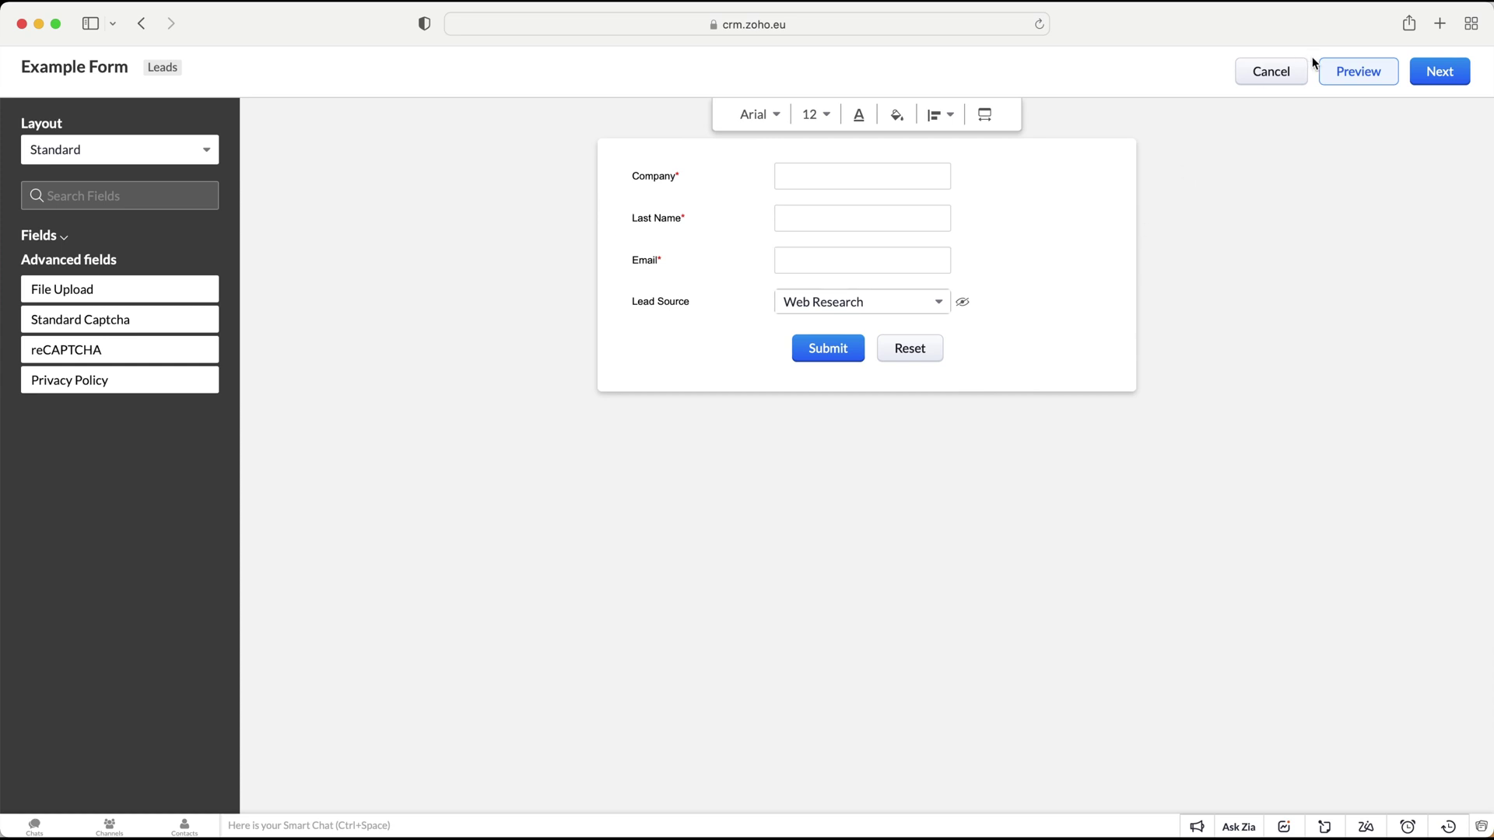
pyautogui.click(1434, 76)
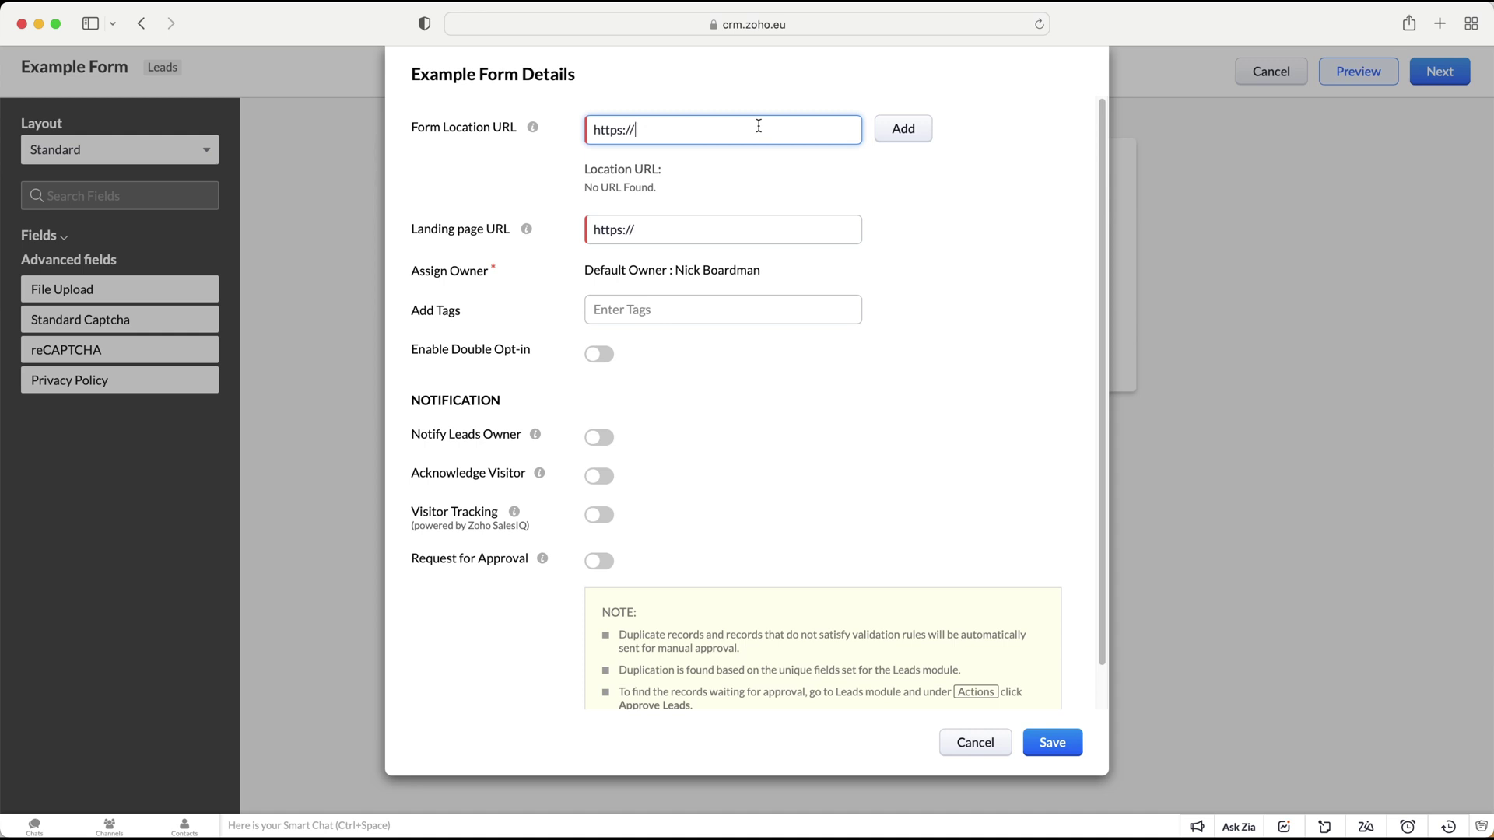
pyautogui.write('www.crmcrew.co.uk')
pyautogui.click(903, 128)
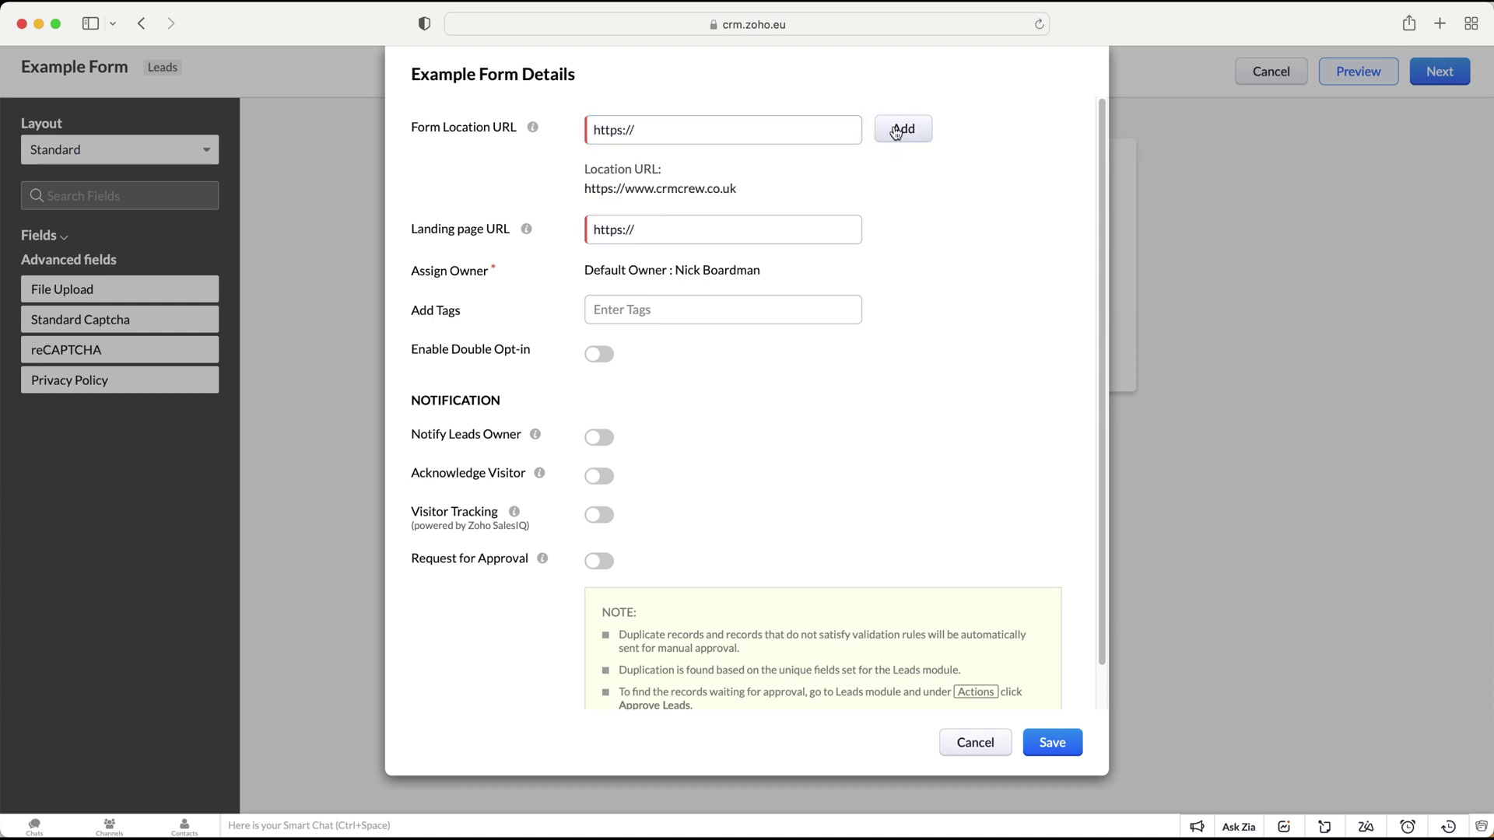
pyautogui.click(698, 233)
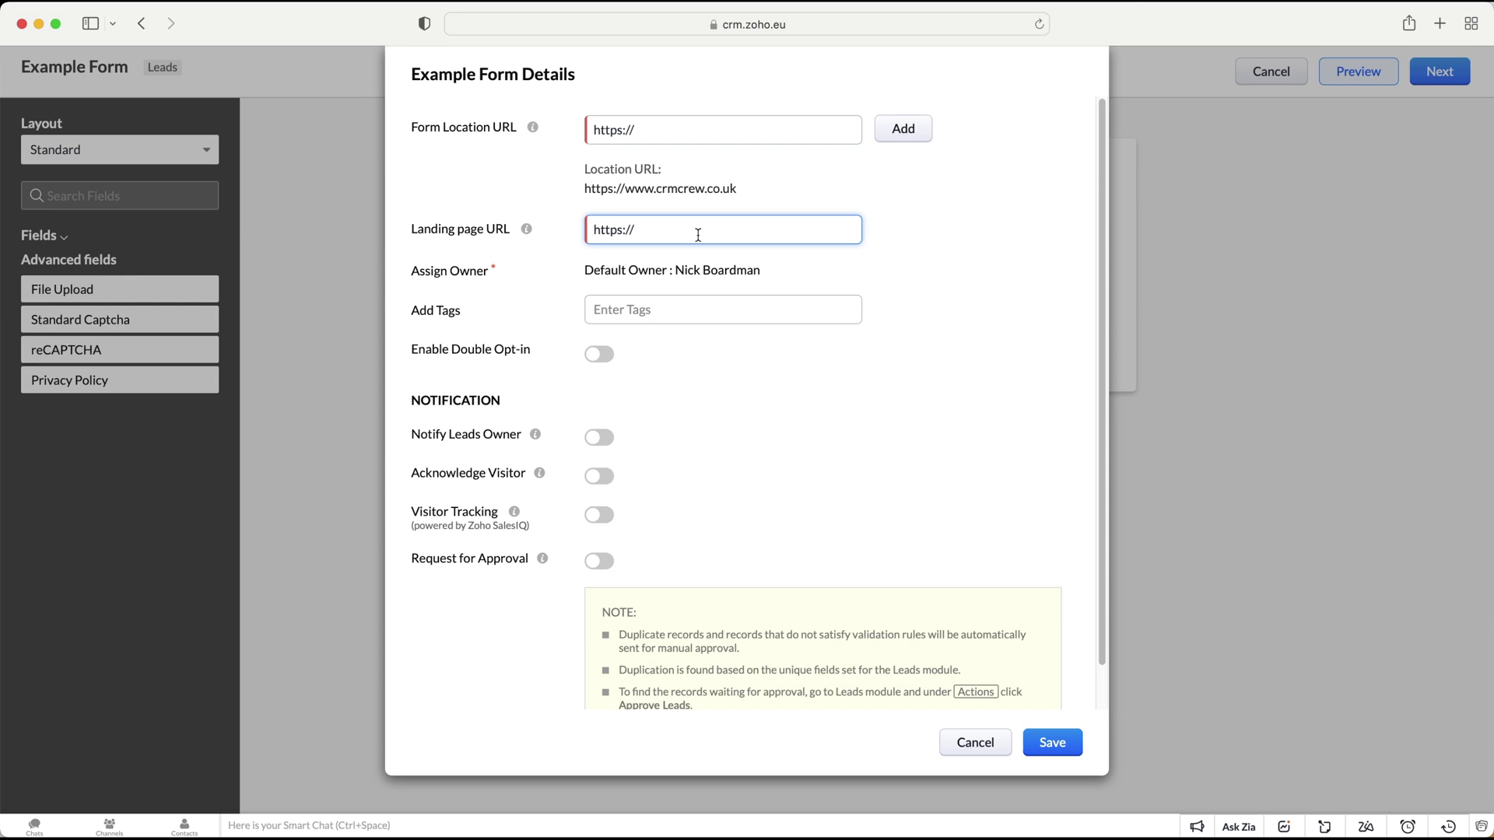
pyautogui.write('www.crmcrew.co.uk')
pyautogui.click(903, 255)
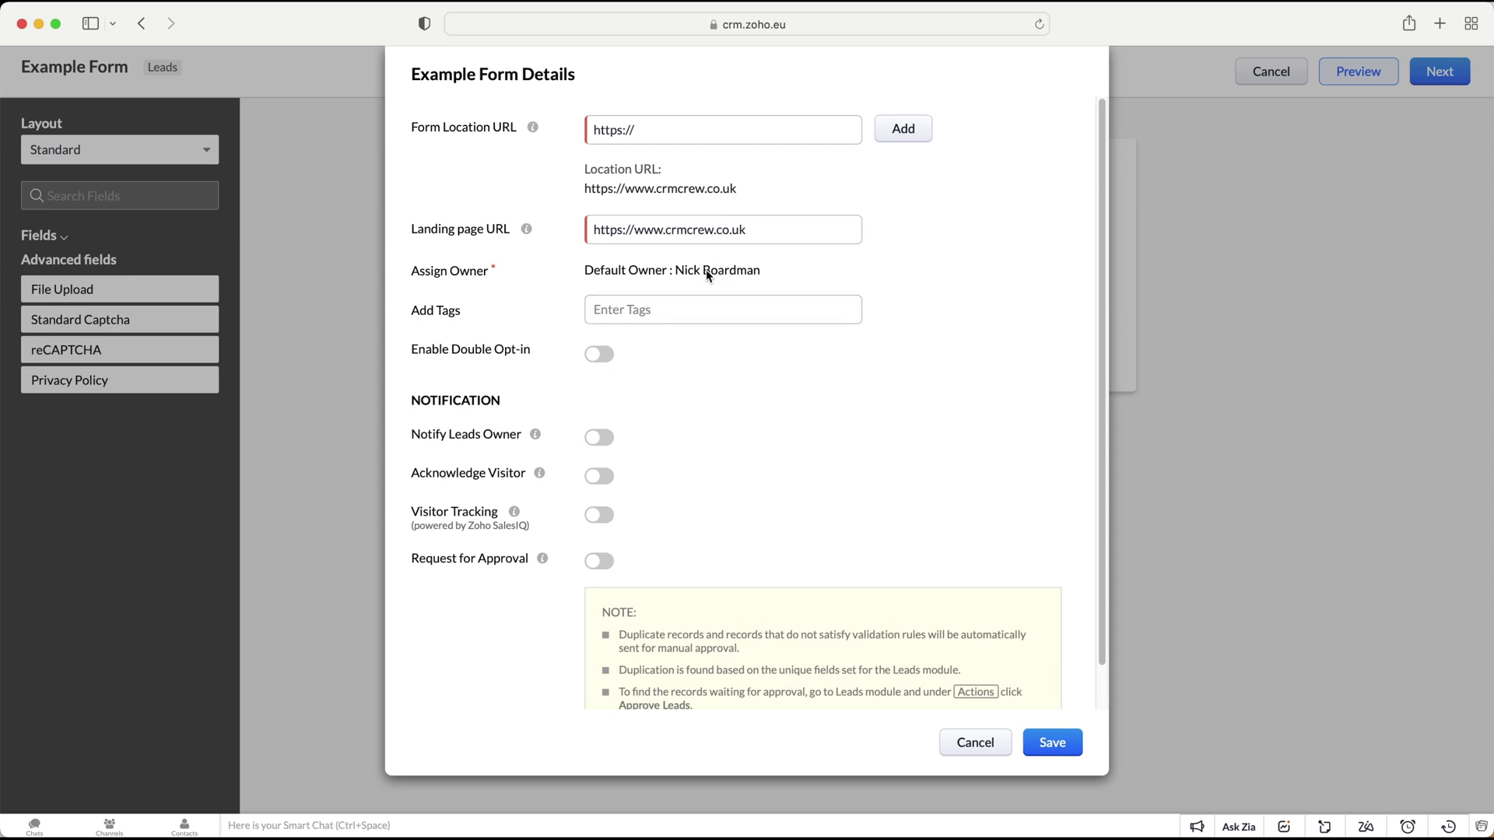
# Step: Attach Example Tag to the form from the tag suggestion list
pyautogui.click(638, 316)
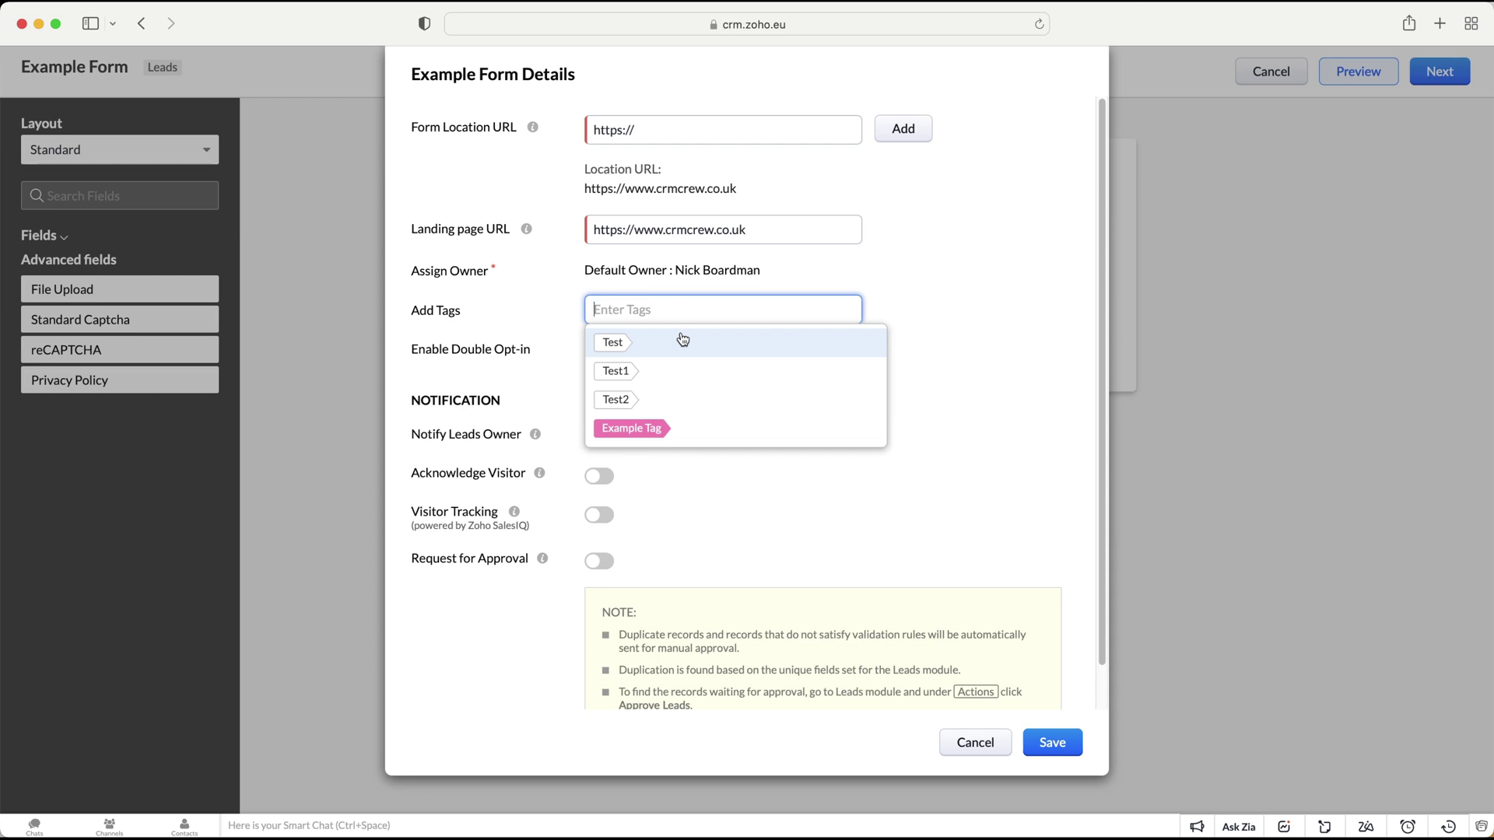
pyautogui.click(690, 434)
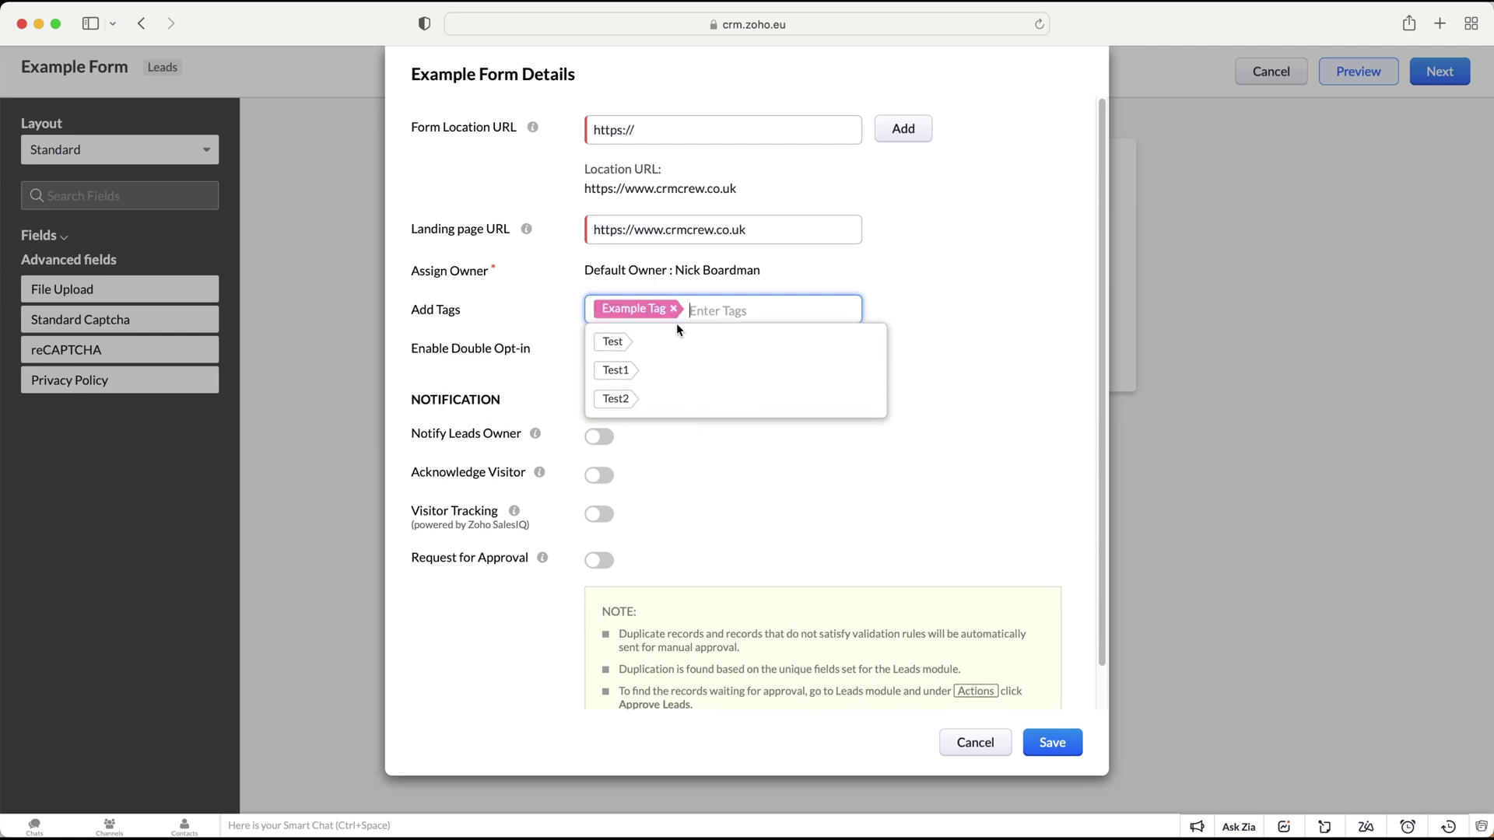
pyautogui.click(545, 314)
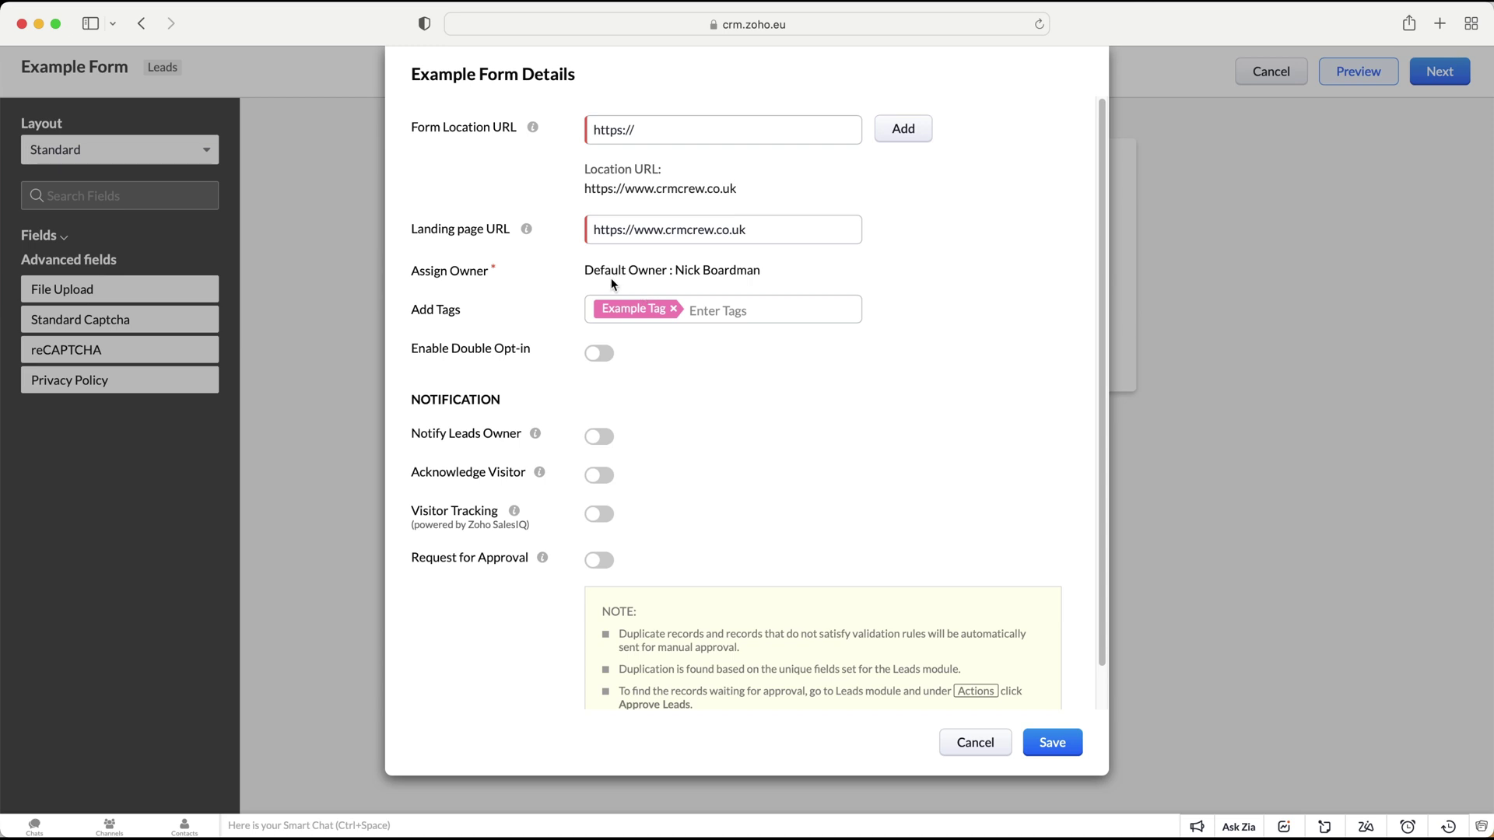
pyautogui.click(599, 356)
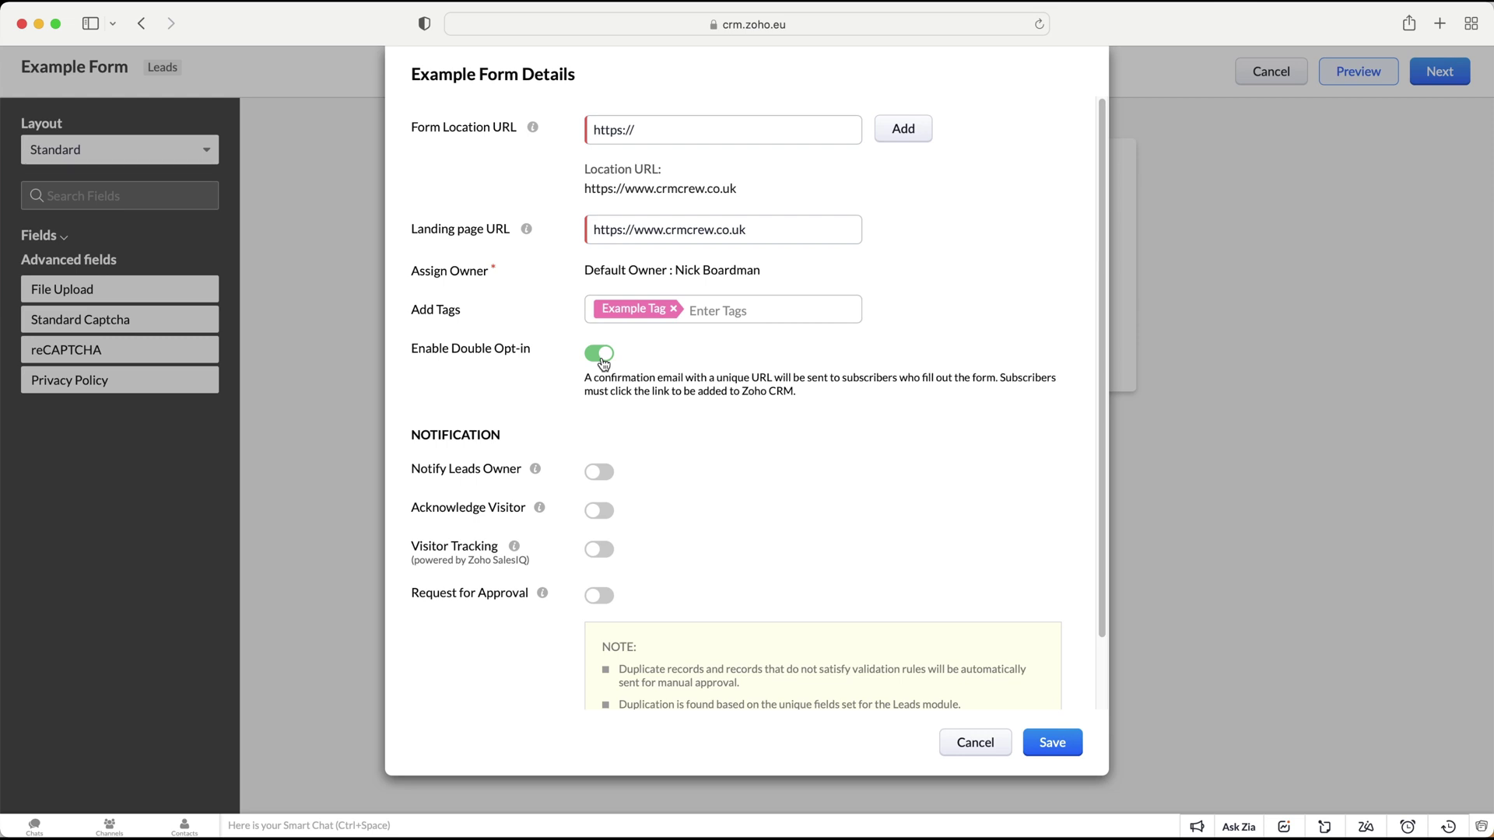
pyautogui.click(603, 357)
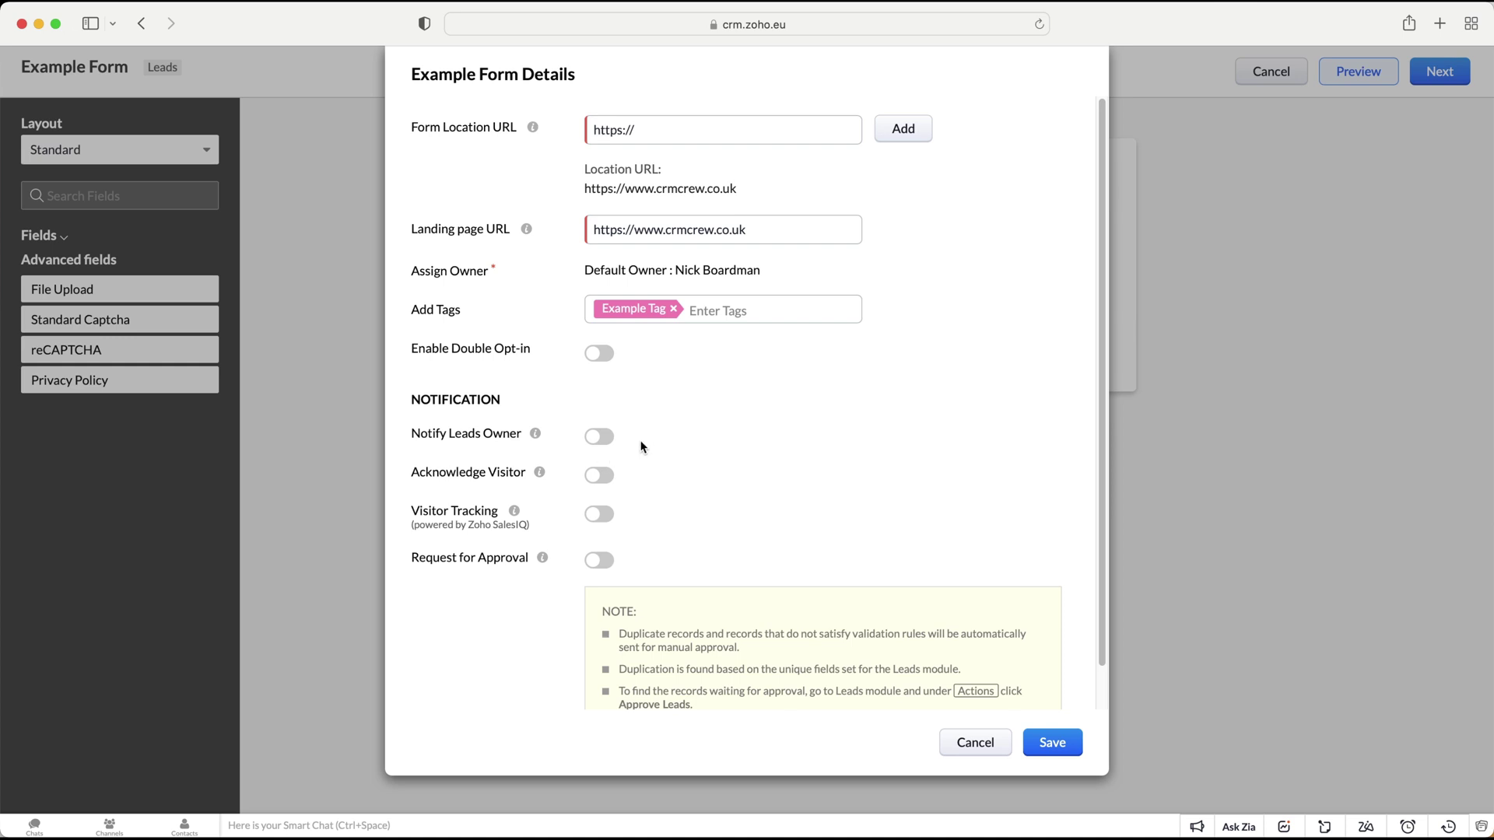
pyautogui.click(607, 440)
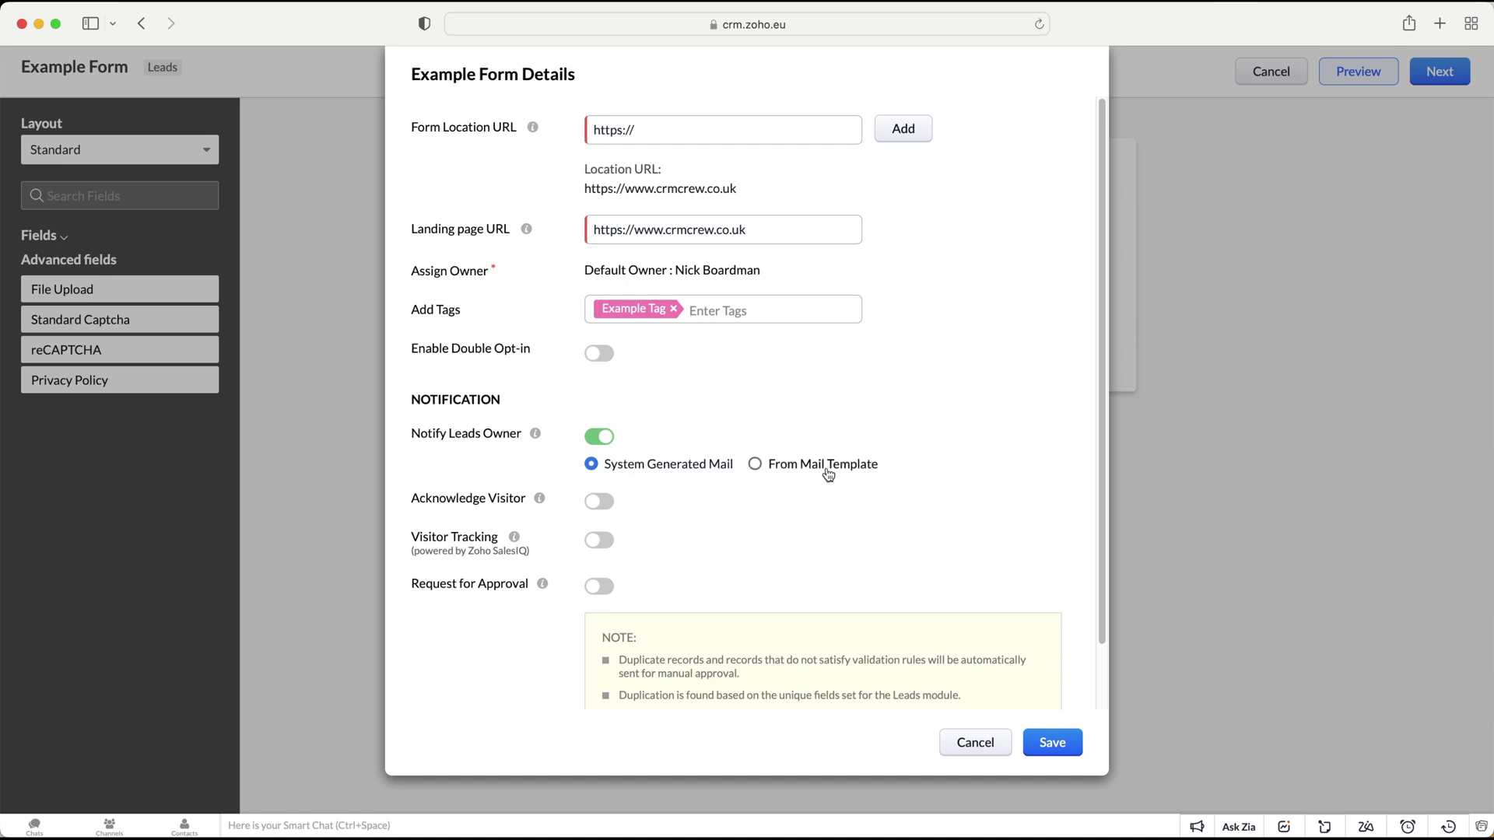
pyautogui.click(599, 438)
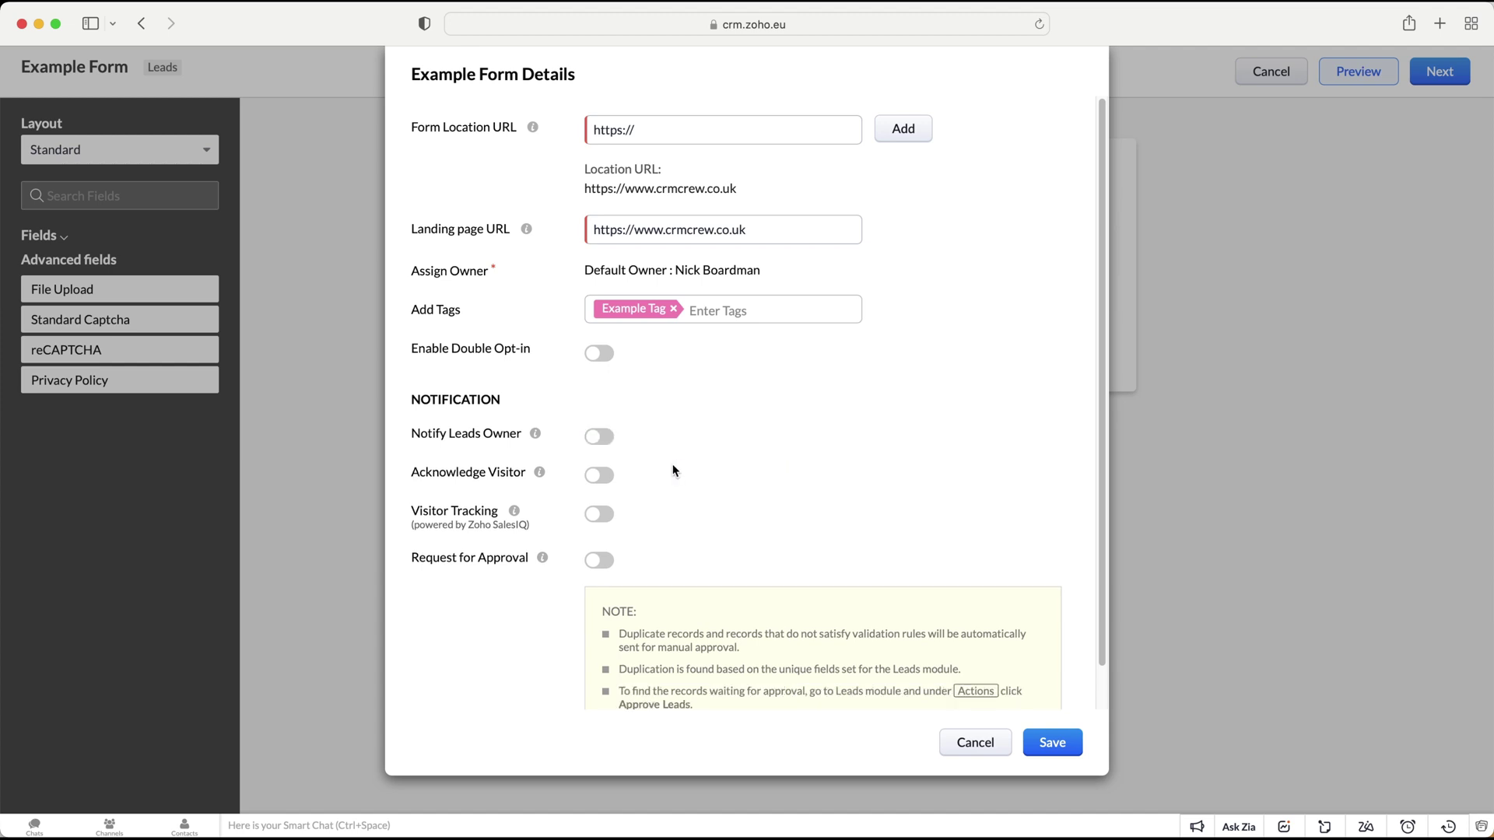
# Step: Save Example Form with Acknowledge Visitor and Request for Approval both switched back off
pyautogui.click(608, 477)
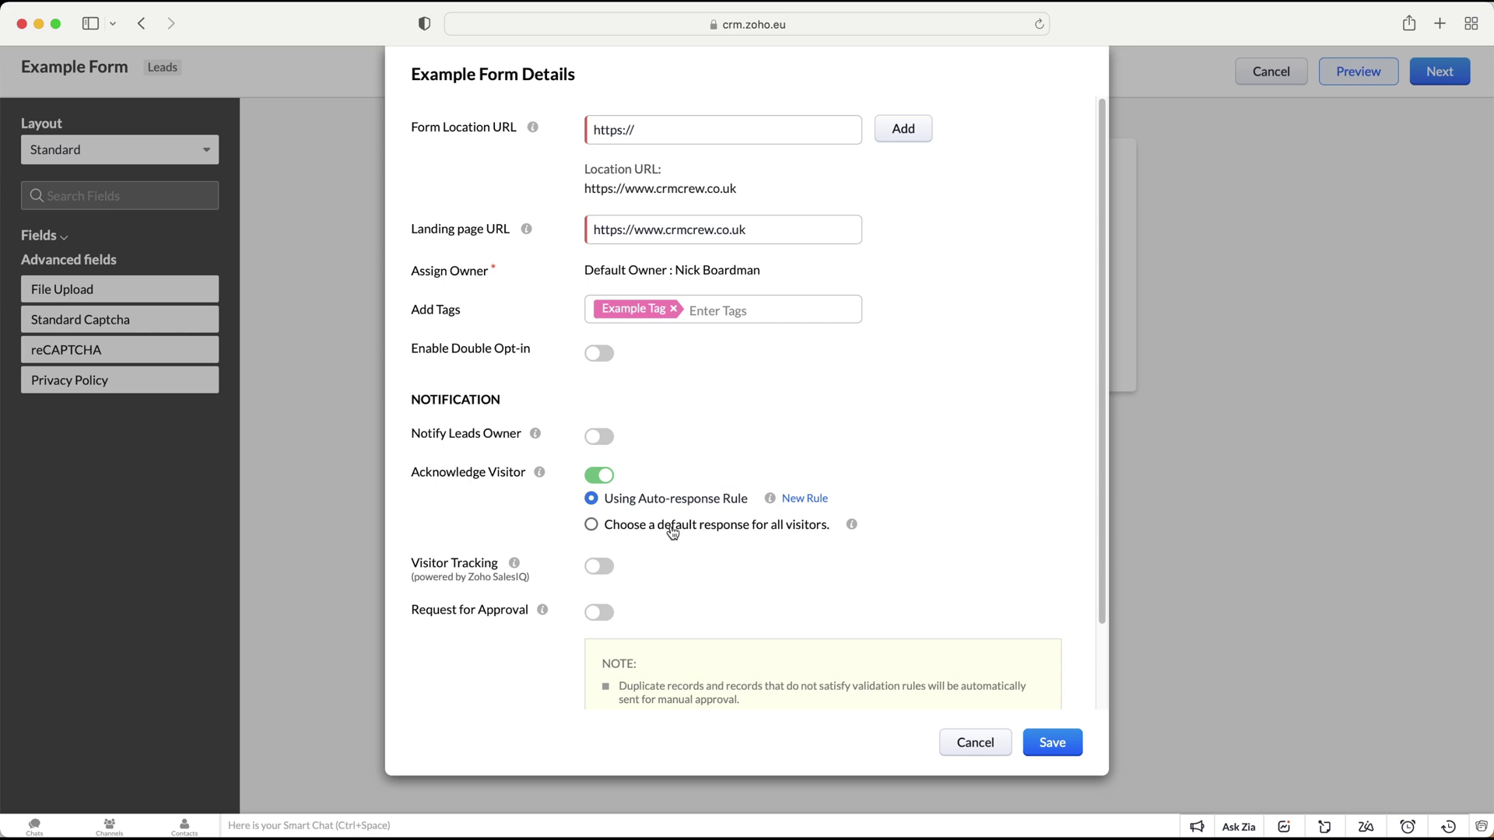
pyautogui.click(600, 475)
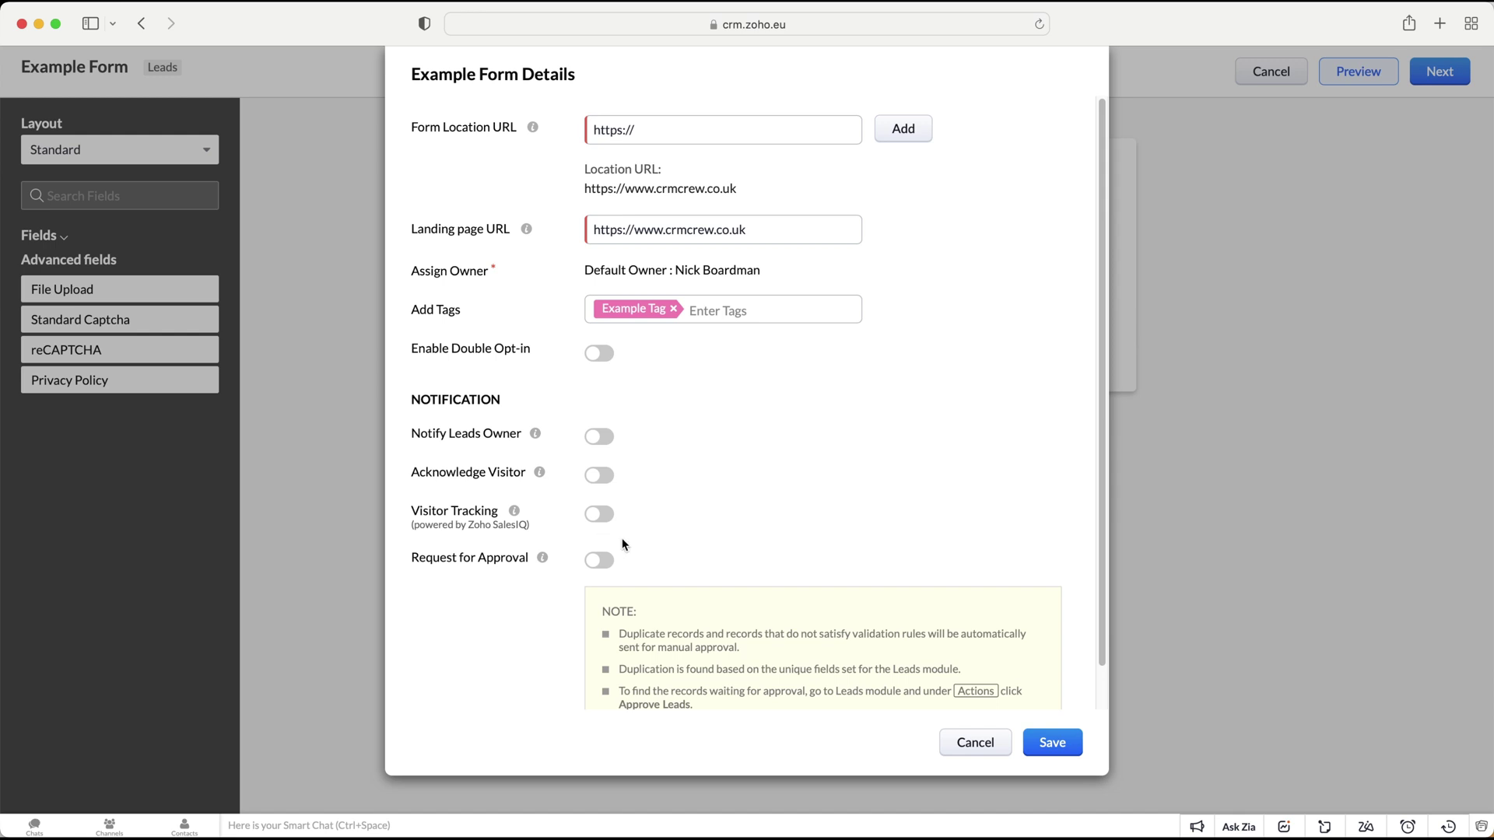
pyautogui.click(600, 566)
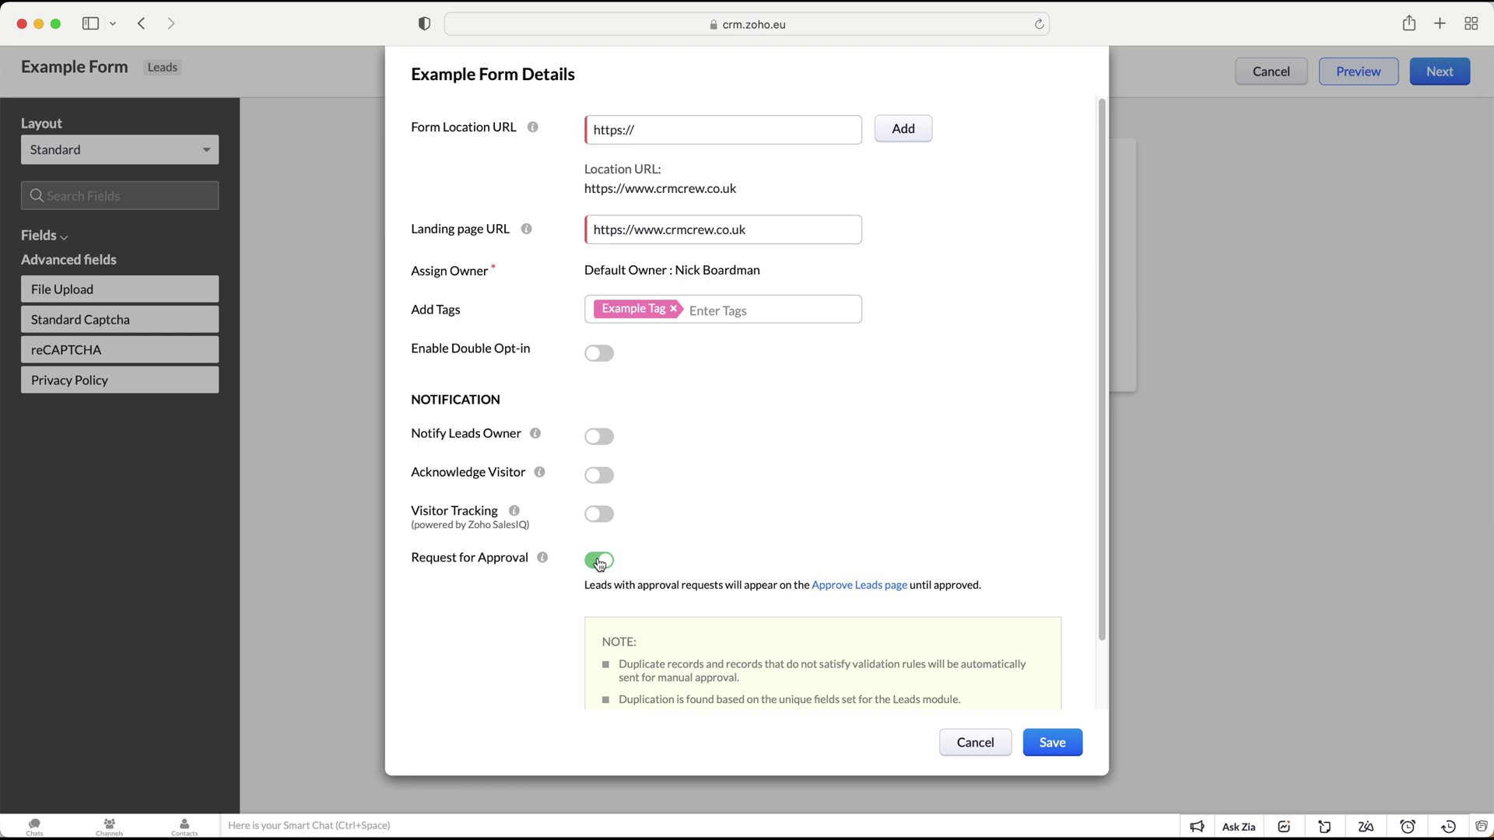
pyautogui.click(599, 560)
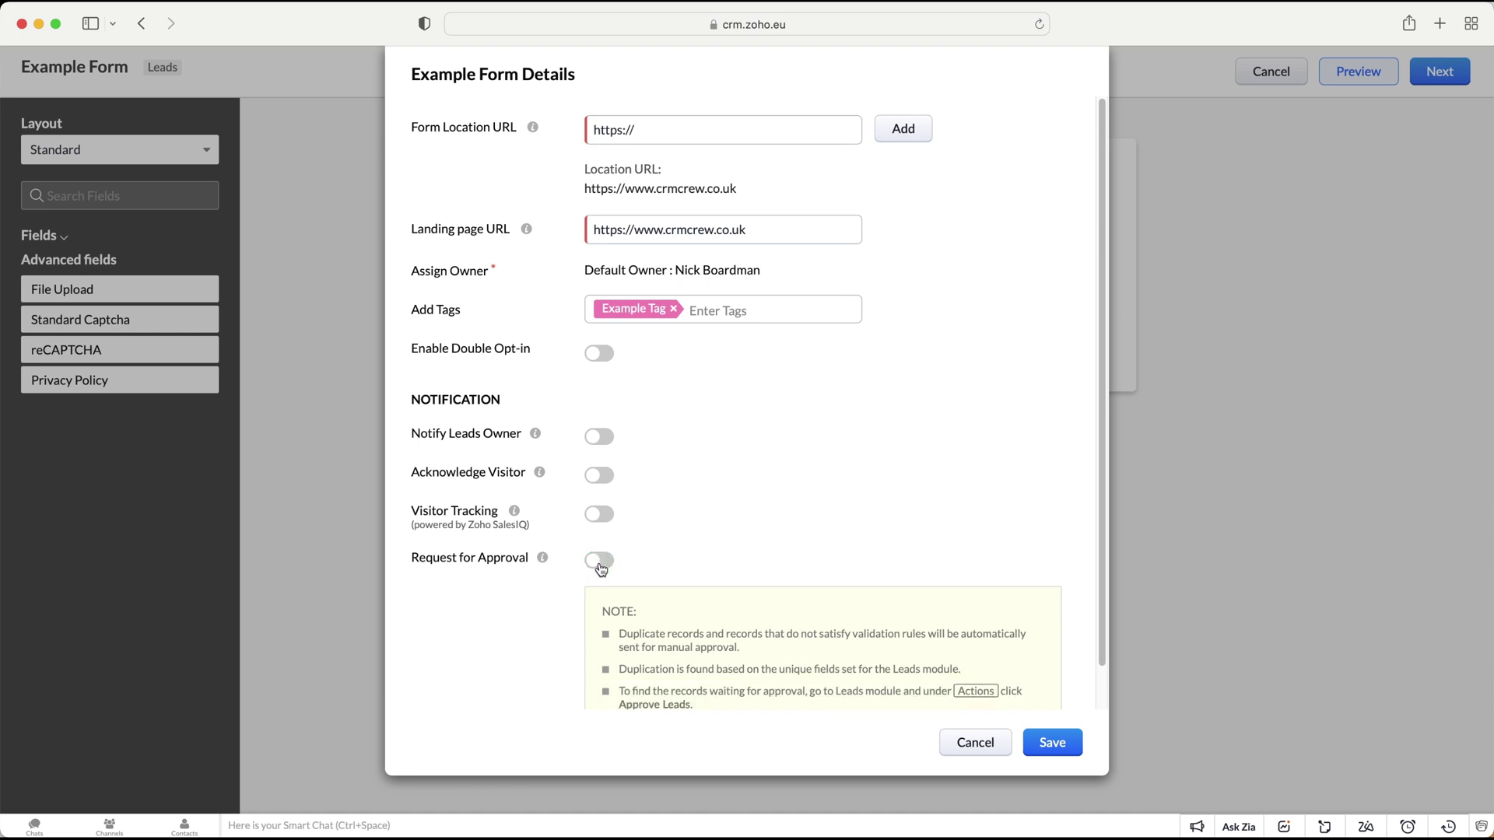
pyautogui.click(1044, 747)
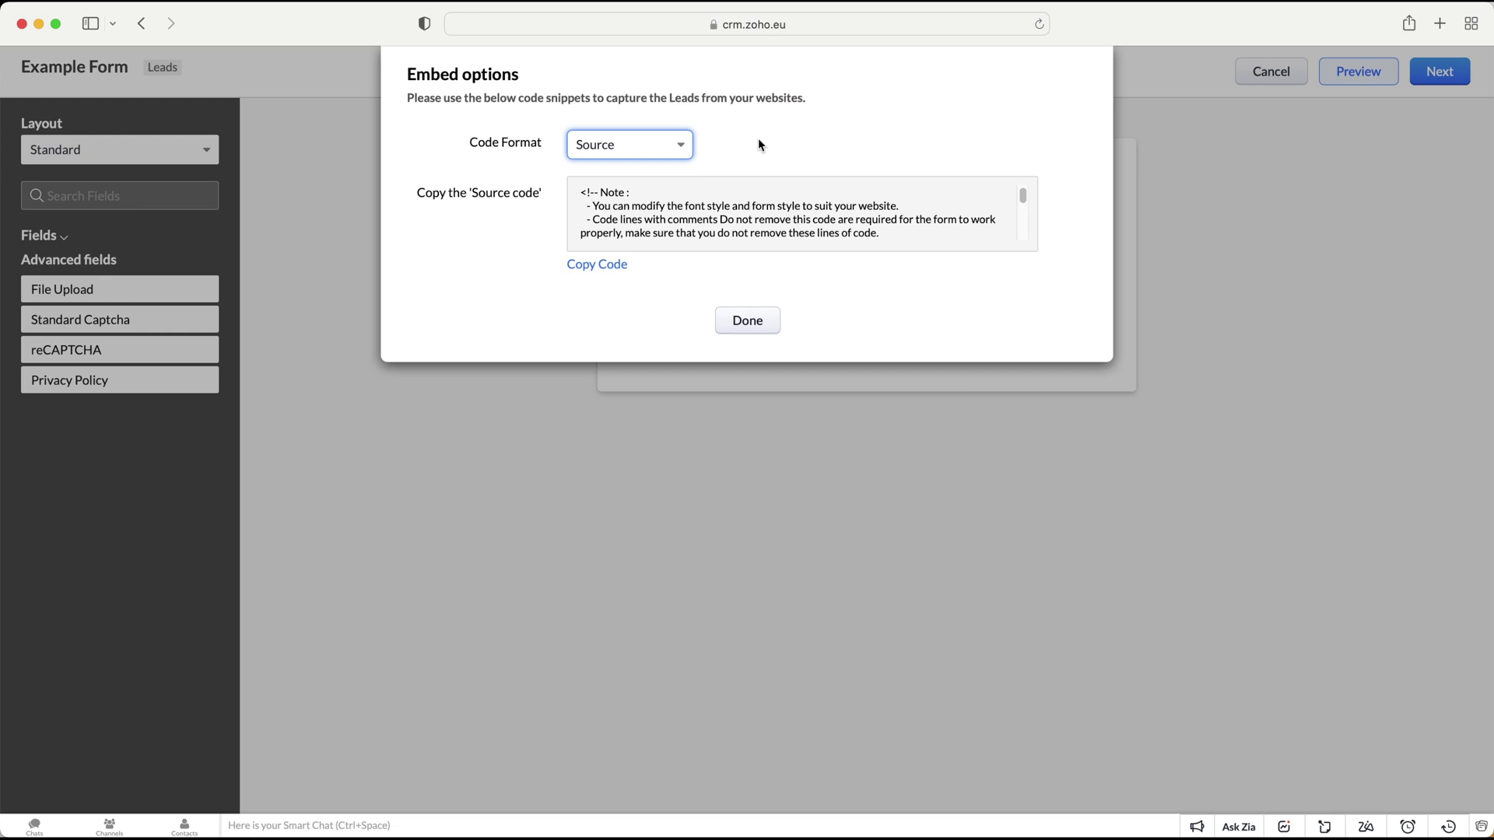
# Step: Compare the iFrame, Embed and Source code formats, ending on Source
pyautogui.click(634, 146)
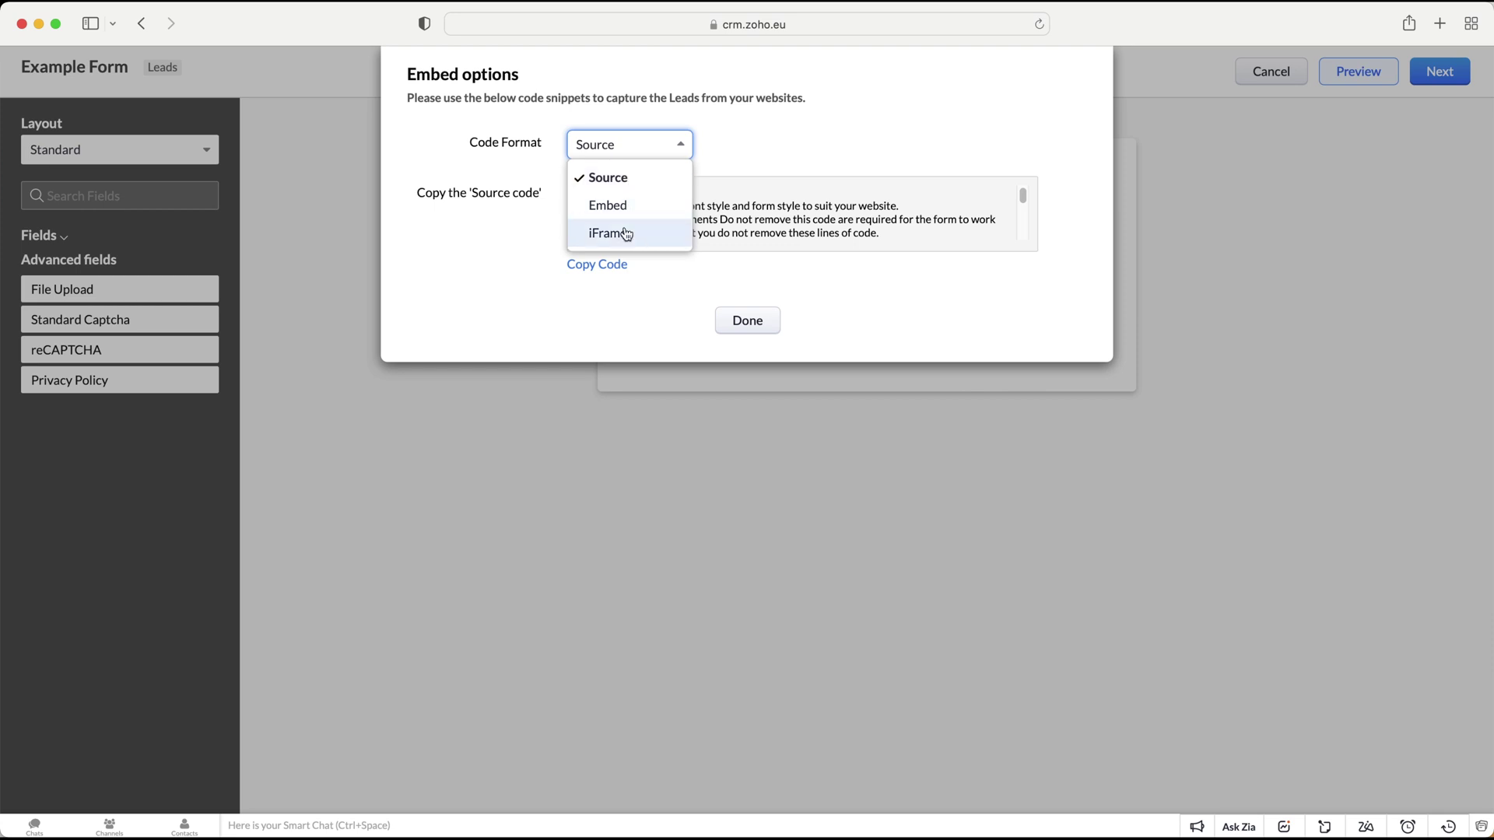
pyautogui.click(626, 234)
pyautogui.click(632, 146)
pyautogui.click(611, 205)
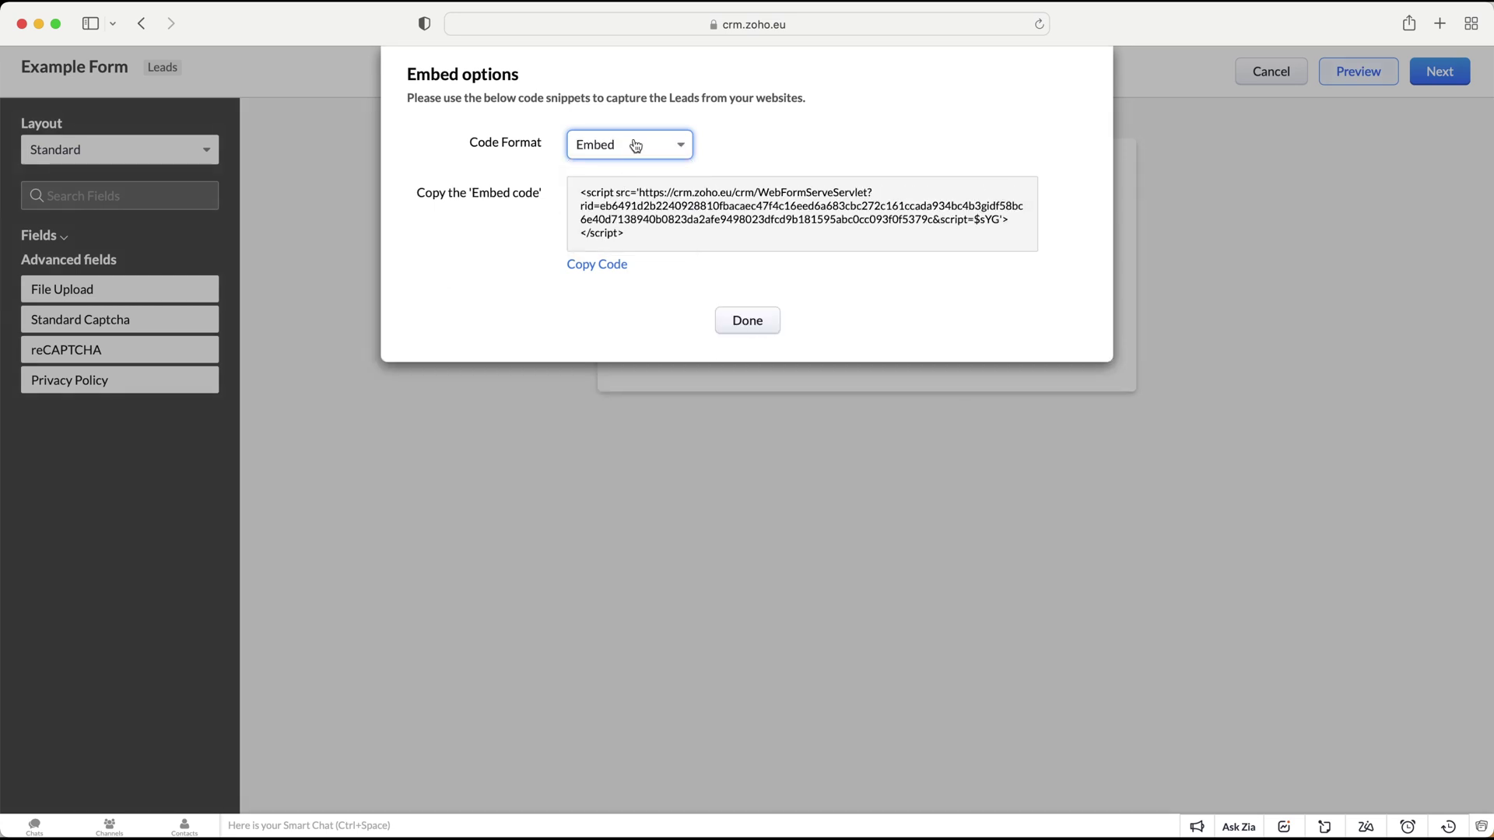
pyautogui.click(636, 145)
pyautogui.click(627, 177)
pyautogui.click(627, 144)
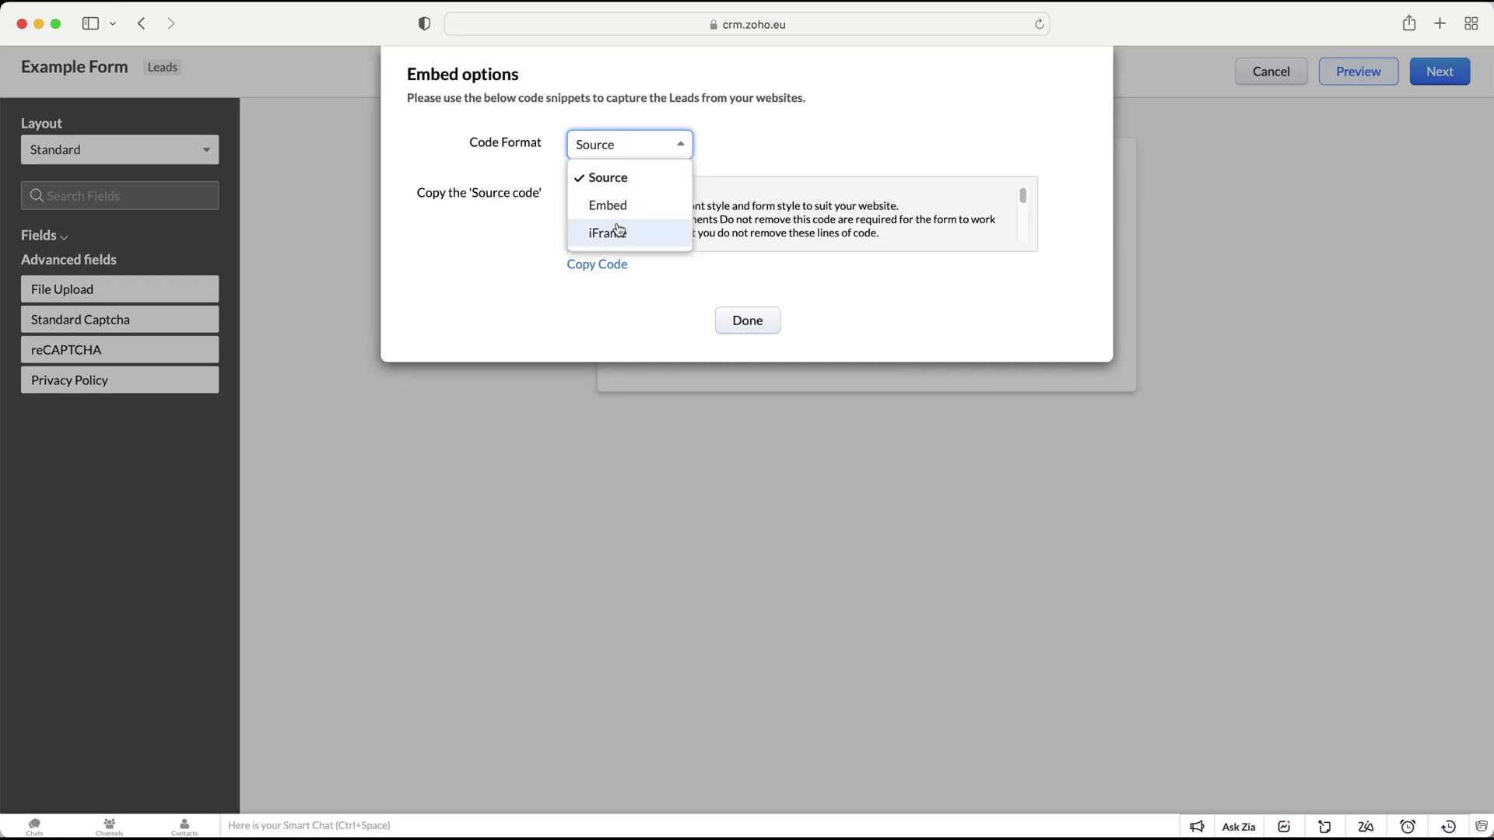
pyautogui.click(619, 231)
pyautogui.click(611, 149)
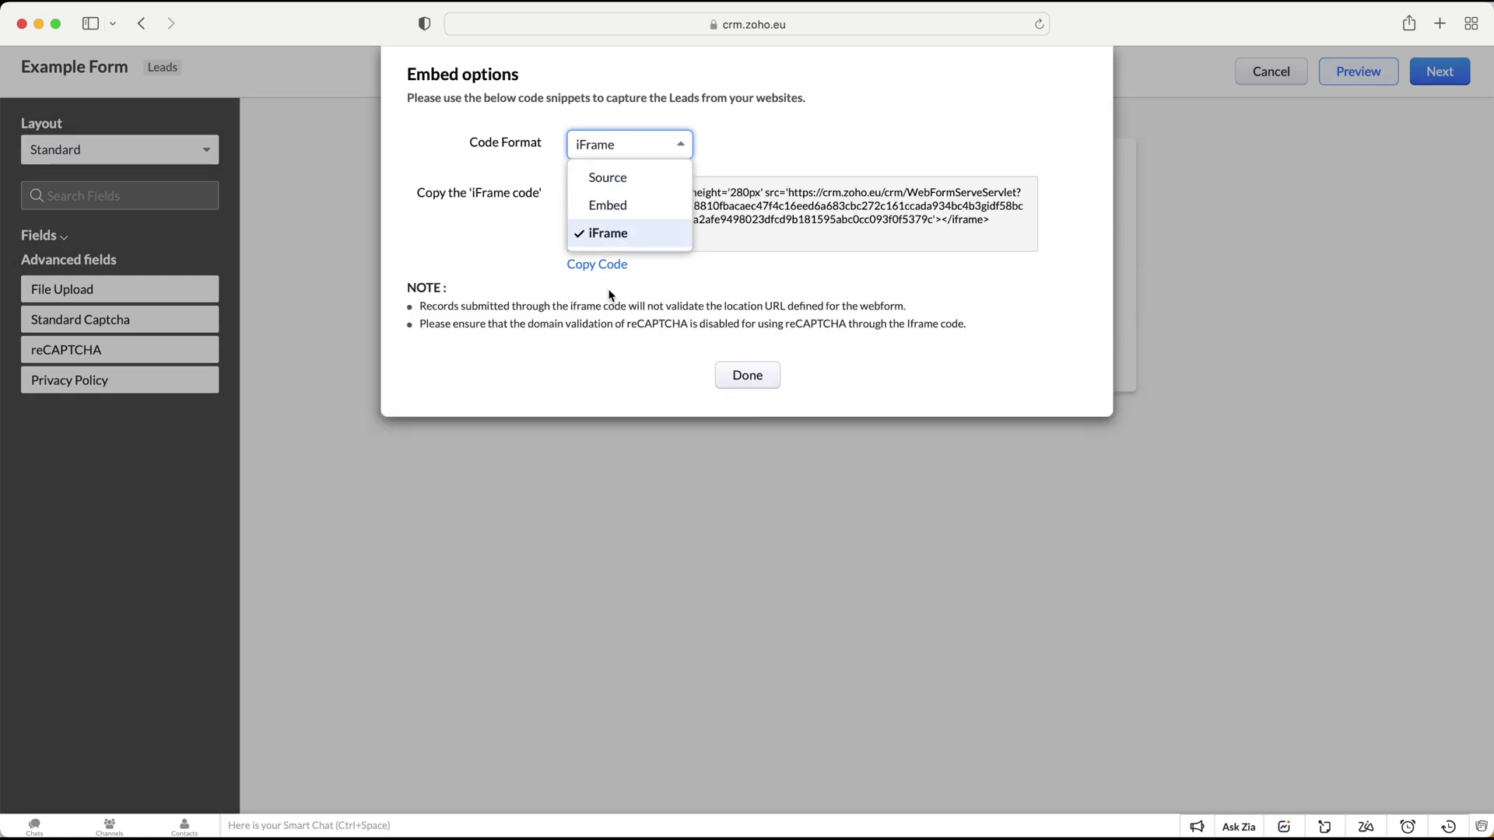
pyautogui.click(617, 181)
# Step: Scroll through the Source code, keep Source format, and finish the embed options
pyautogui.scroll(-1, 662, 211)
pyautogui.scroll(-6, 662, 211)
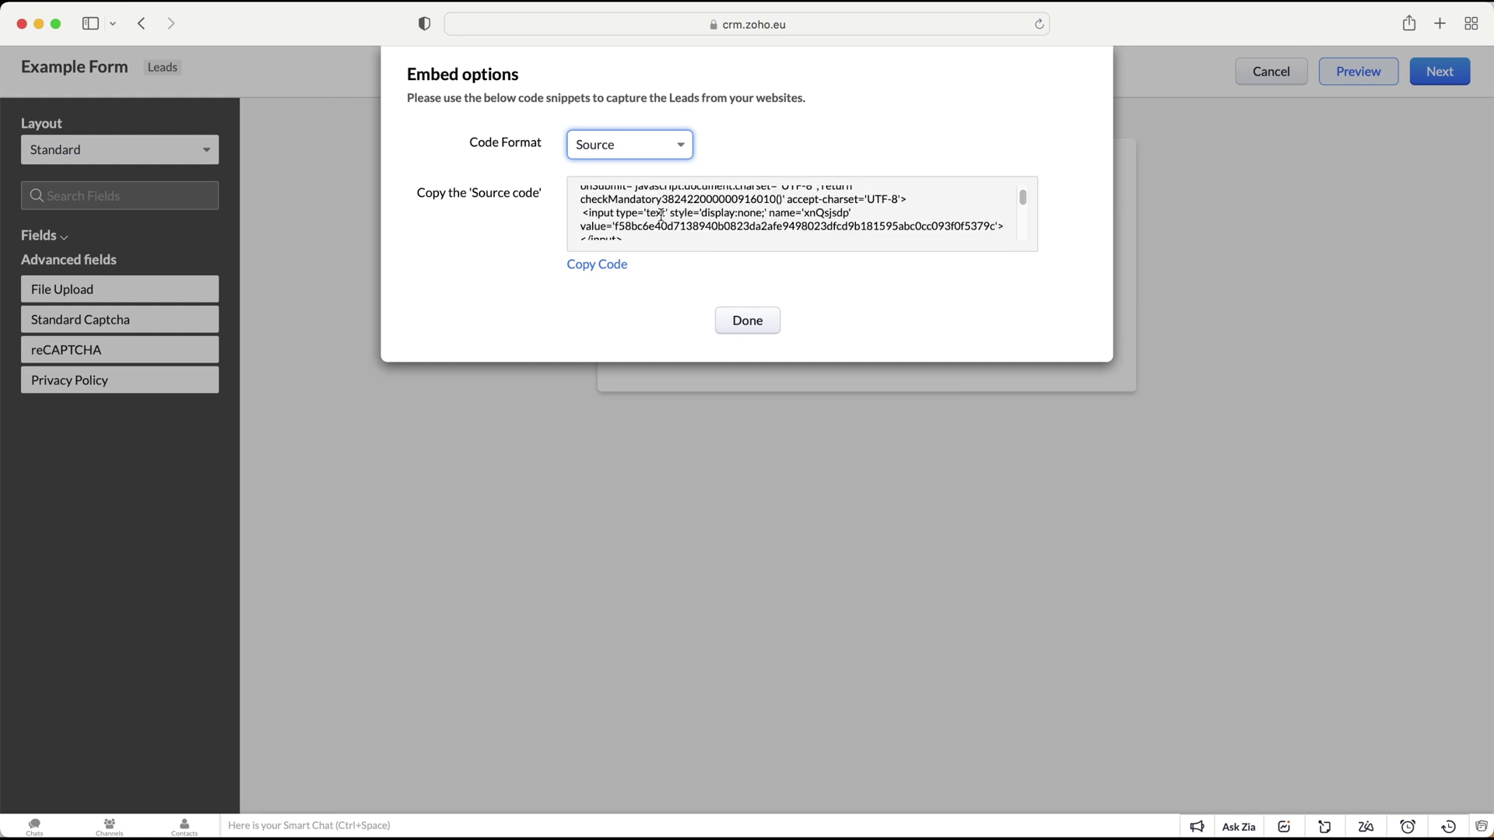
pyautogui.scroll(-8, 662, 216)
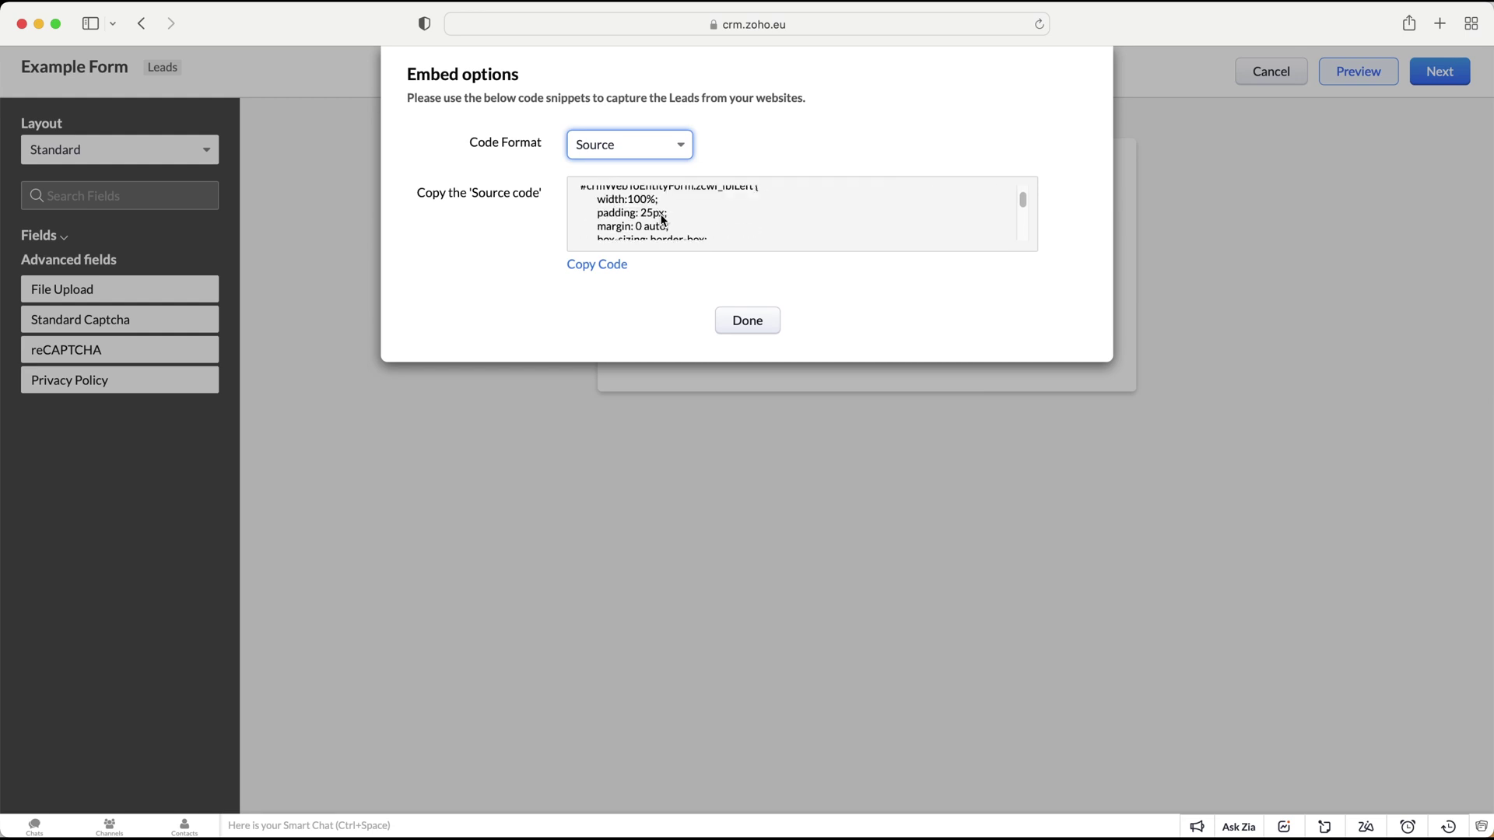
pyautogui.scroll(-6, 662, 218)
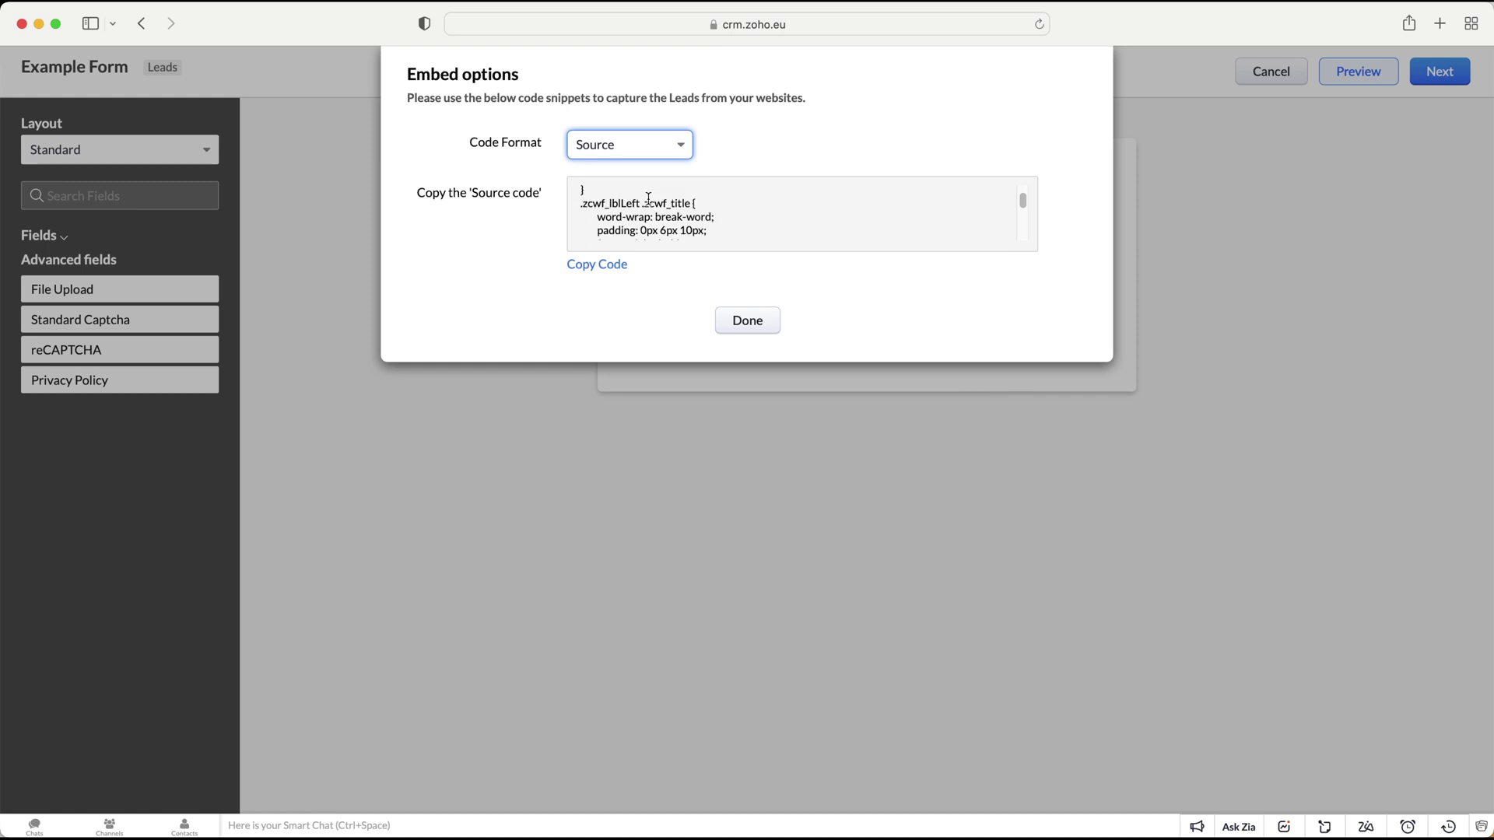
pyautogui.scroll(-5, 649, 199)
pyautogui.click(662, 142)
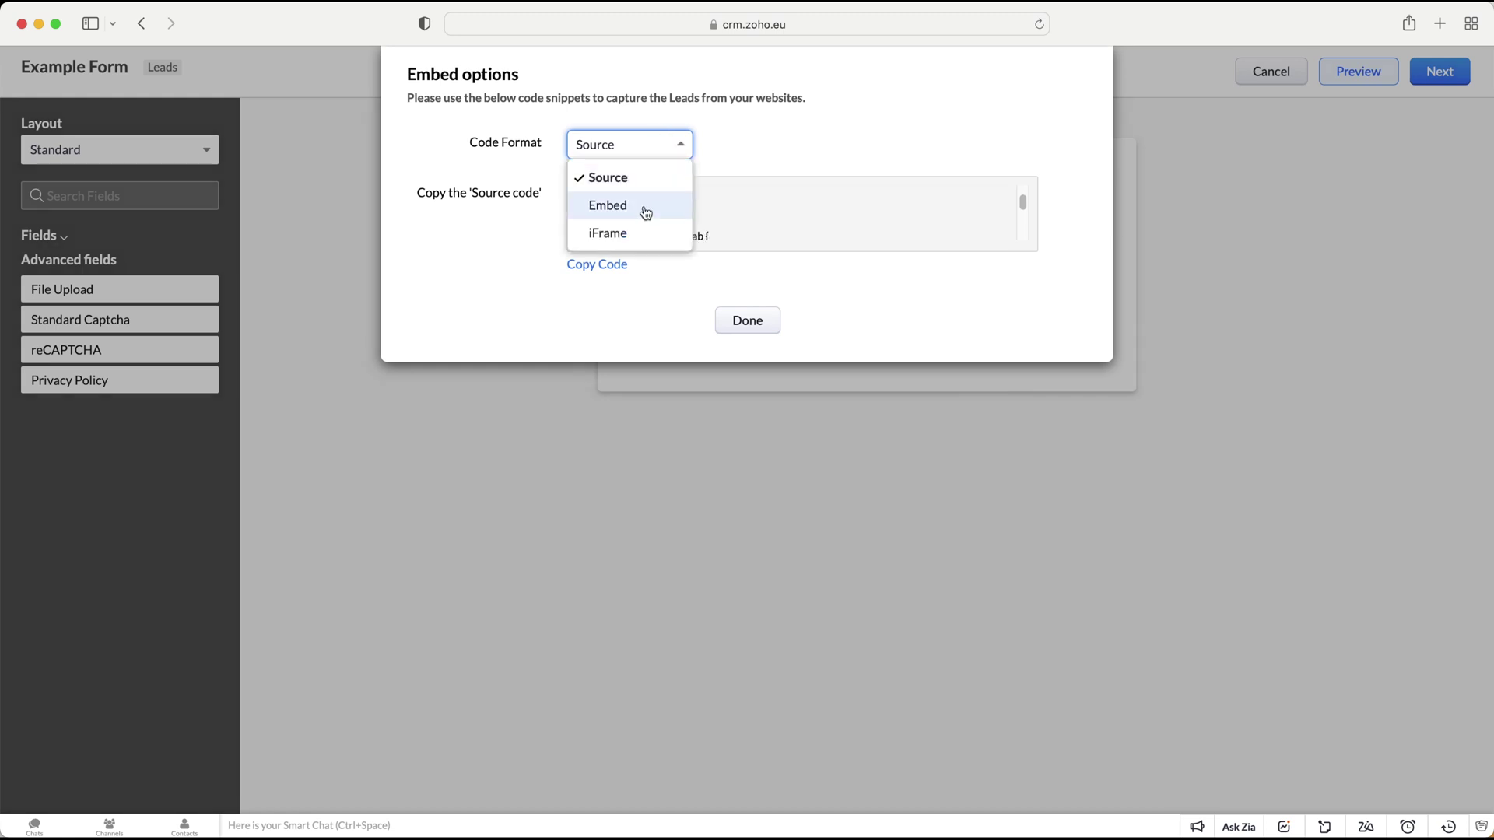
pyautogui.click(856, 133)
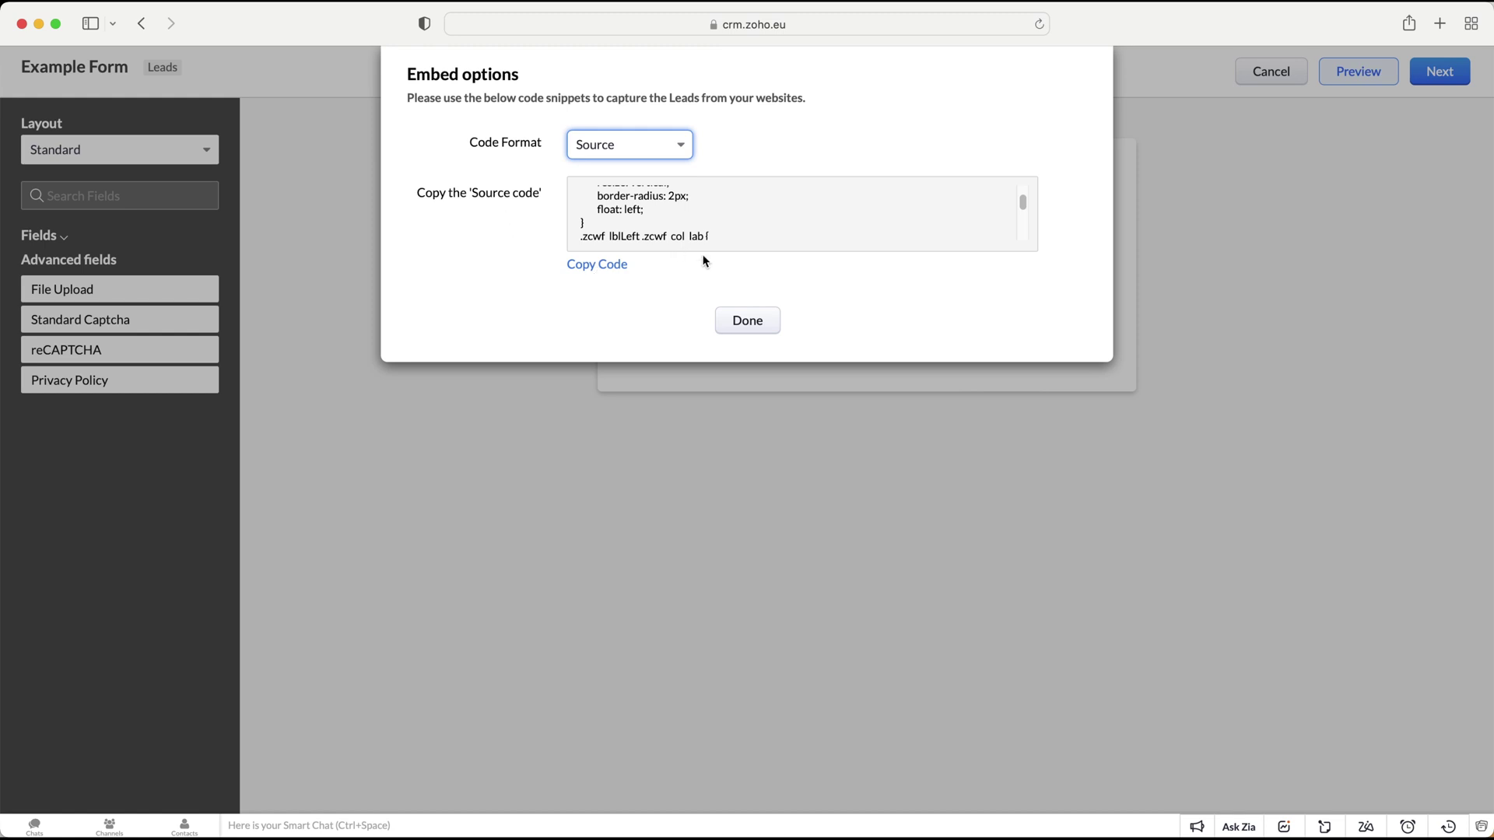
pyautogui.click(745, 321)
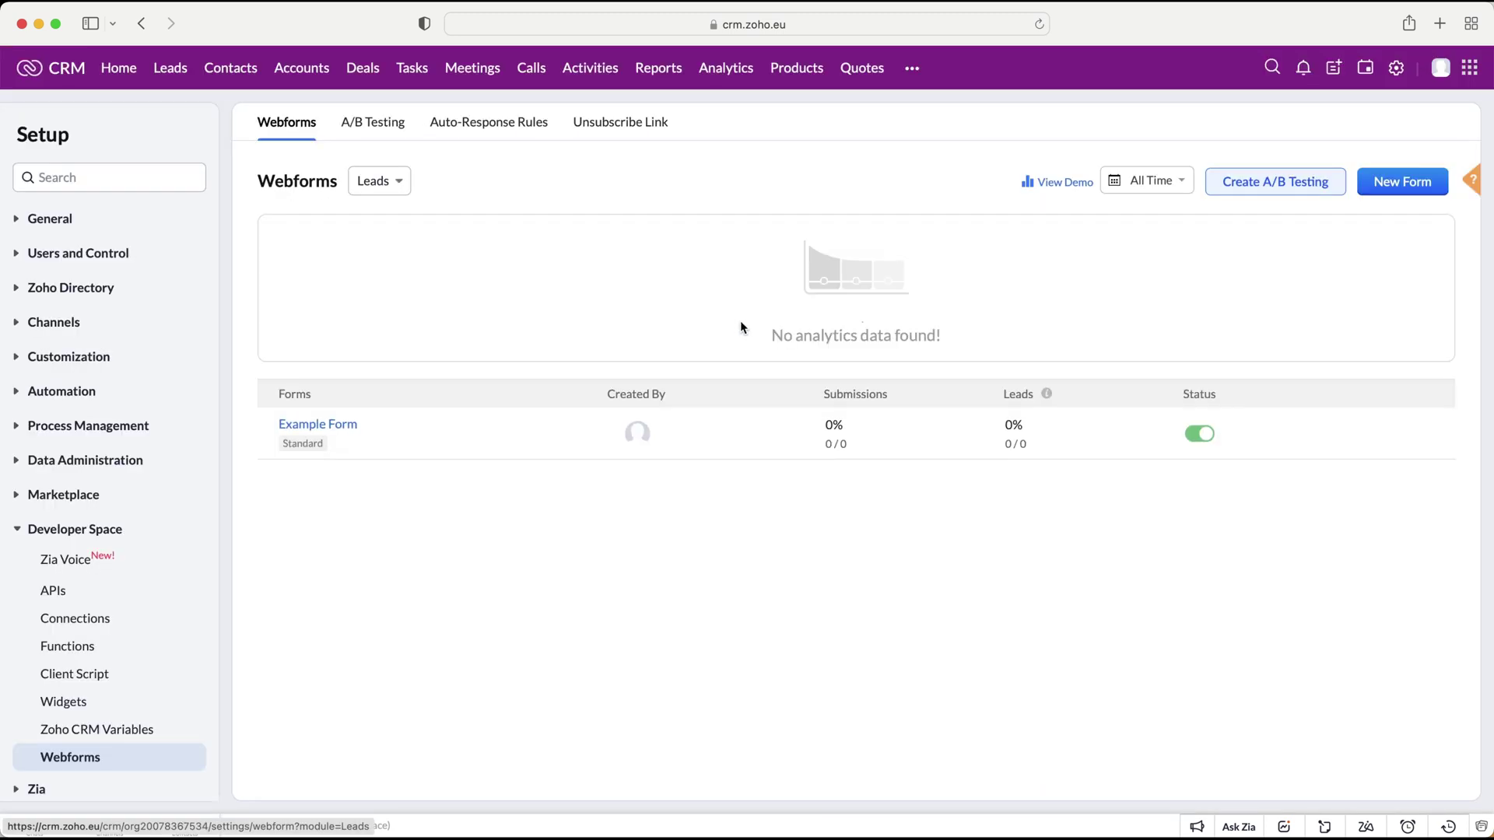
# Step: Check the Contacts and Cases webforms, return to Leads, and launch the Webform Analytics demo
pyautogui.click(382, 184)
pyautogui.click(400, 280)
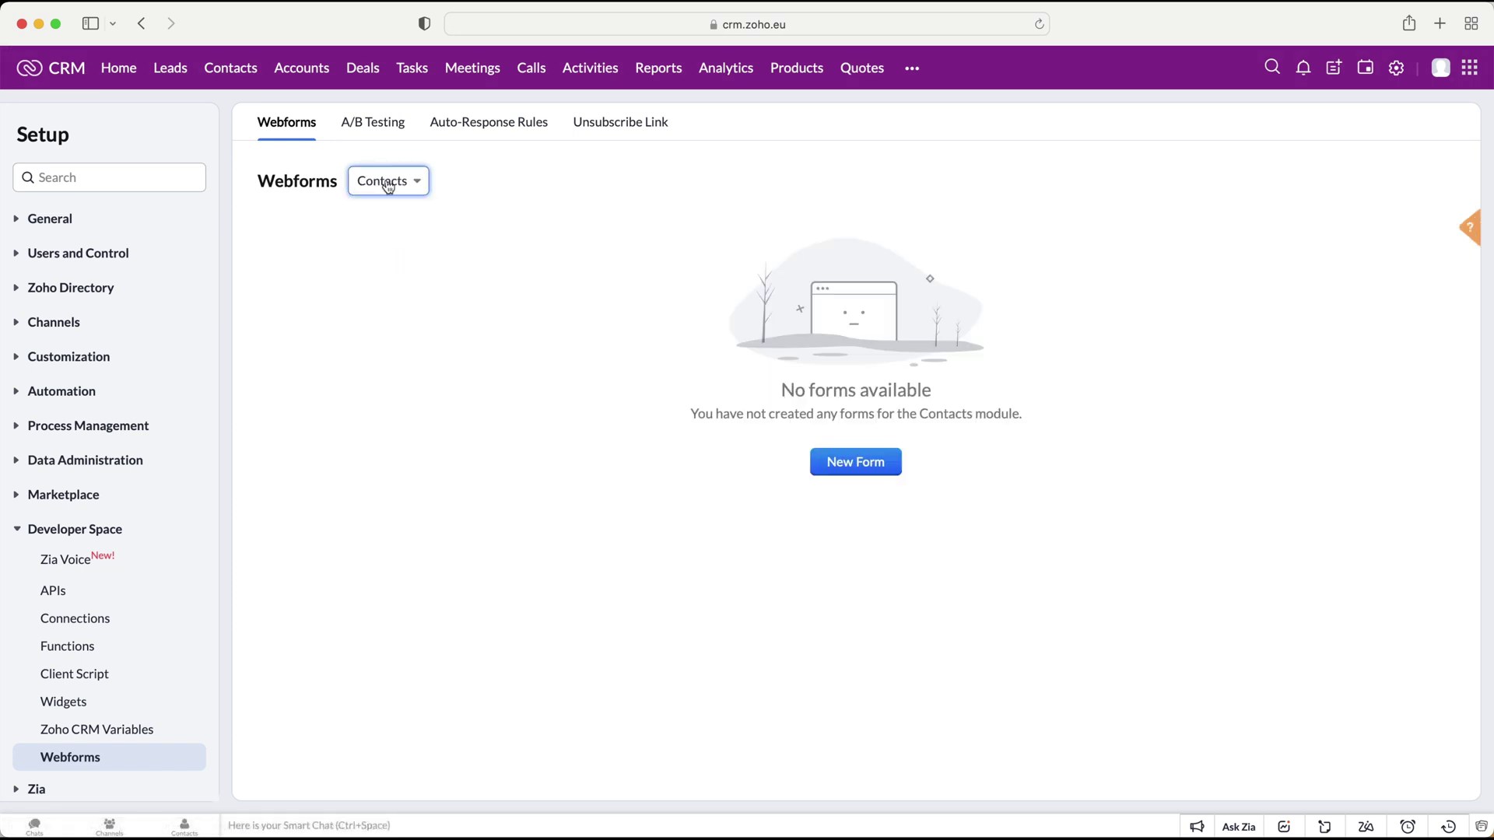
pyautogui.click(389, 185)
pyautogui.click(386, 306)
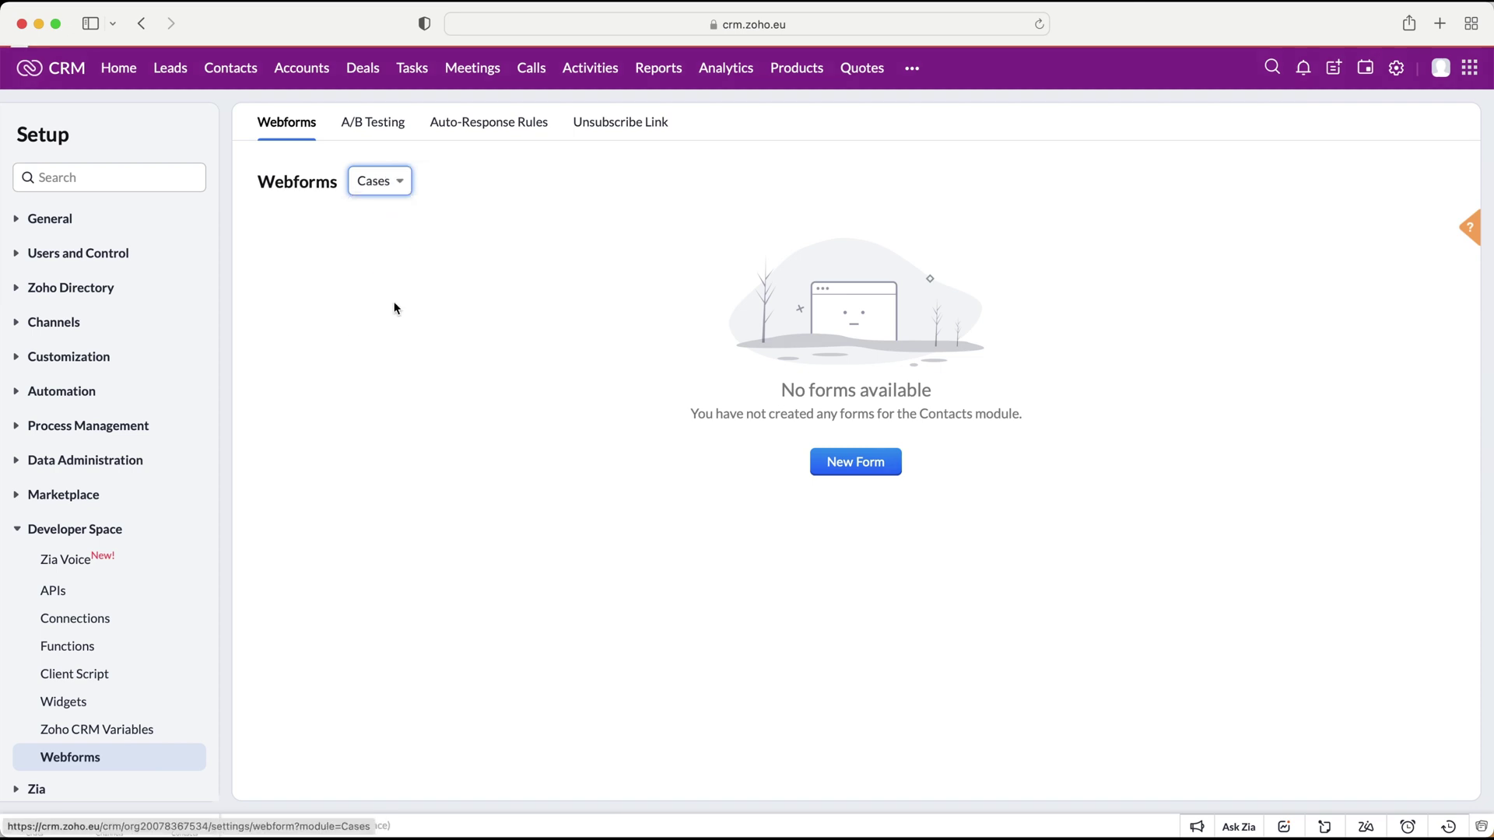
pyautogui.click(388, 180)
pyautogui.click(377, 256)
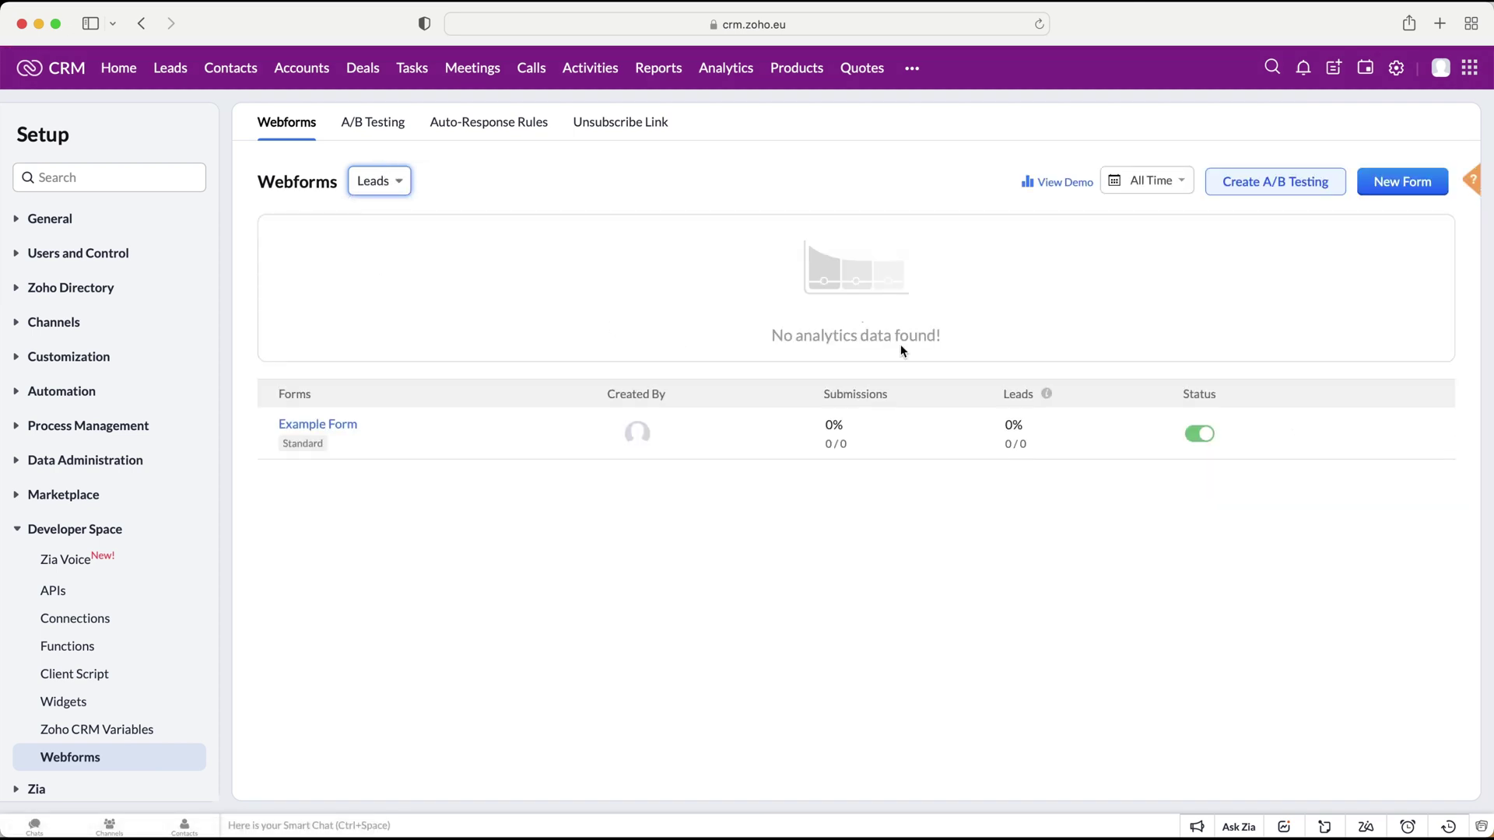
pyautogui.click(1056, 183)
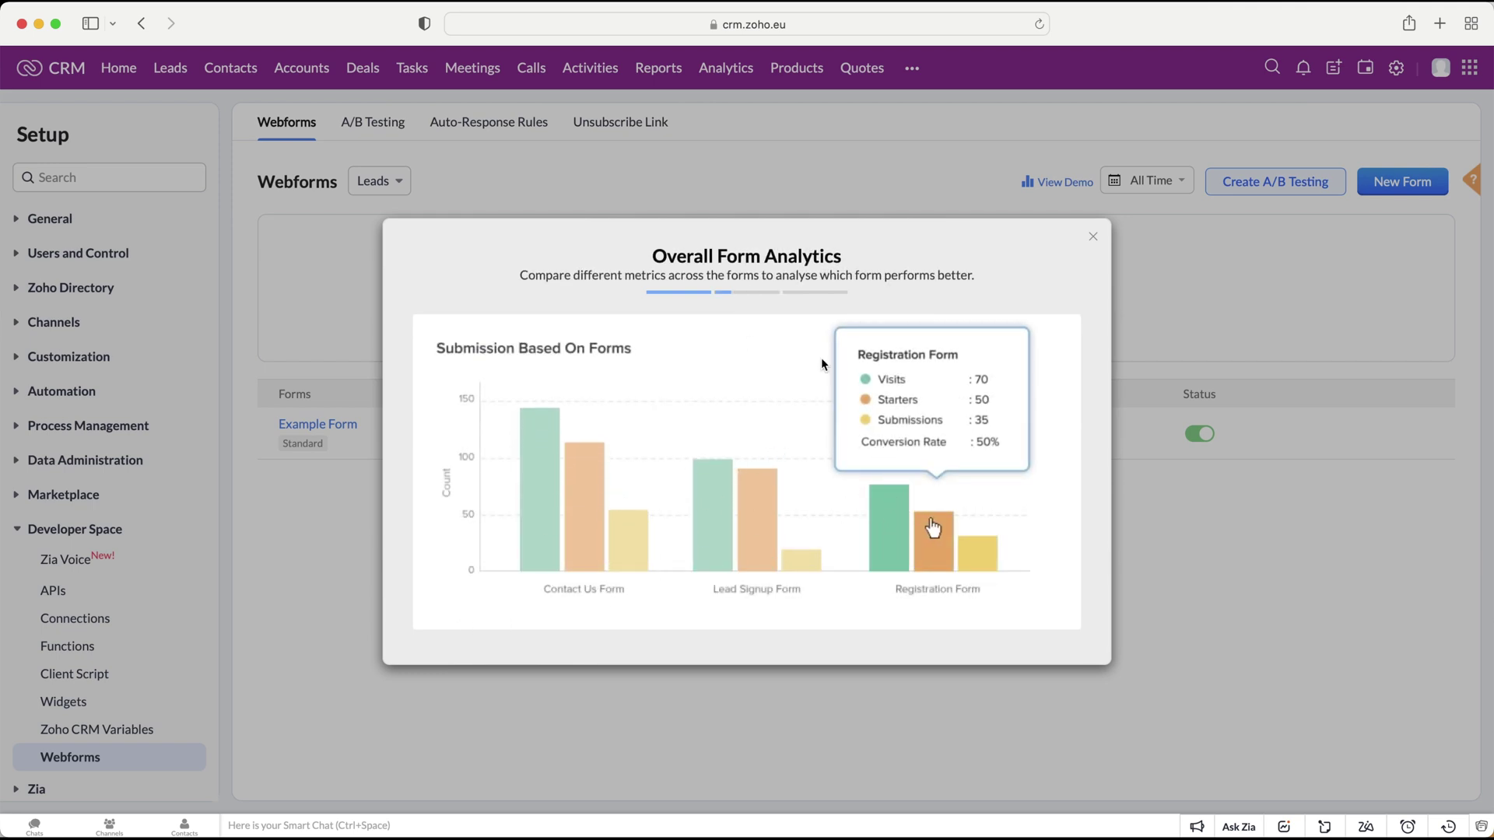
# Step: Jump to the Individual Form Analytics slide and close the analytics introduction
pyautogui.click(801, 293)
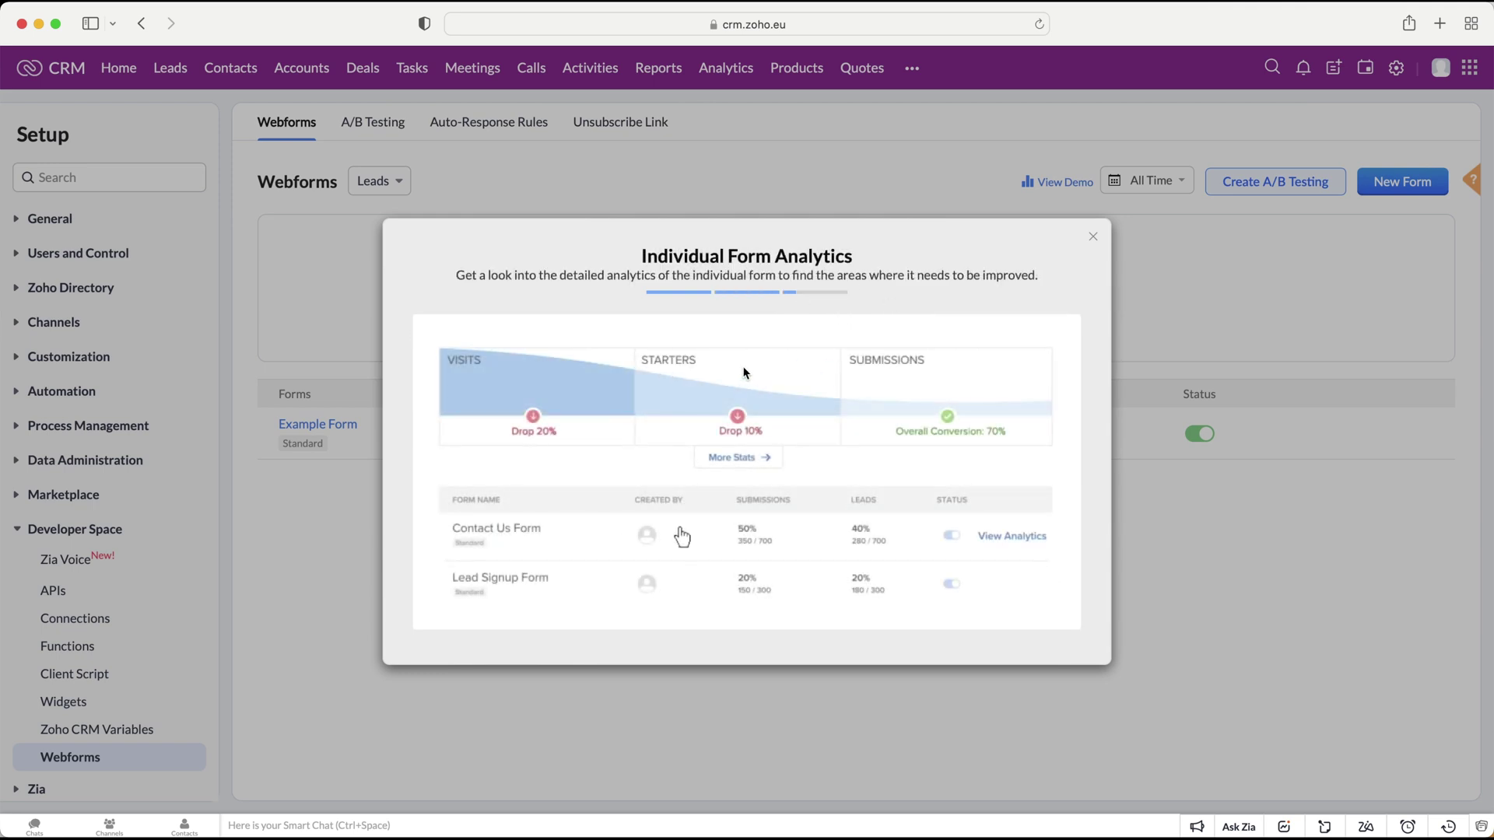
pyautogui.click(1093, 238)
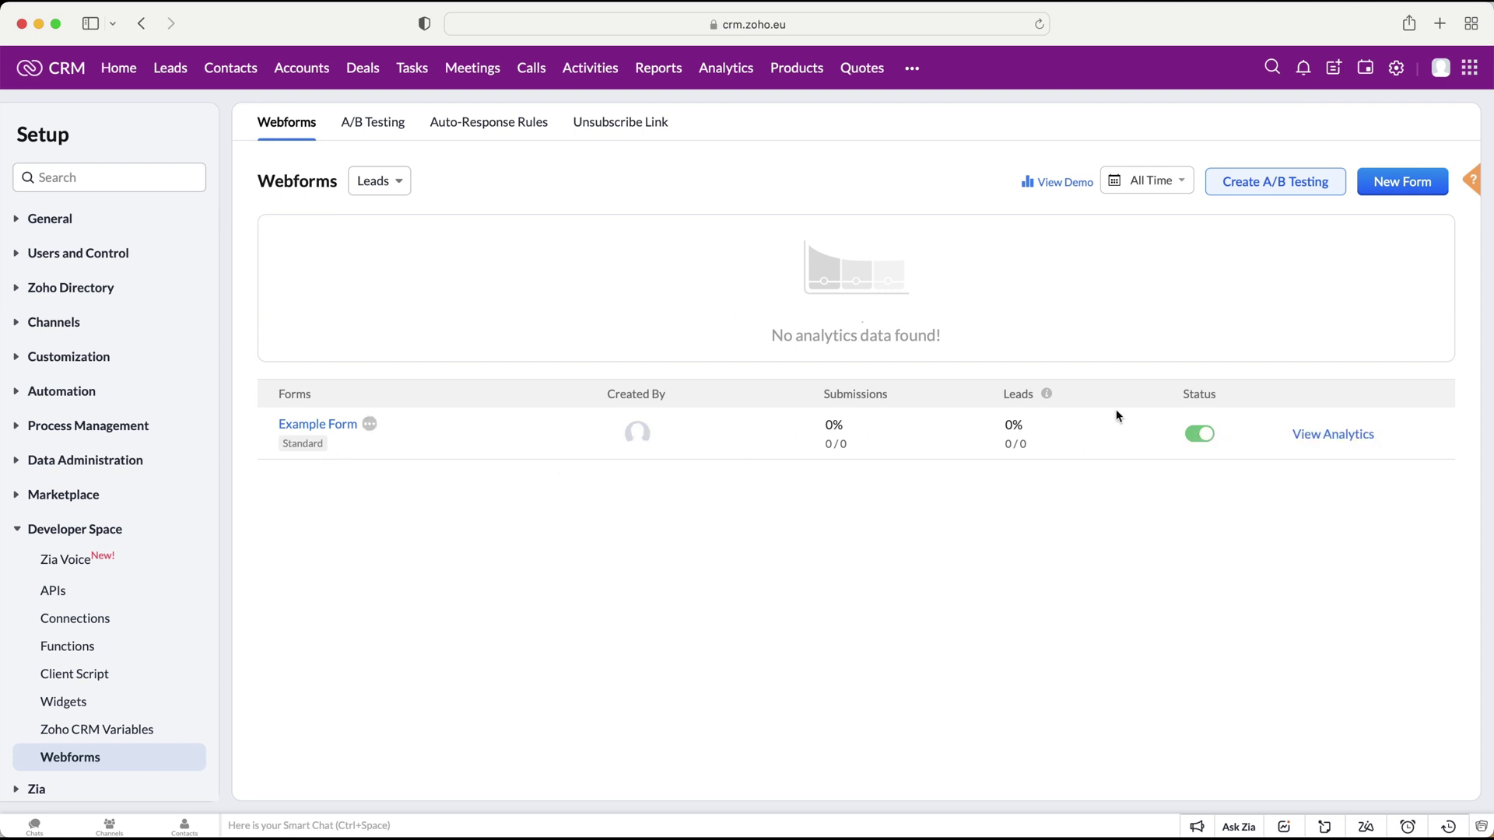
# Step: Open Example Form's analytics page and scroll through its statistics
pyautogui.click(1362, 434)
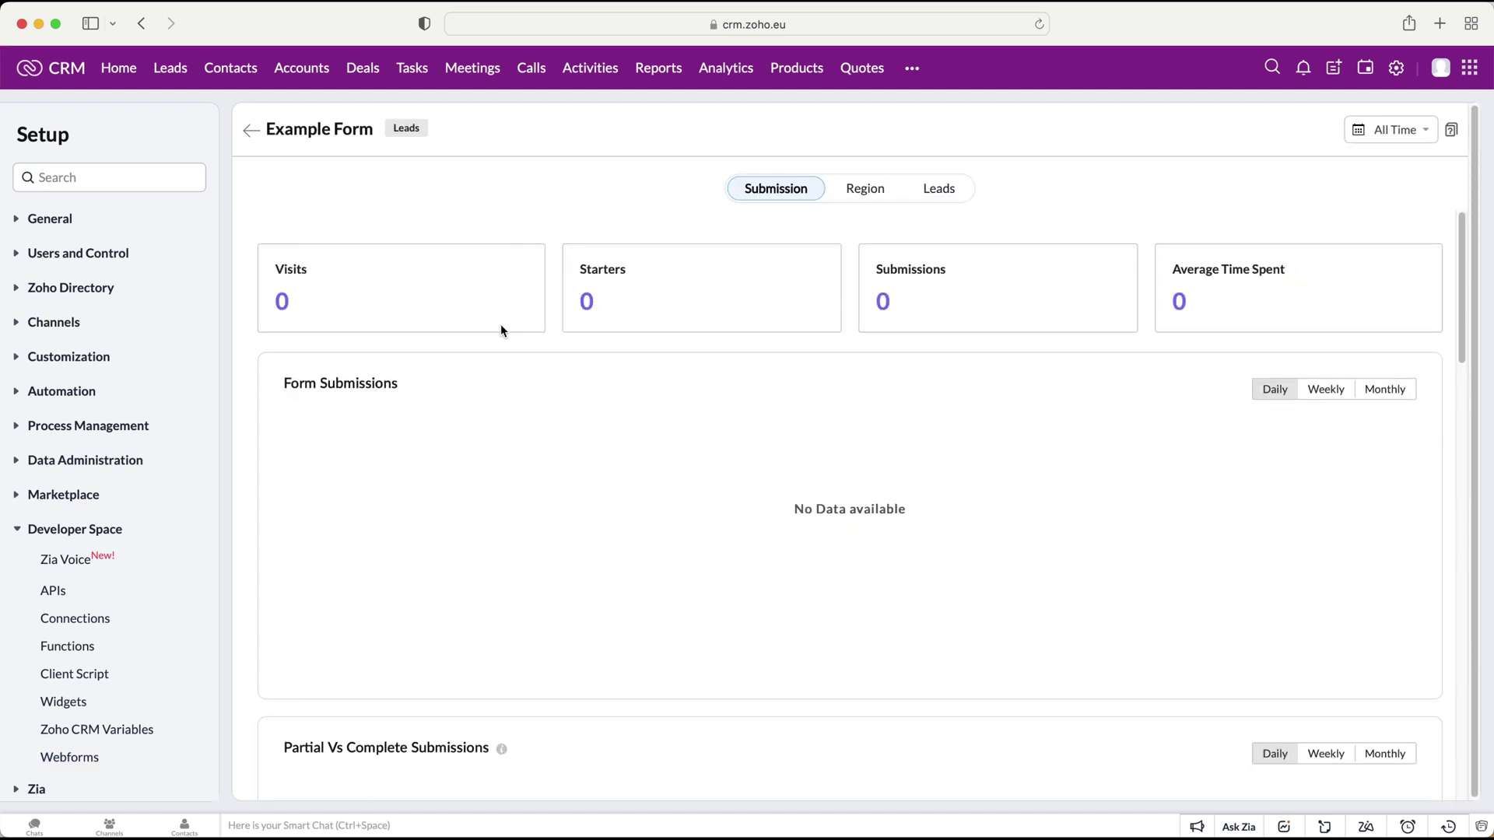
pyautogui.scroll(-5, 668, 366)
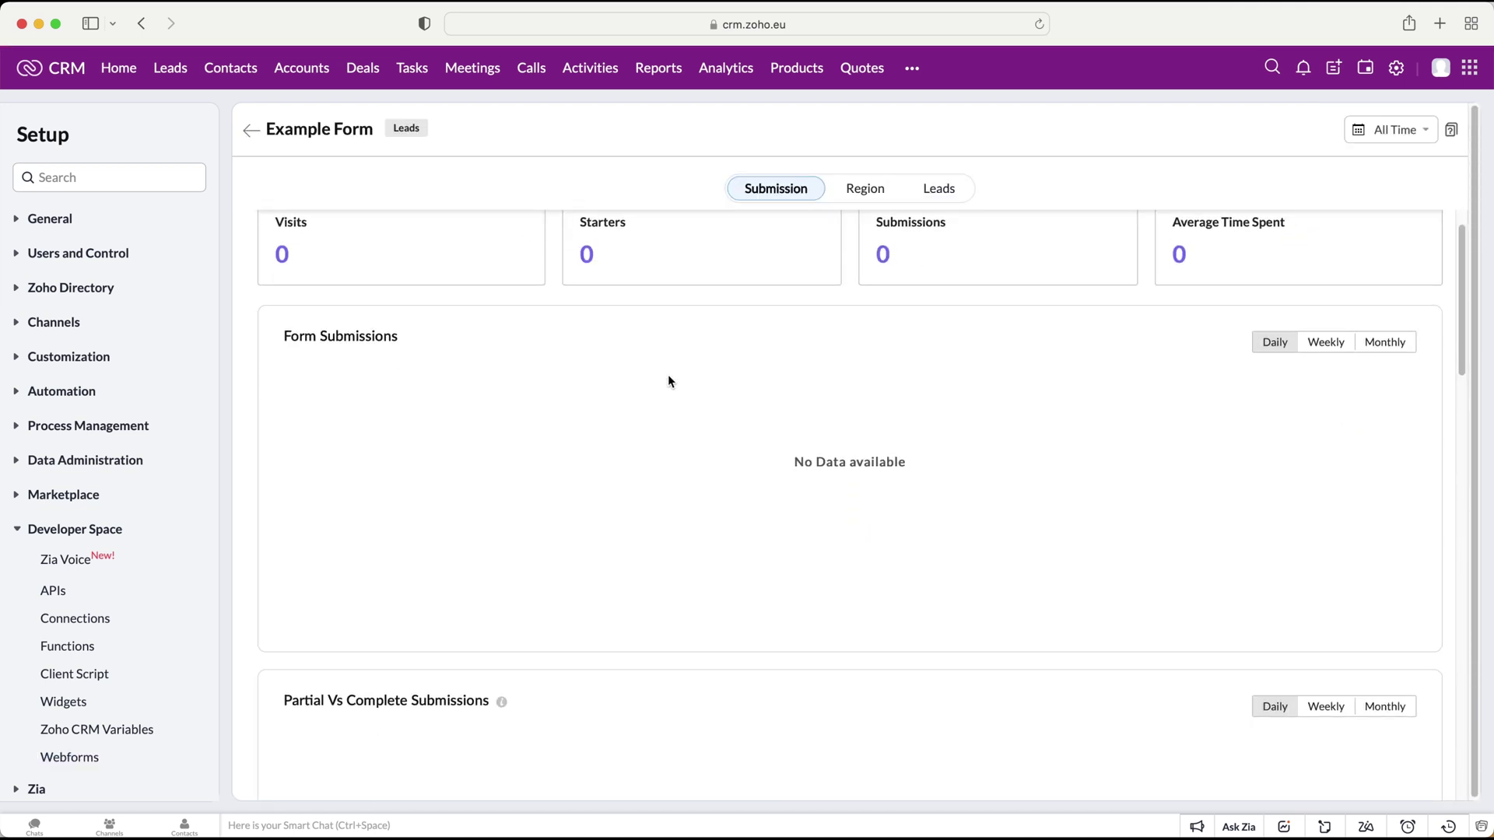
pyautogui.scroll(-3, 623, 559)
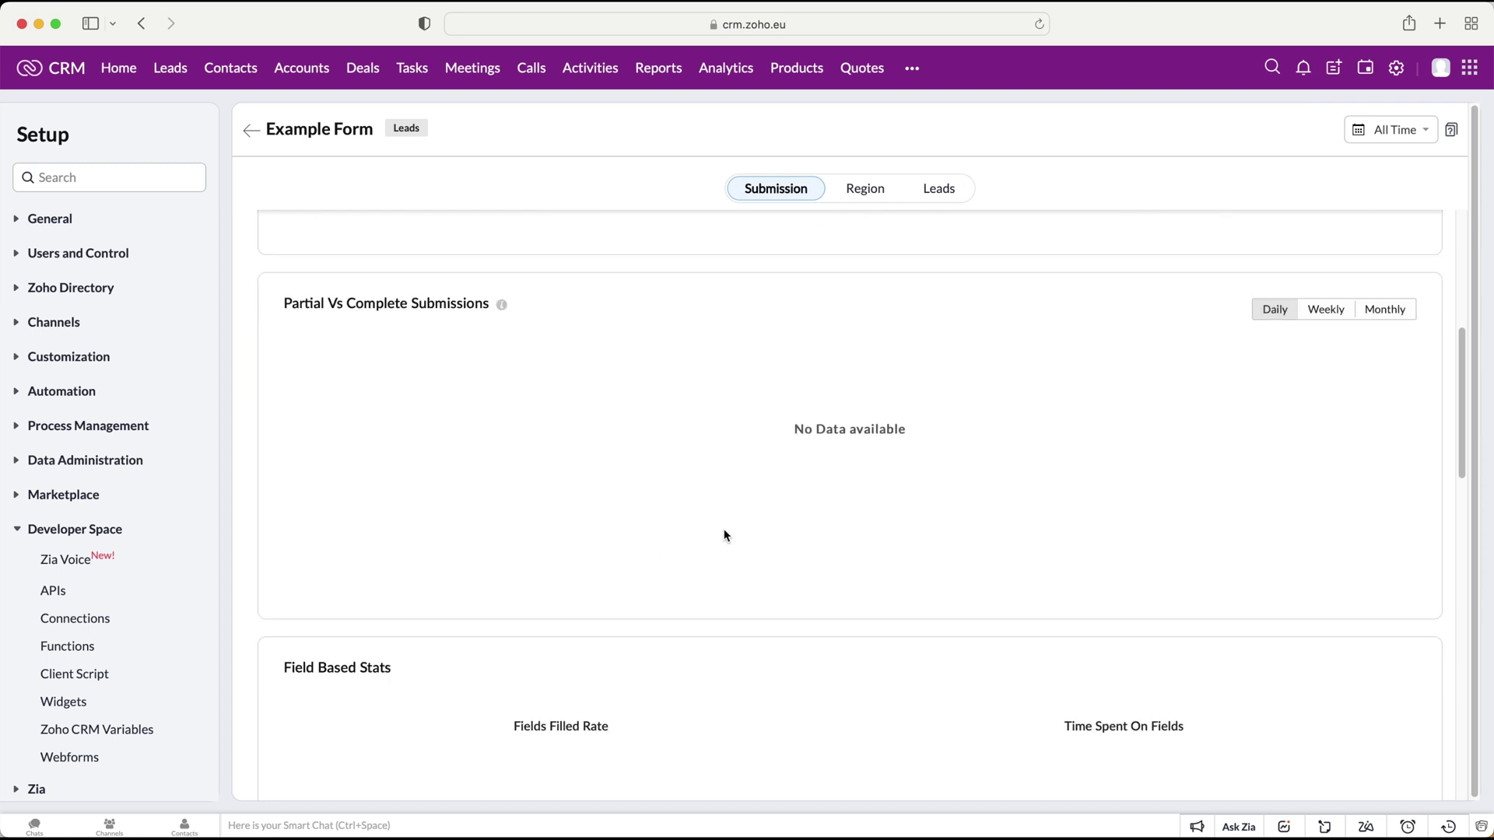
pyautogui.scroll(-3, 723, 534)
pyautogui.scroll(-10, 770, 547)
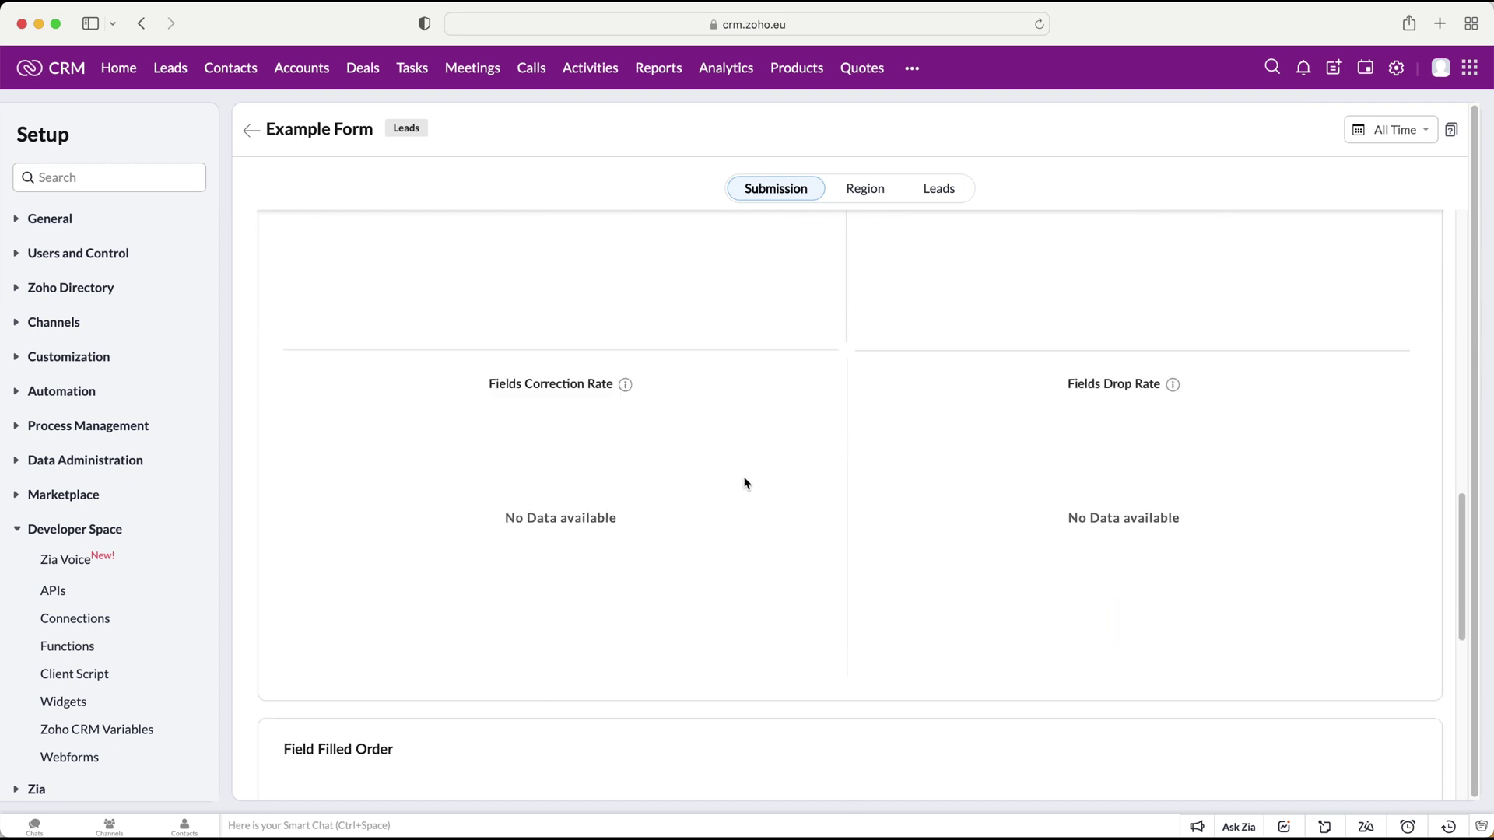
pyautogui.scroll(4, 859, 553)
pyautogui.scroll(15, 860, 553)
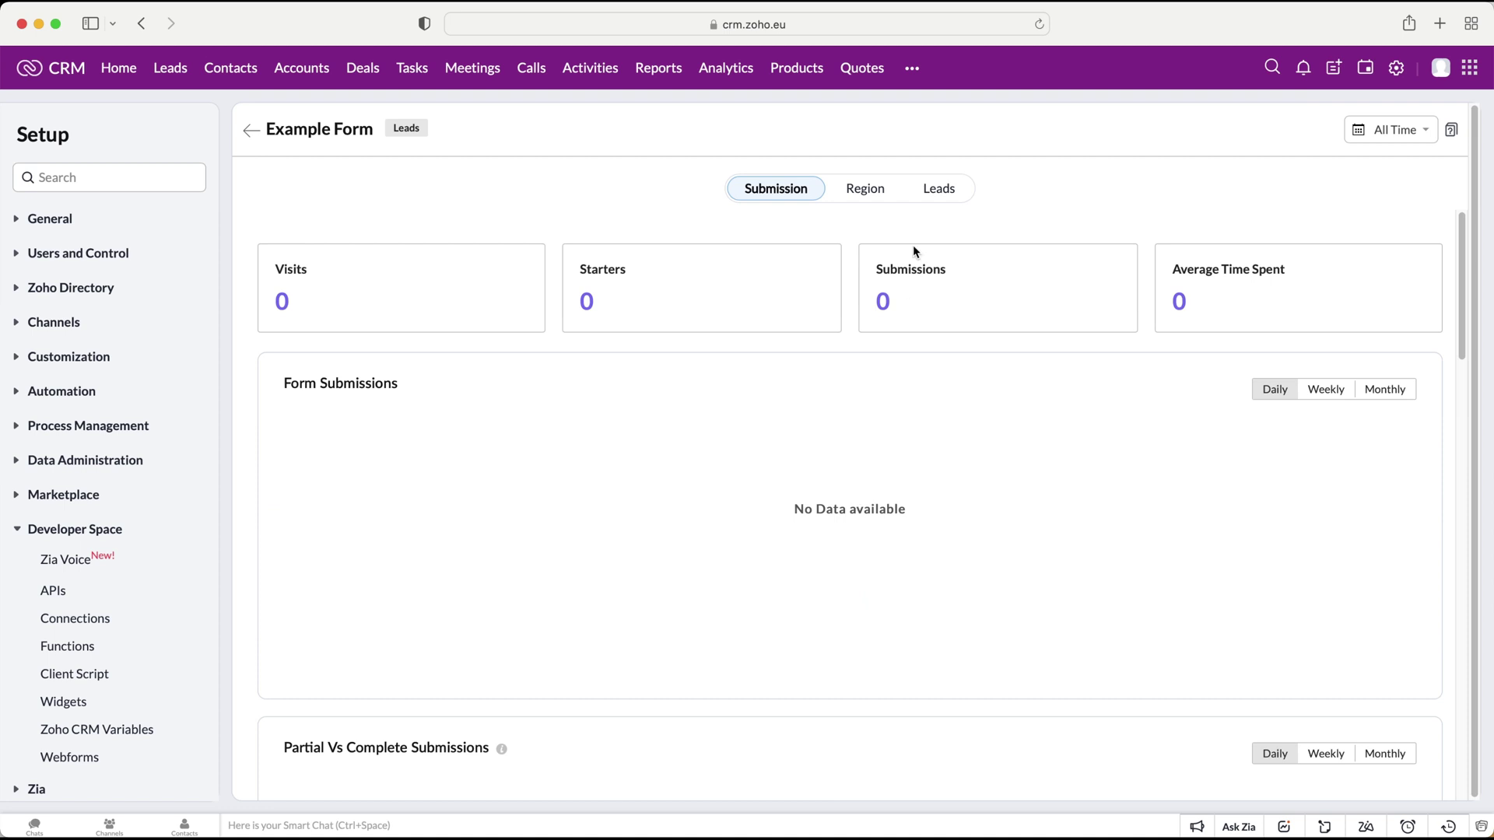
# Step: Switch between the Region, Leads and Submission statistics, ending on Leads
pyautogui.click(877, 191)
pyautogui.click(950, 192)
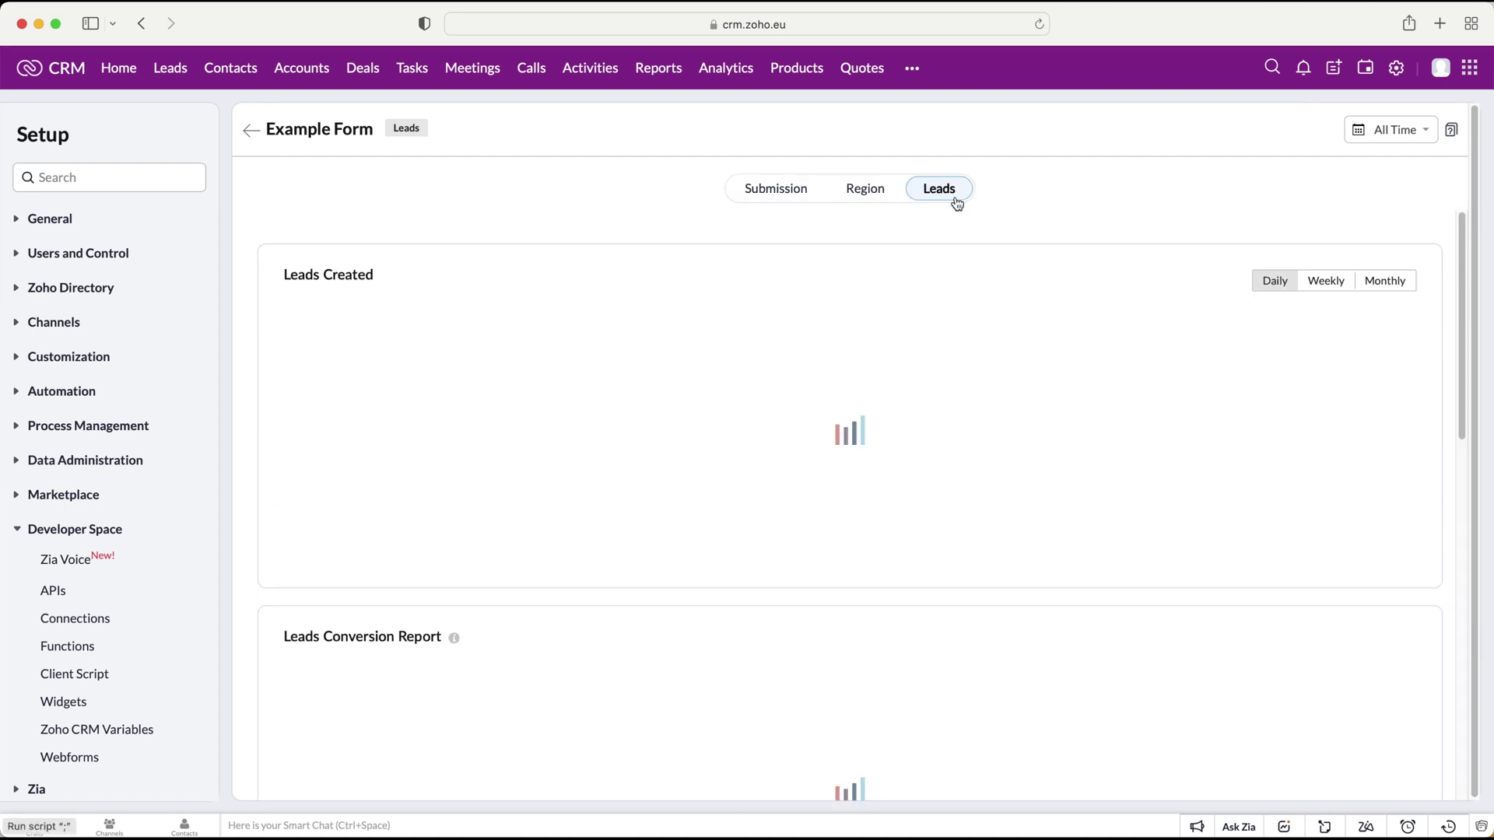
pyautogui.click(794, 195)
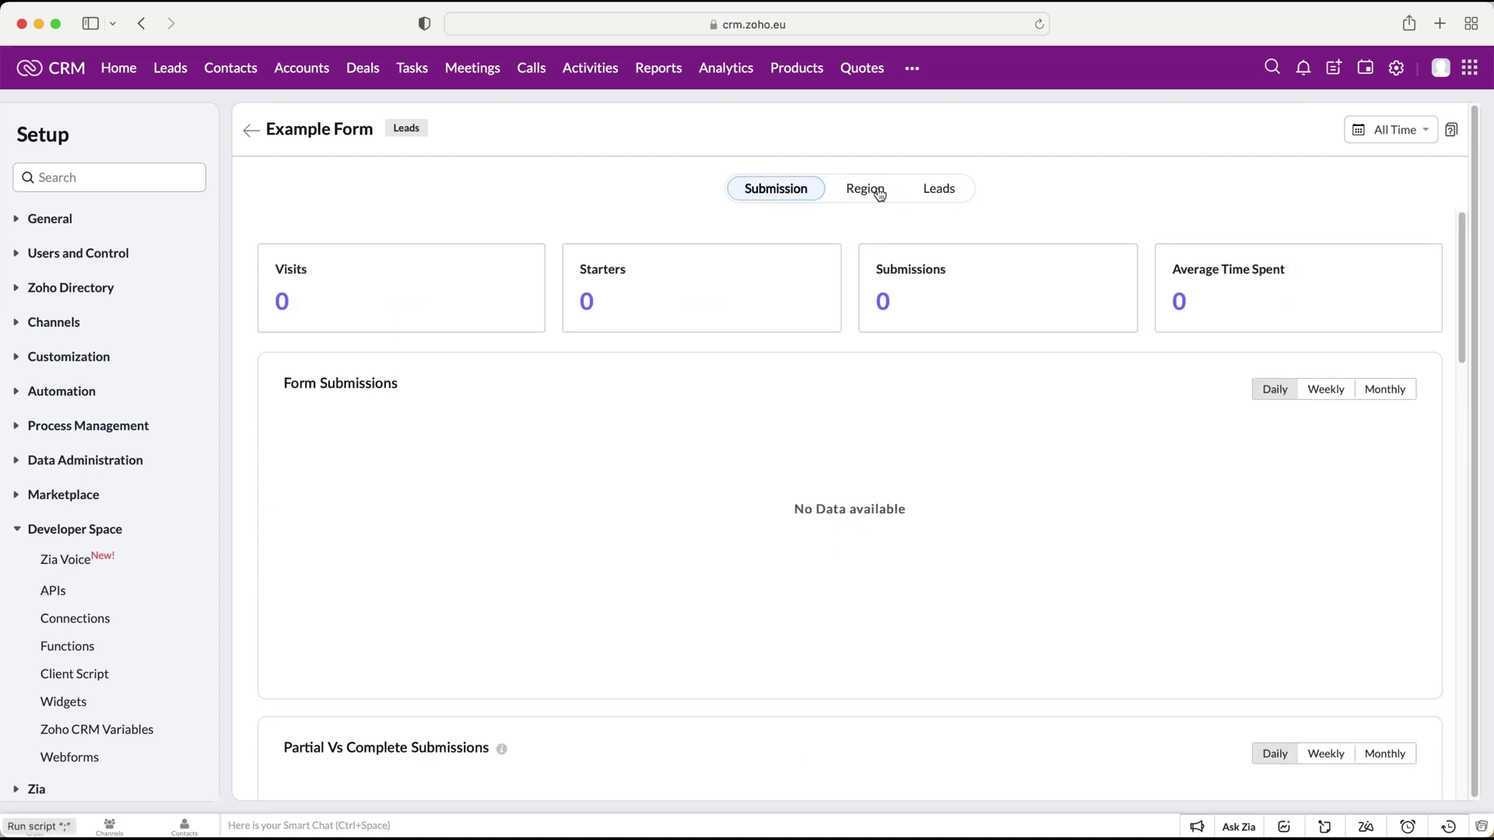
pyautogui.click(878, 193)
pyautogui.click(942, 194)
pyautogui.scroll(-5, 894, 324)
pyautogui.scroll(5, 892, 324)
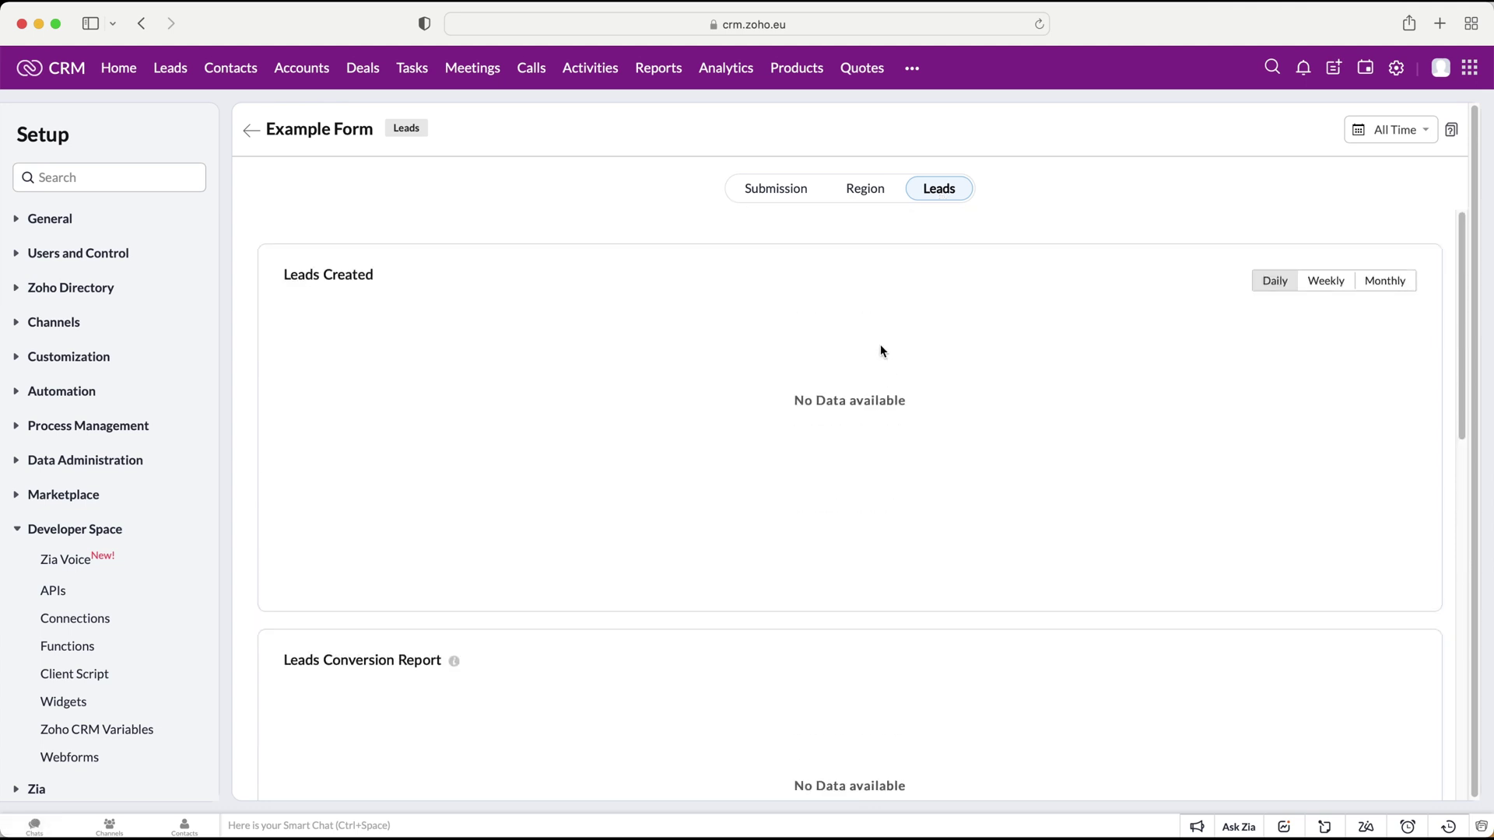
# Step: Return from Example Form's analytics to the Leads Webforms list
pyautogui.click(252, 132)
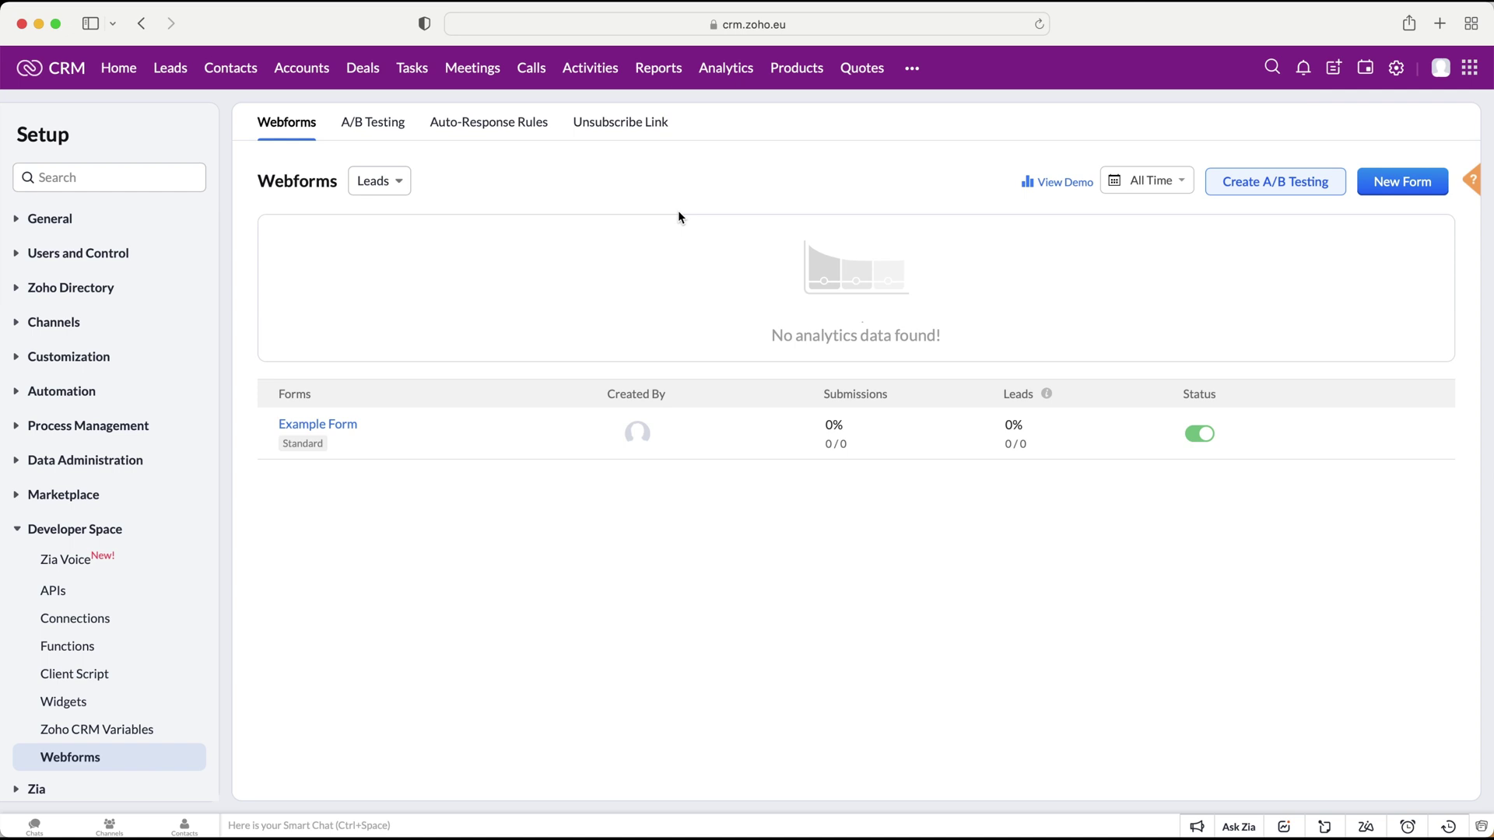
pyautogui.moveTo(372, 433)
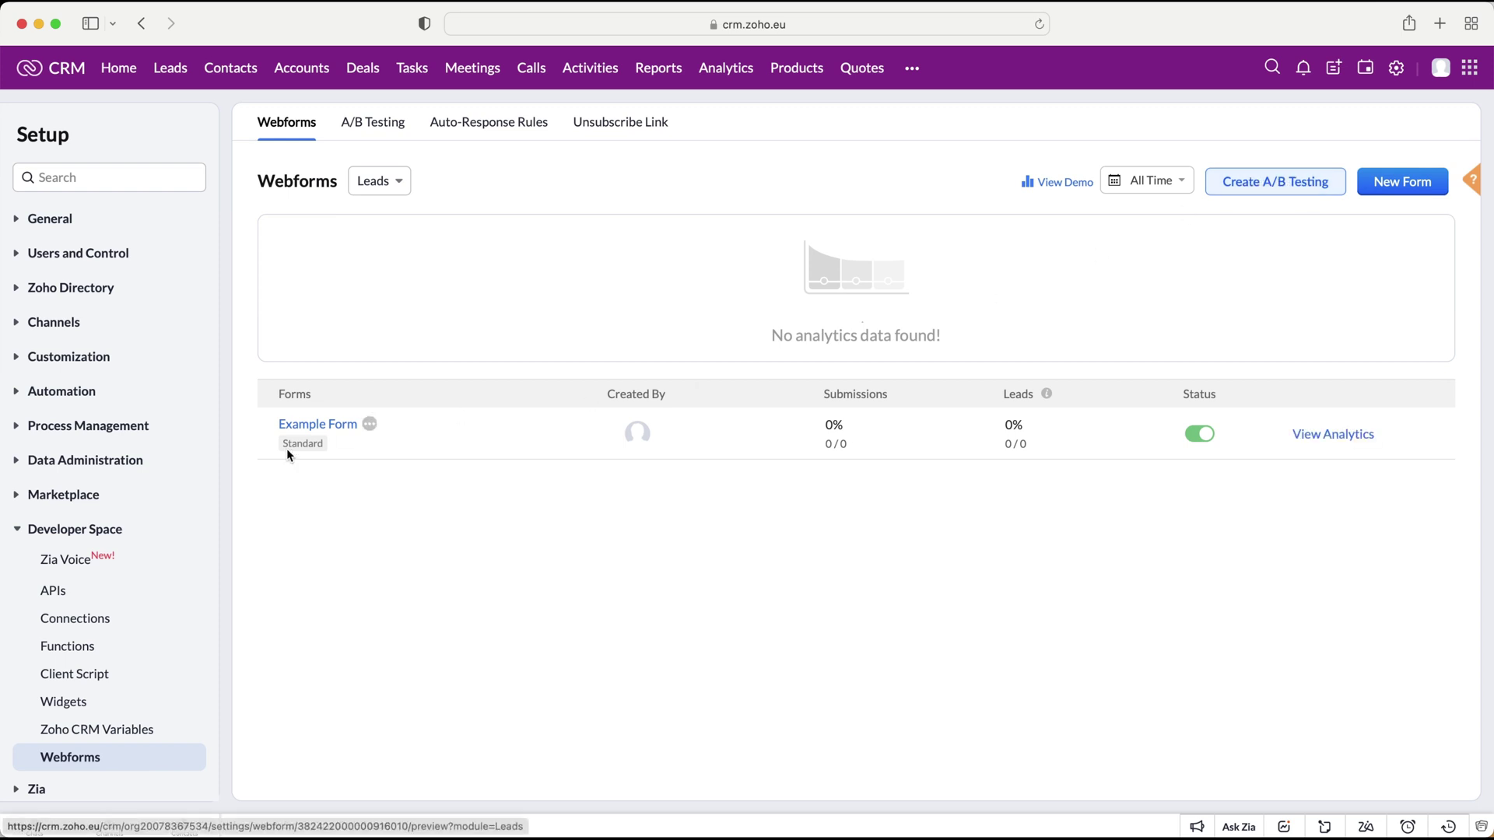
# Step: Create the A/B test 'Example Form B' from Example Form, keeping the variant unchanged
pyautogui.click(369, 425)
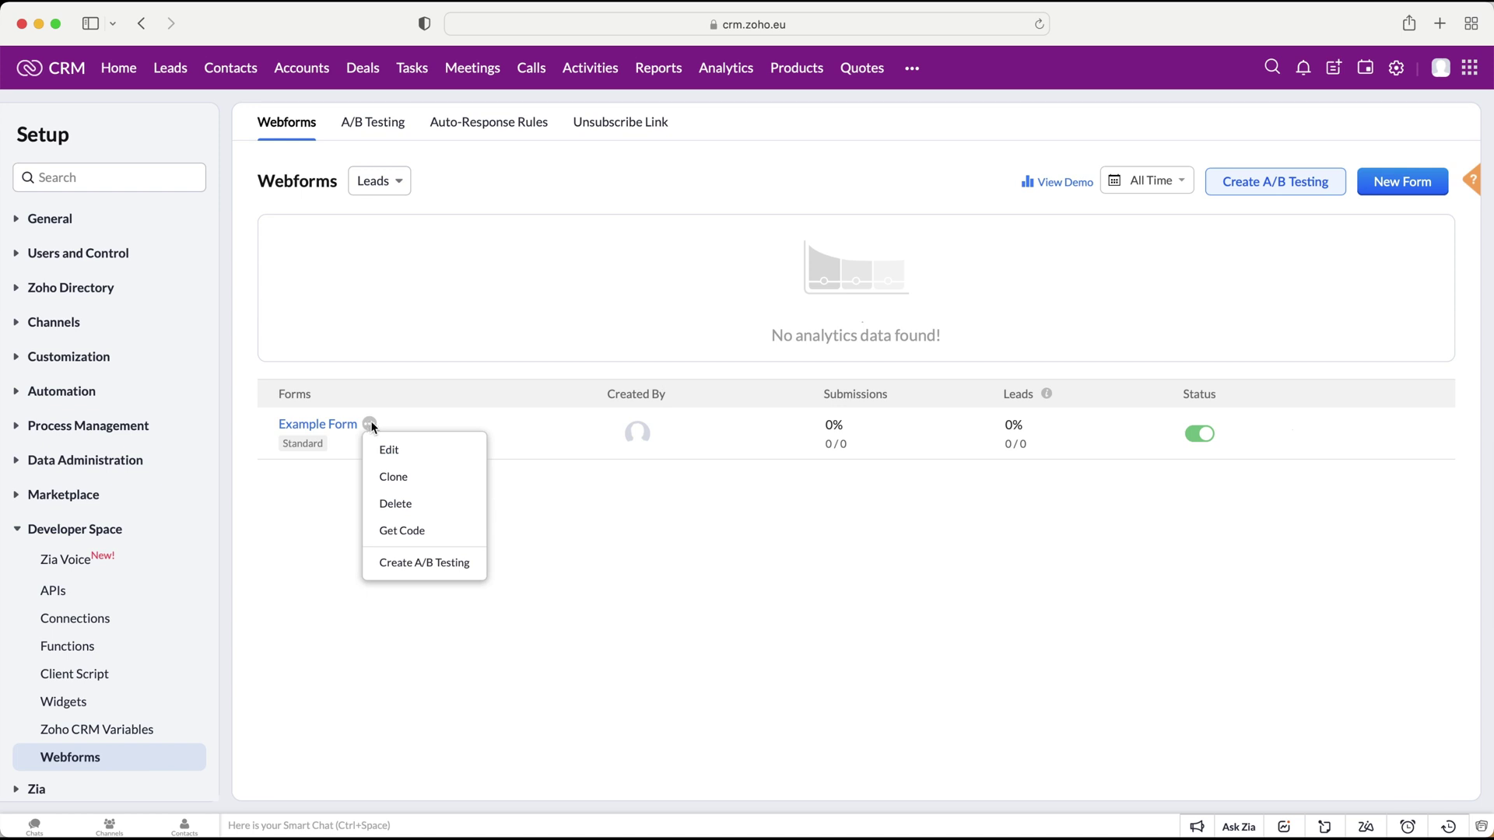
pyautogui.click(417, 567)
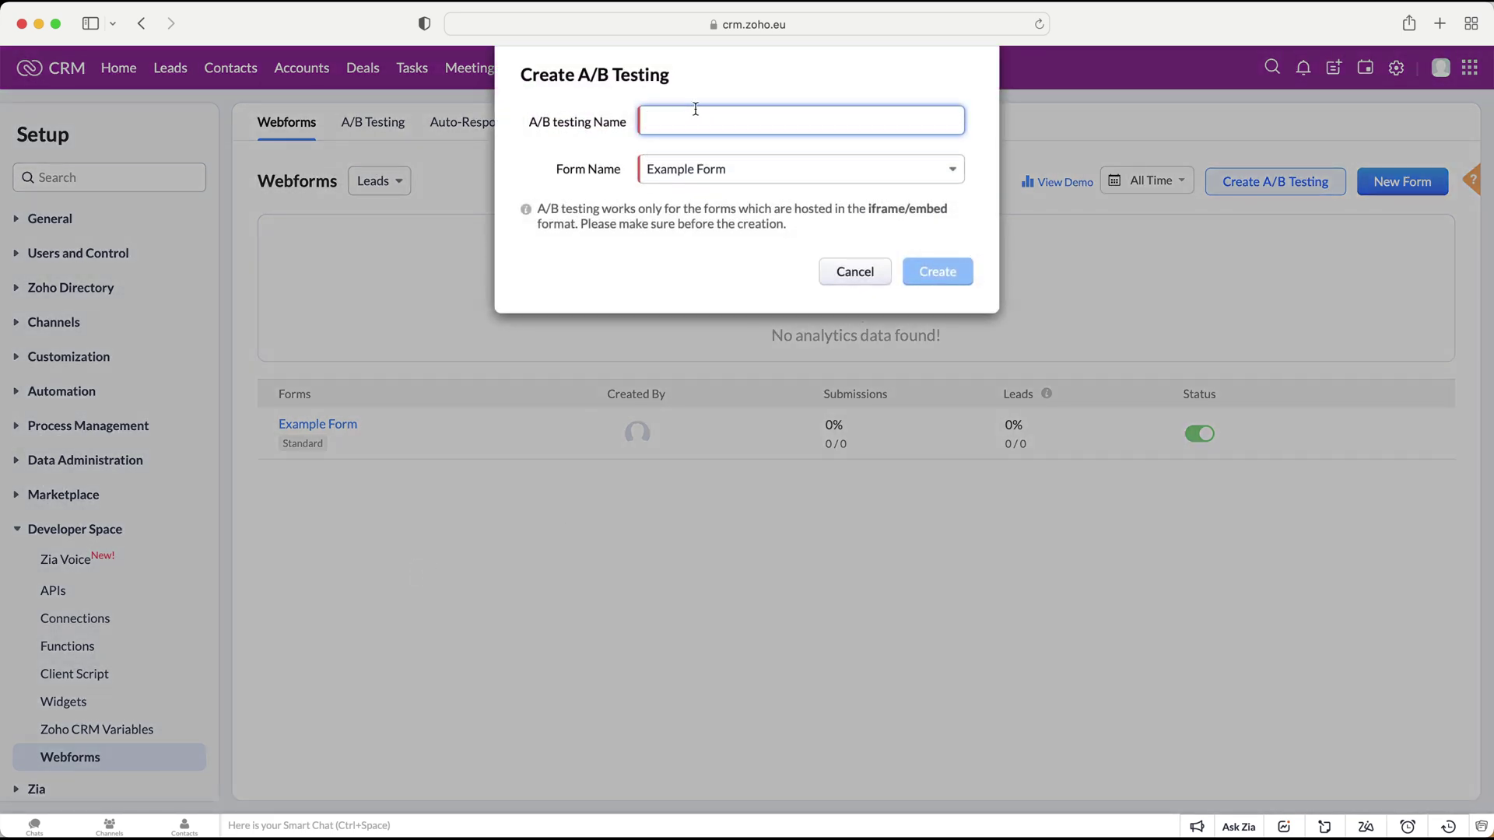
pyautogui.write('Example Form B')
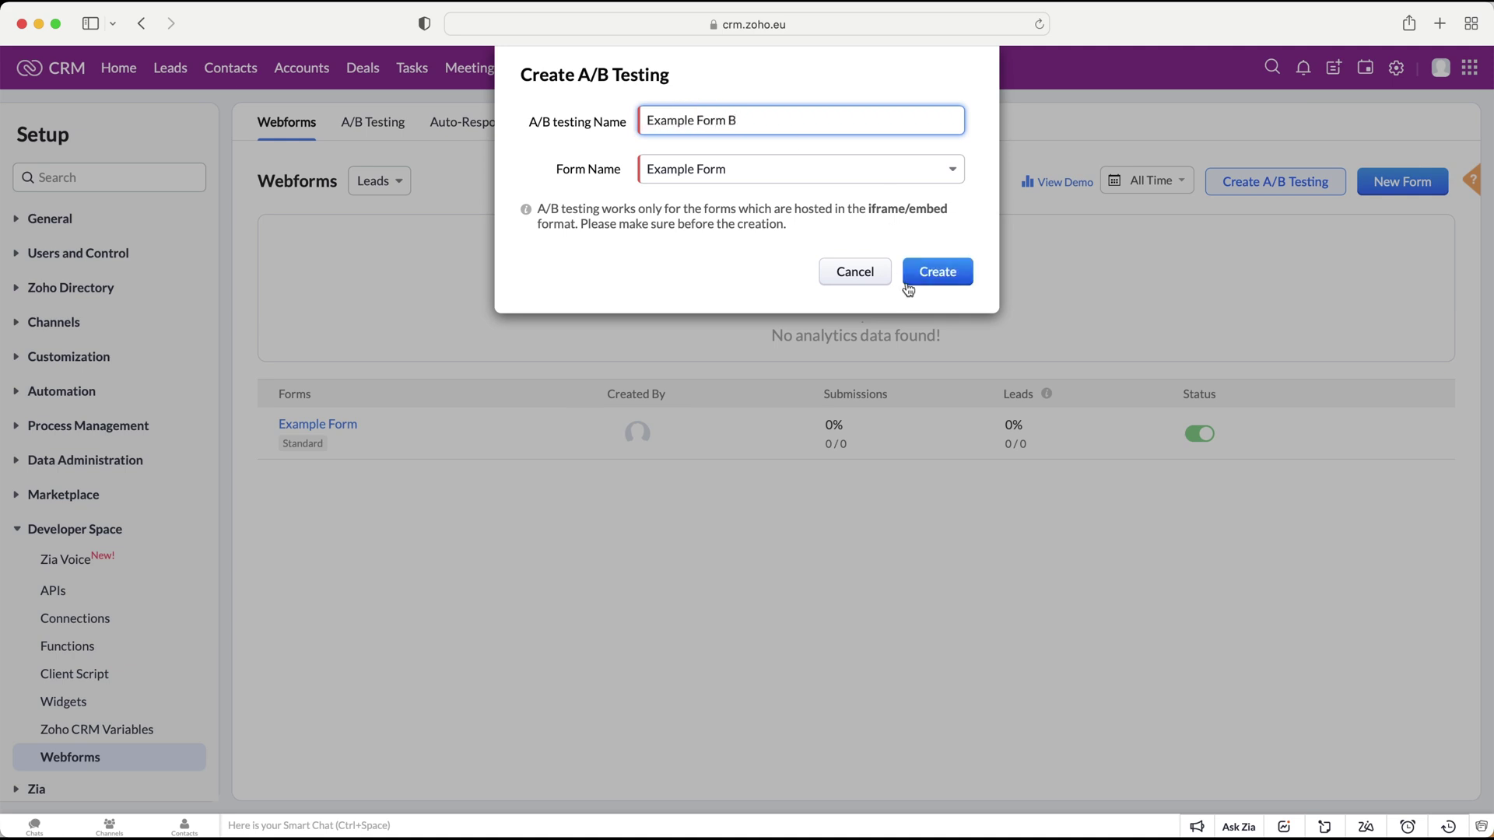
pyautogui.click(922, 278)
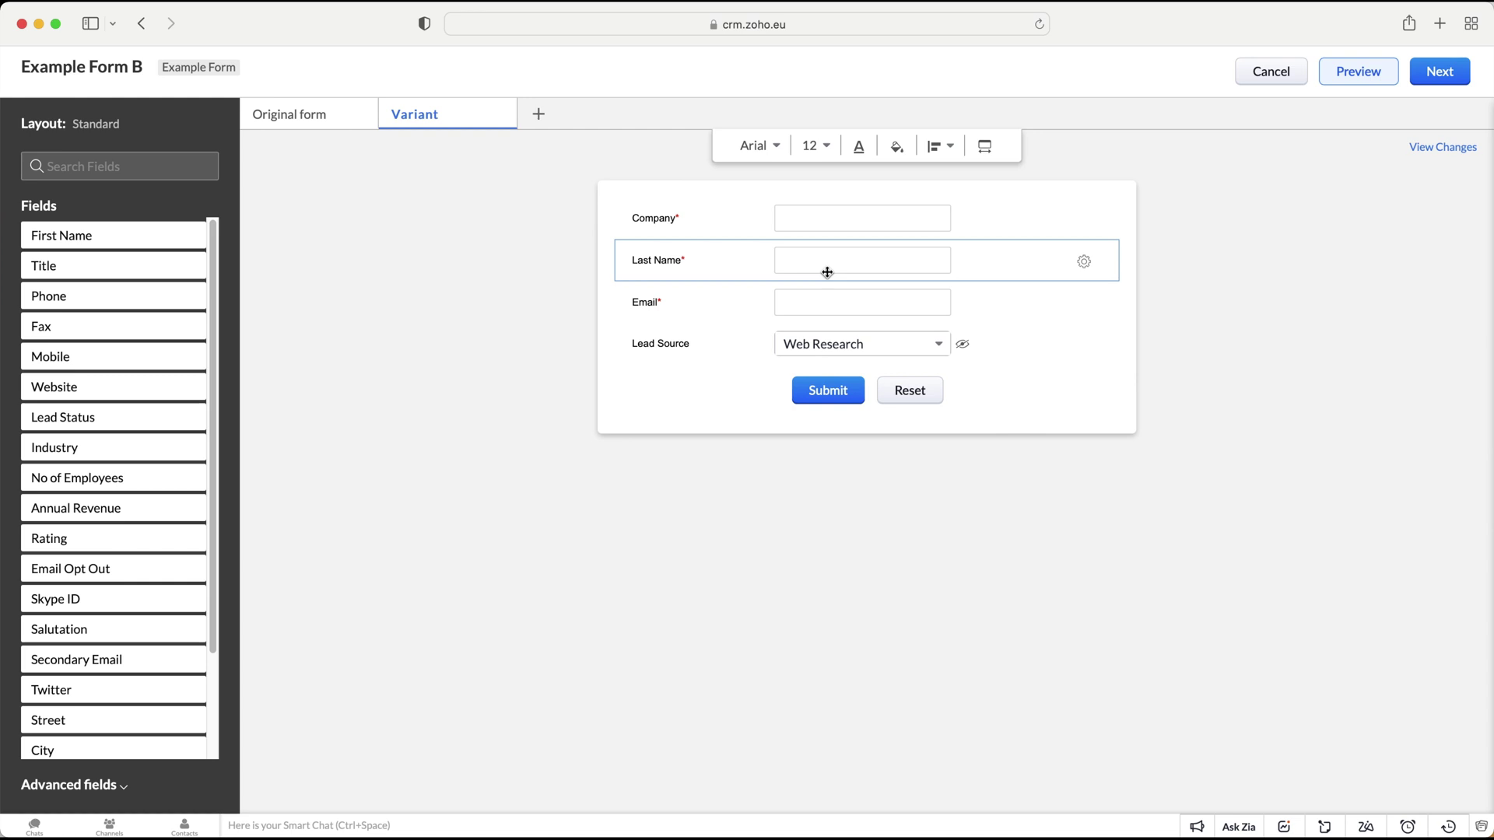
pyautogui.click(1429, 78)
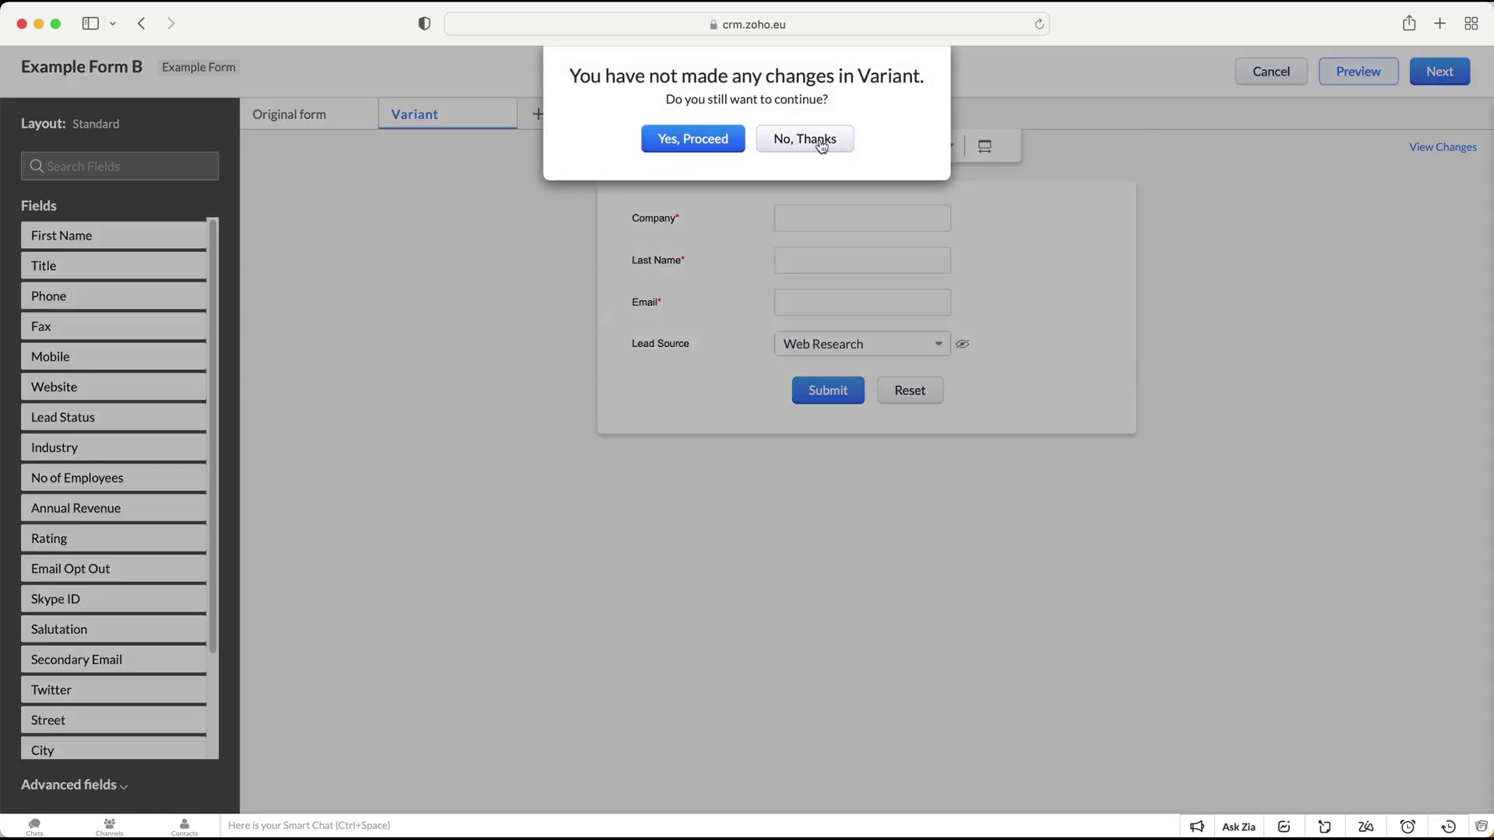
pyautogui.click(716, 146)
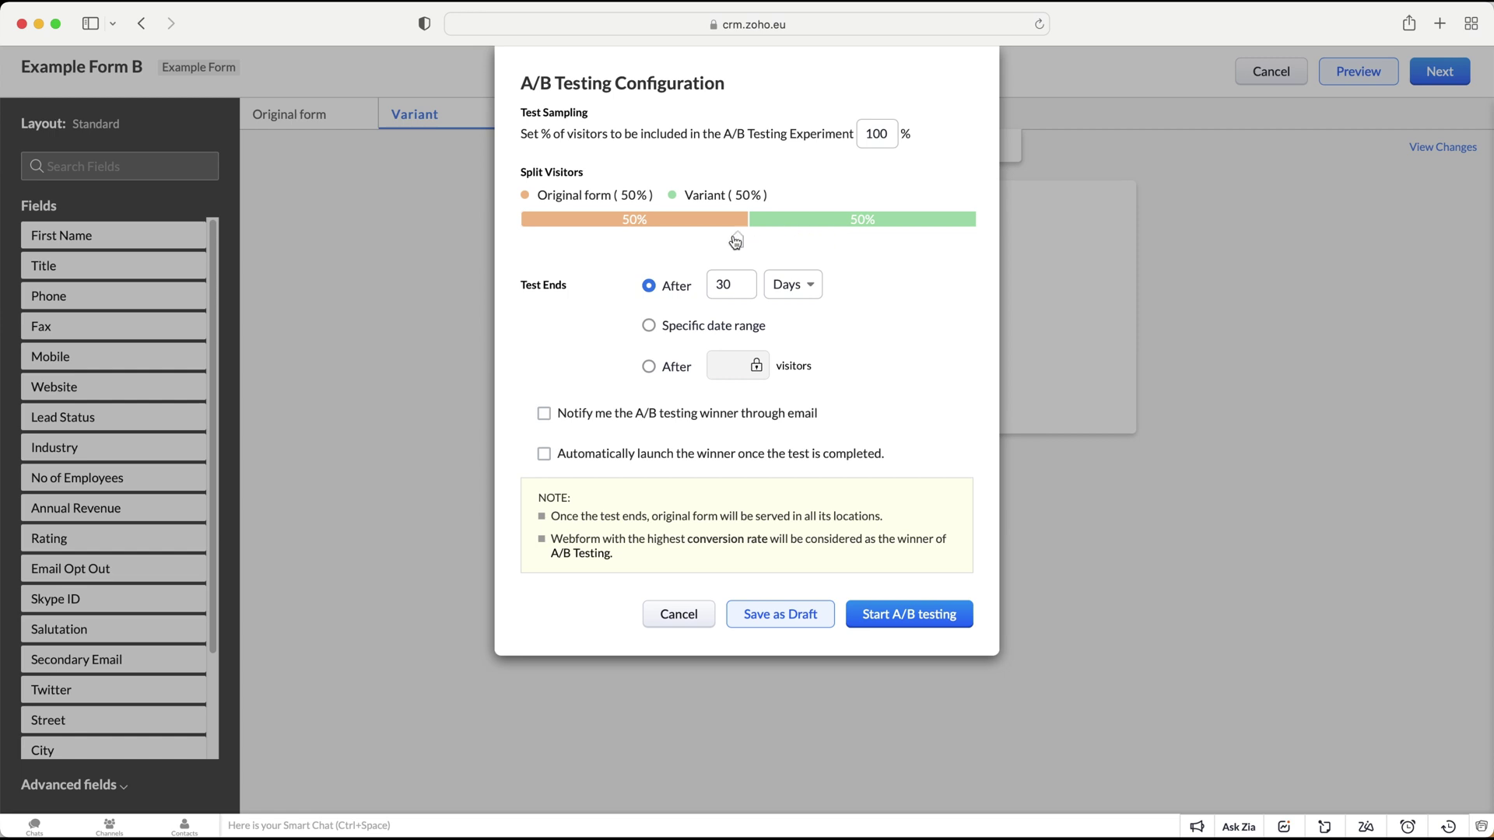
# Step: Clear the 30-day duration, keep the test ending by days, and enable emailing the winner
pyautogui.moveTo(748, 245)
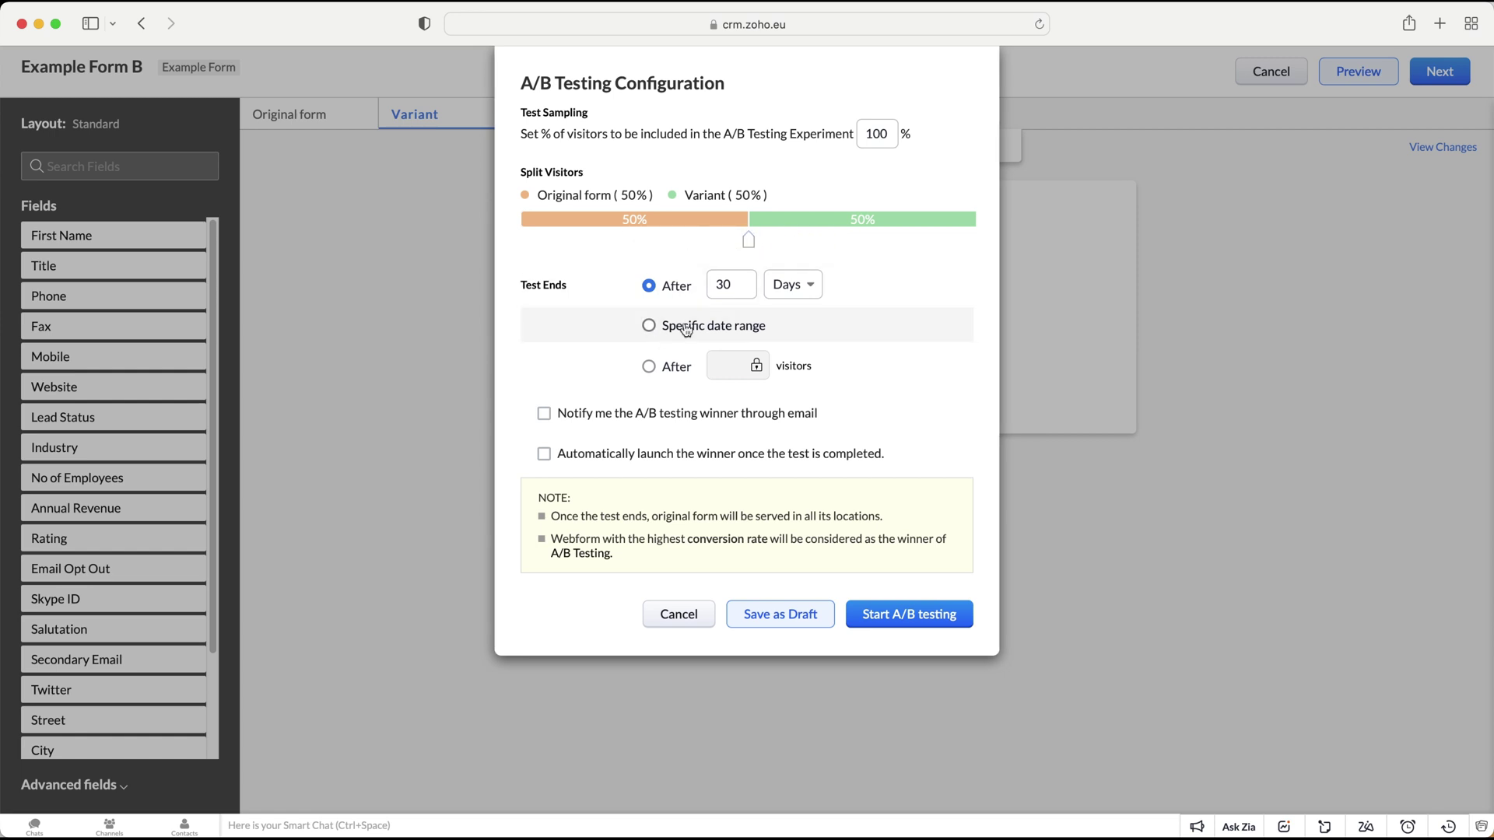
pyautogui.click(732, 285)
pyautogui.press('BackSpace')
pyautogui.press('BackSpace')
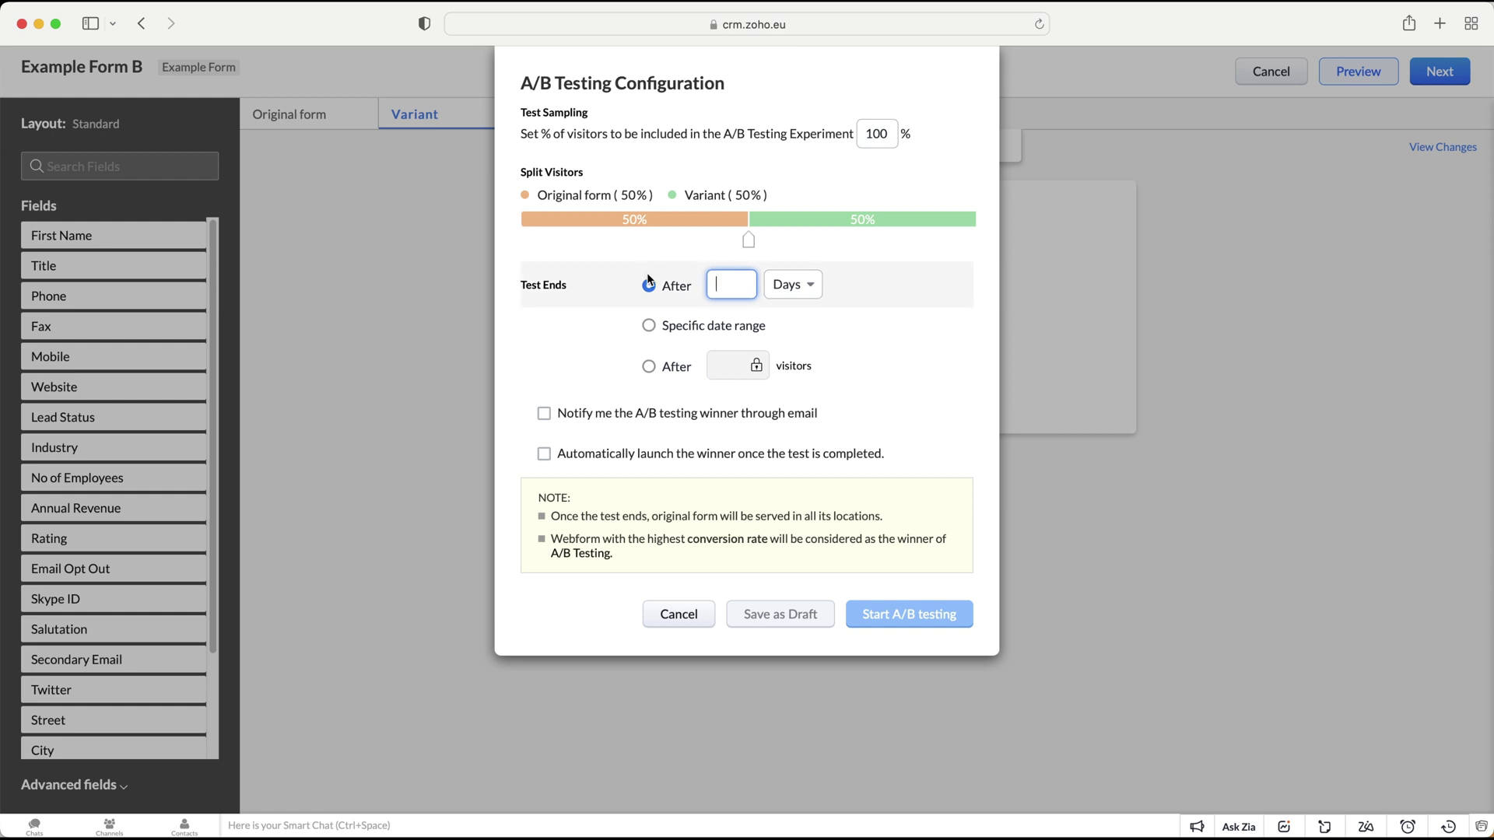
pyautogui.click(791, 285)
pyautogui.click(724, 257)
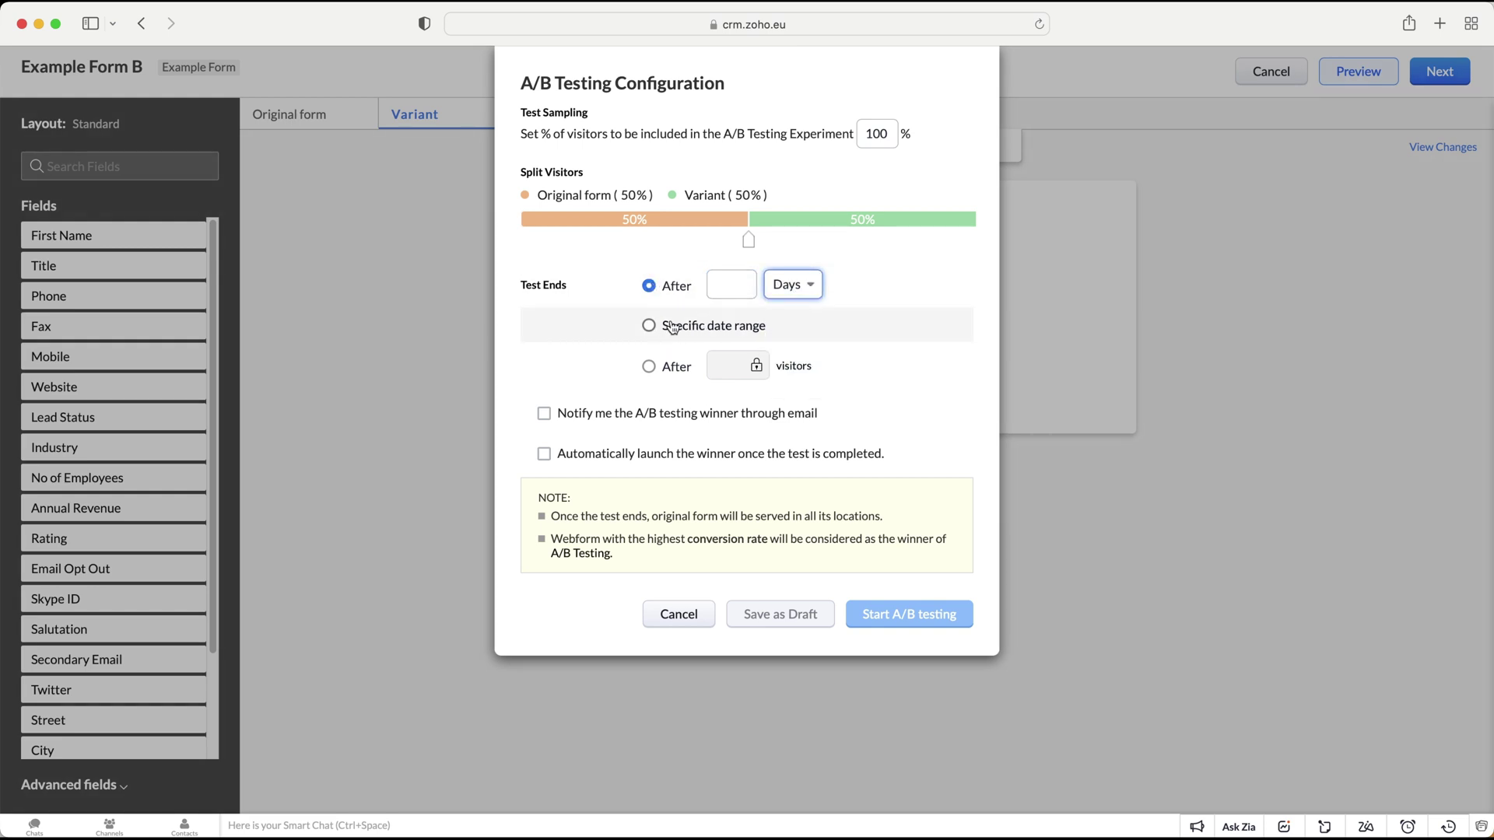
pyautogui.click(666, 376)
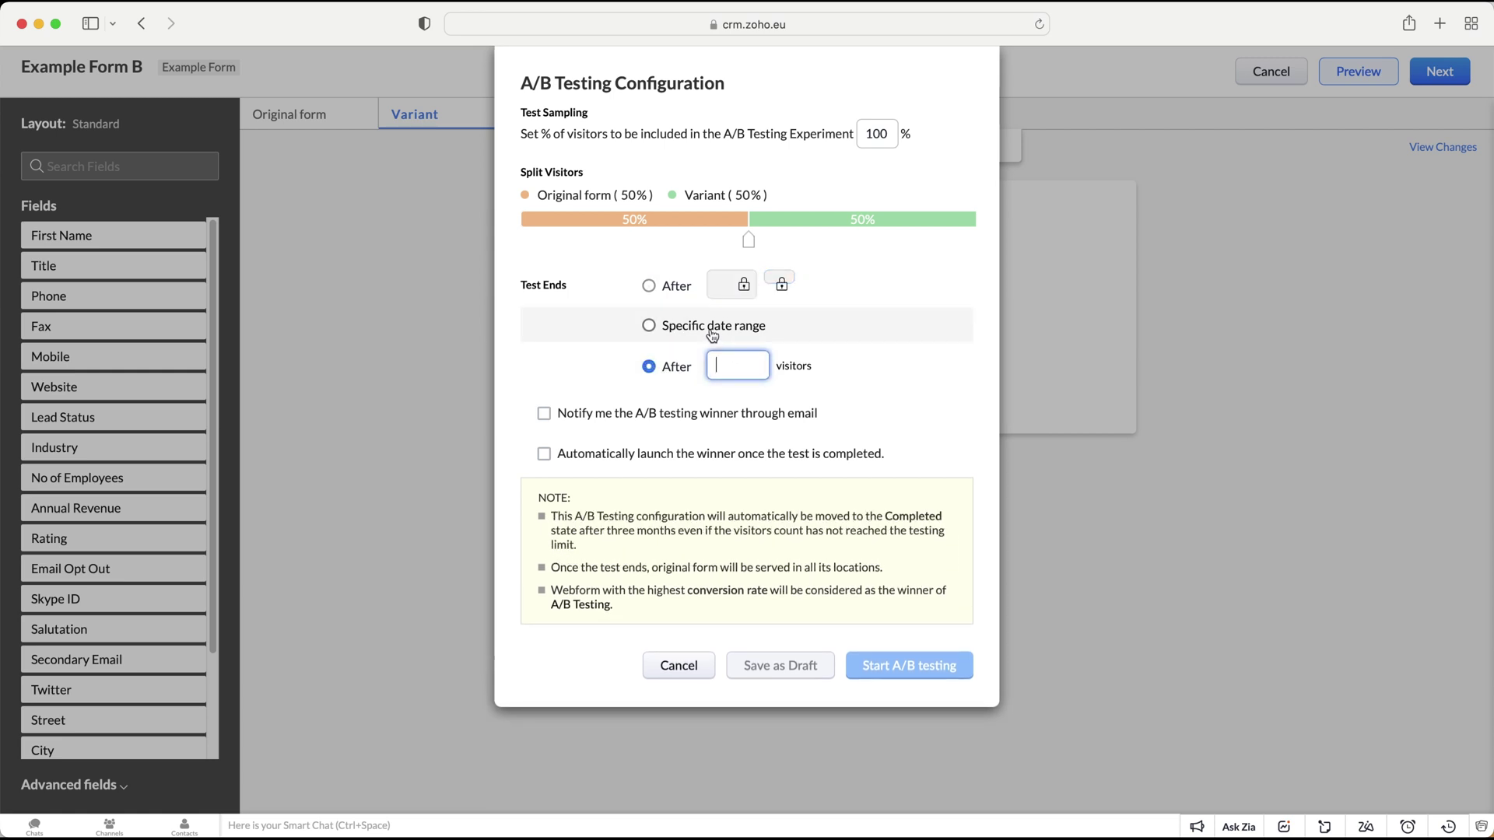
pyautogui.click(668, 290)
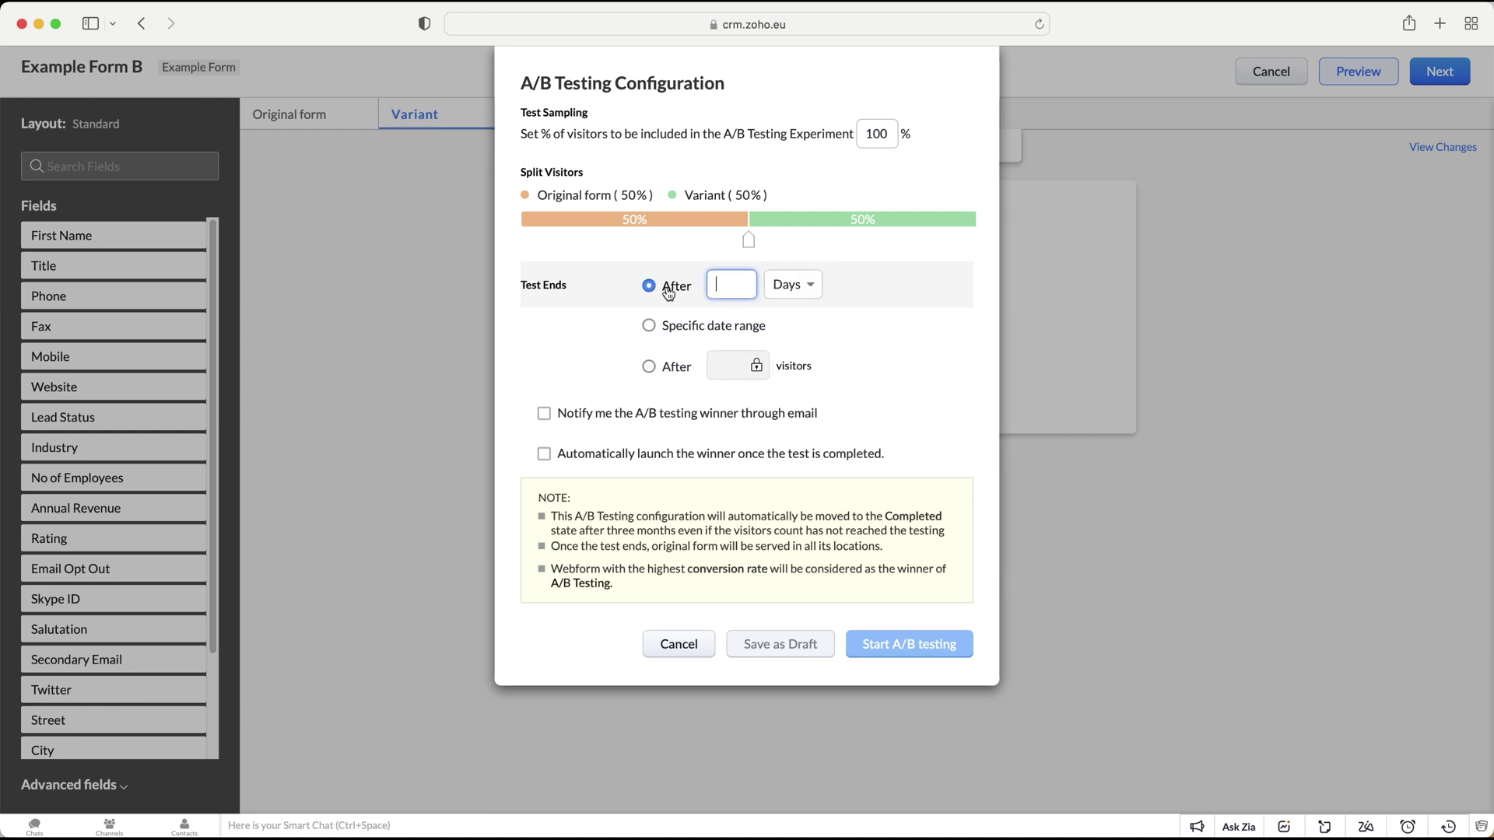
pyautogui.click(623, 419)
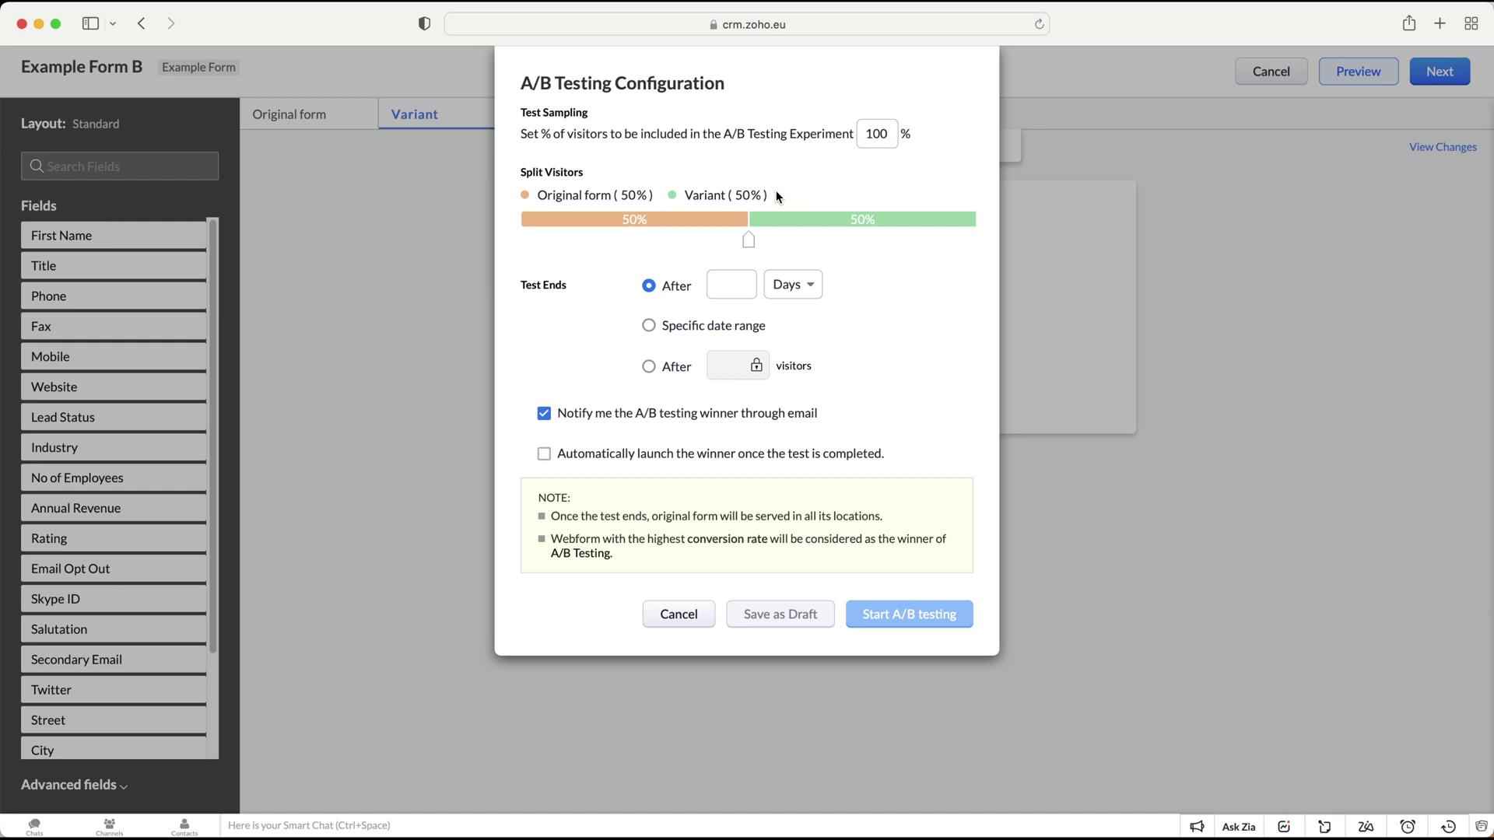
pyautogui.click(739, 273)
# Step: Set the duration to 5 days, start the Example Form B test, and review its results
pyautogui.write('5')
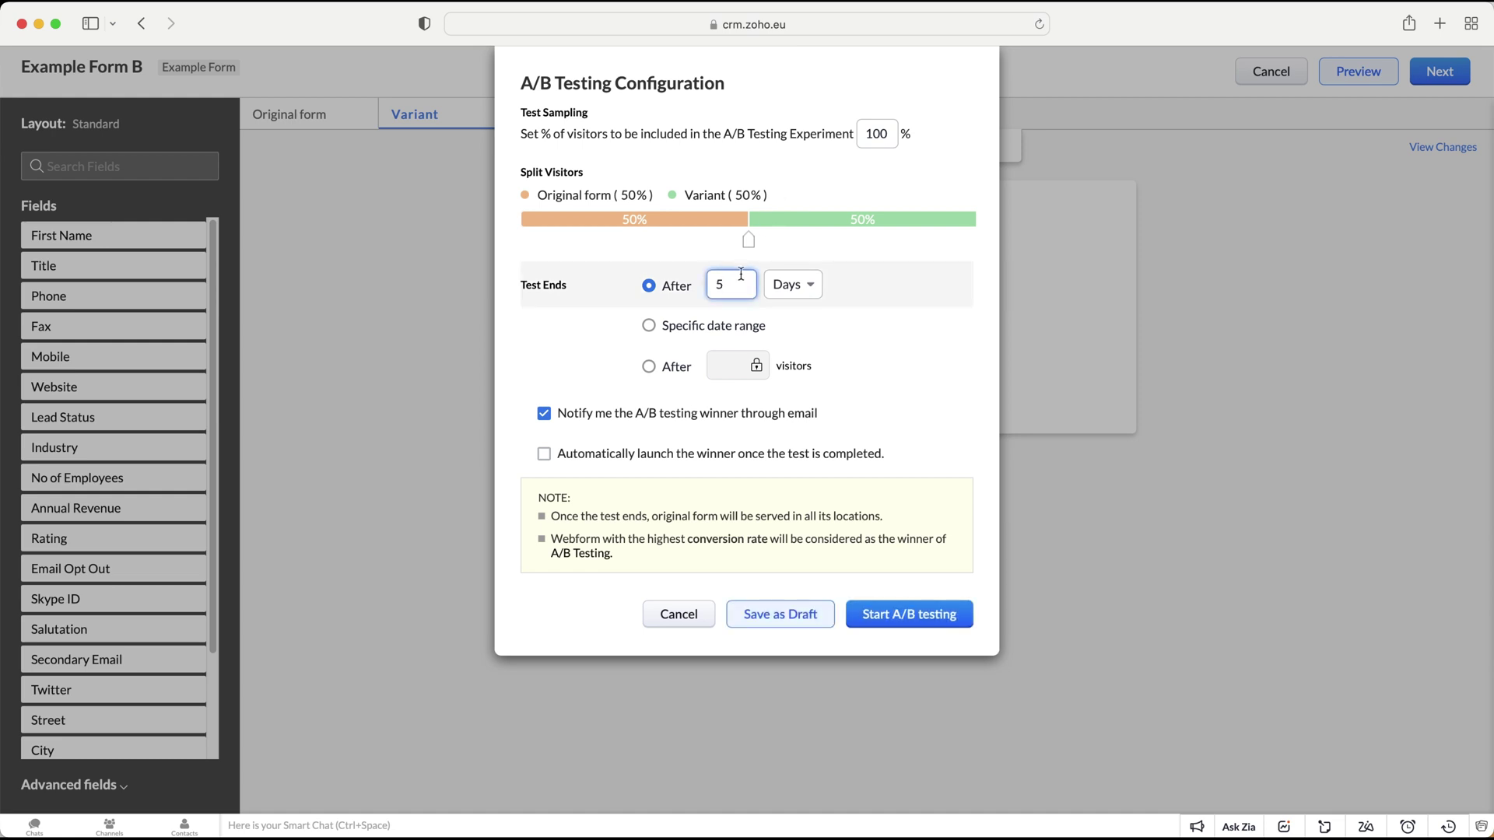
pyautogui.click(936, 615)
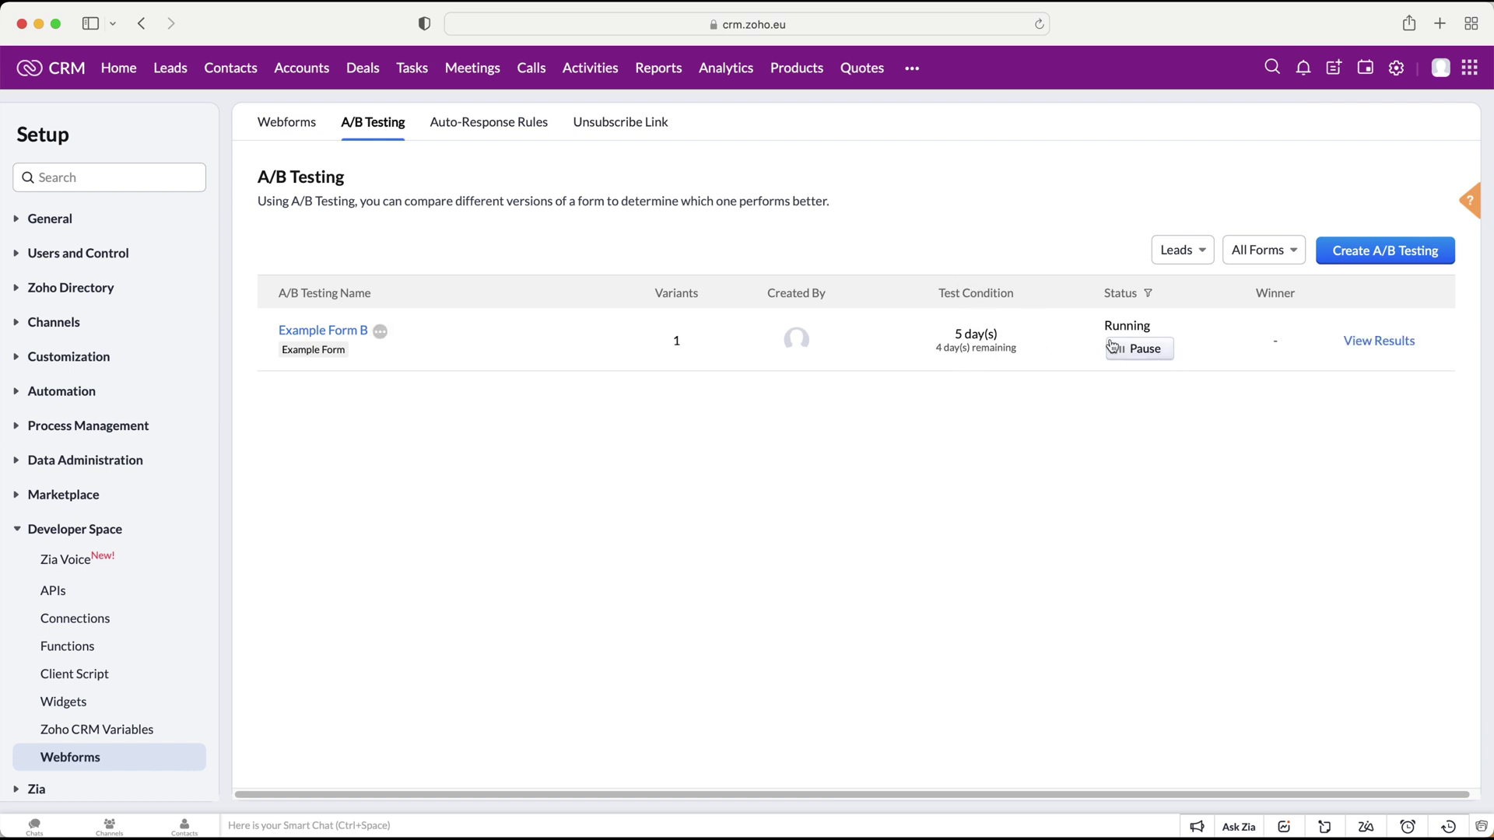
pyautogui.click(1372, 342)
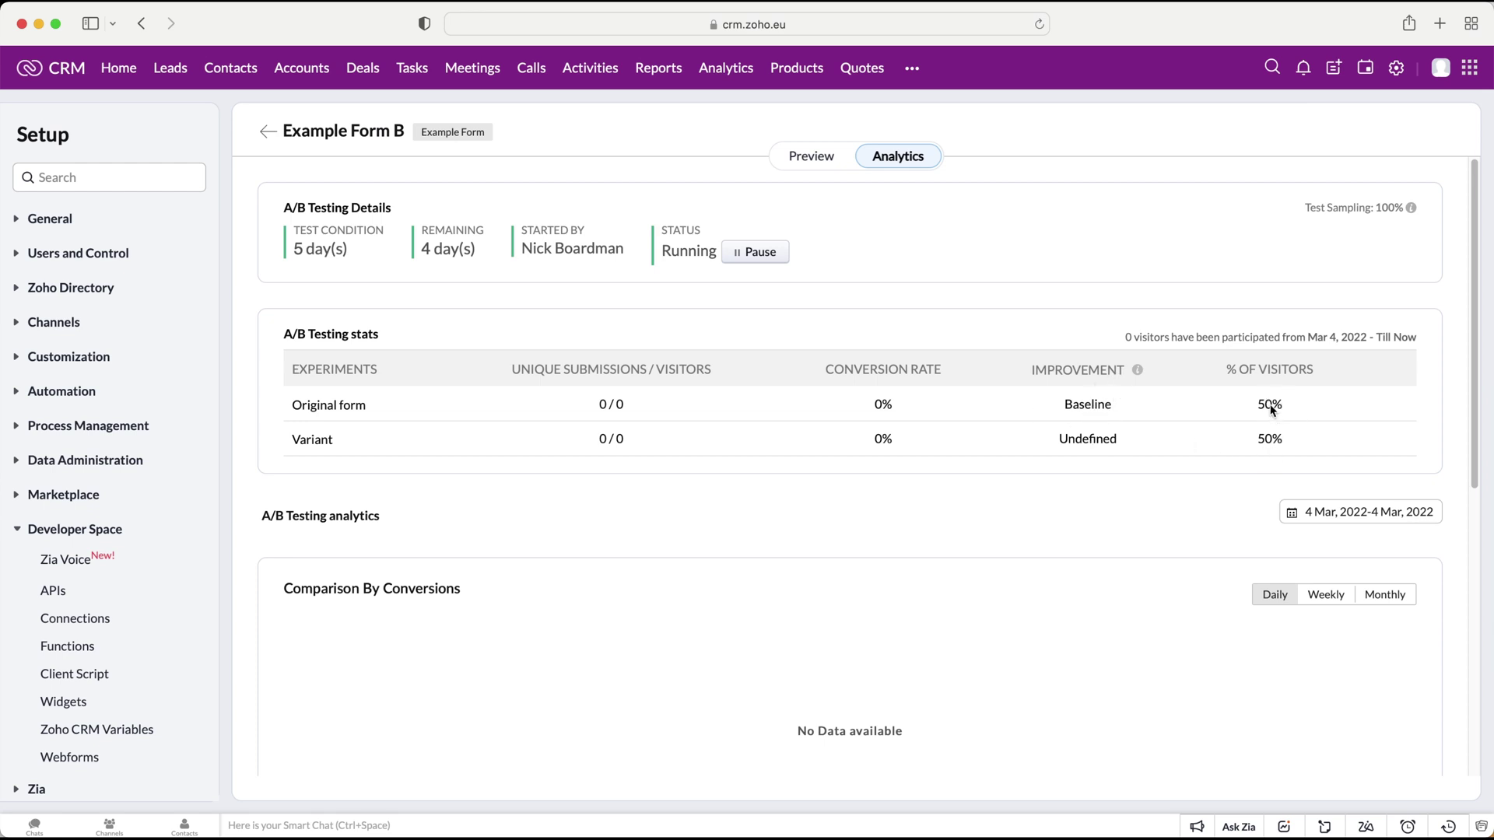
pyautogui.scroll(-7, 1095, 464)
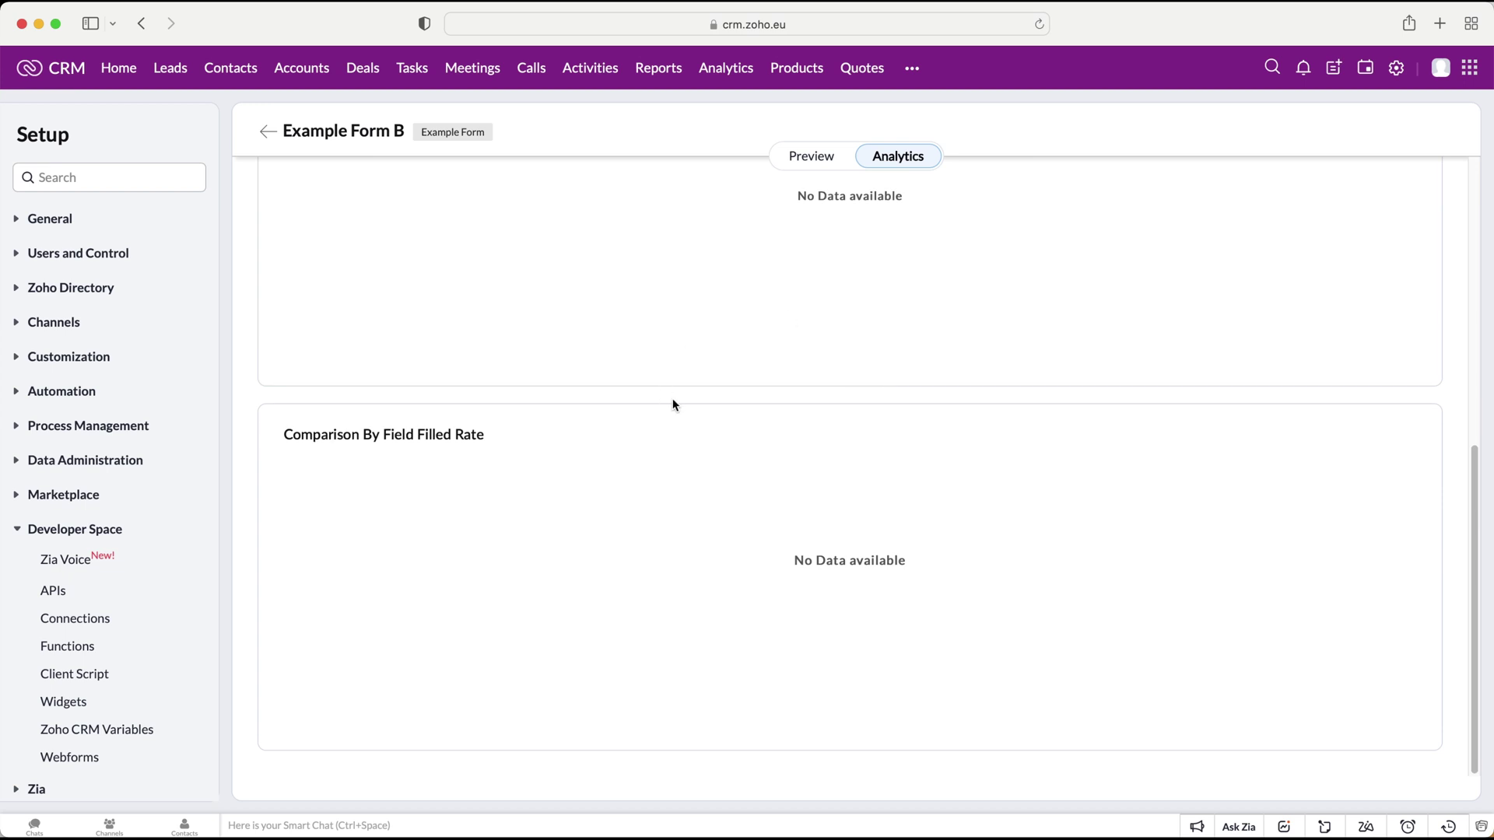
pyautogui.scroll(8, 677, 389)
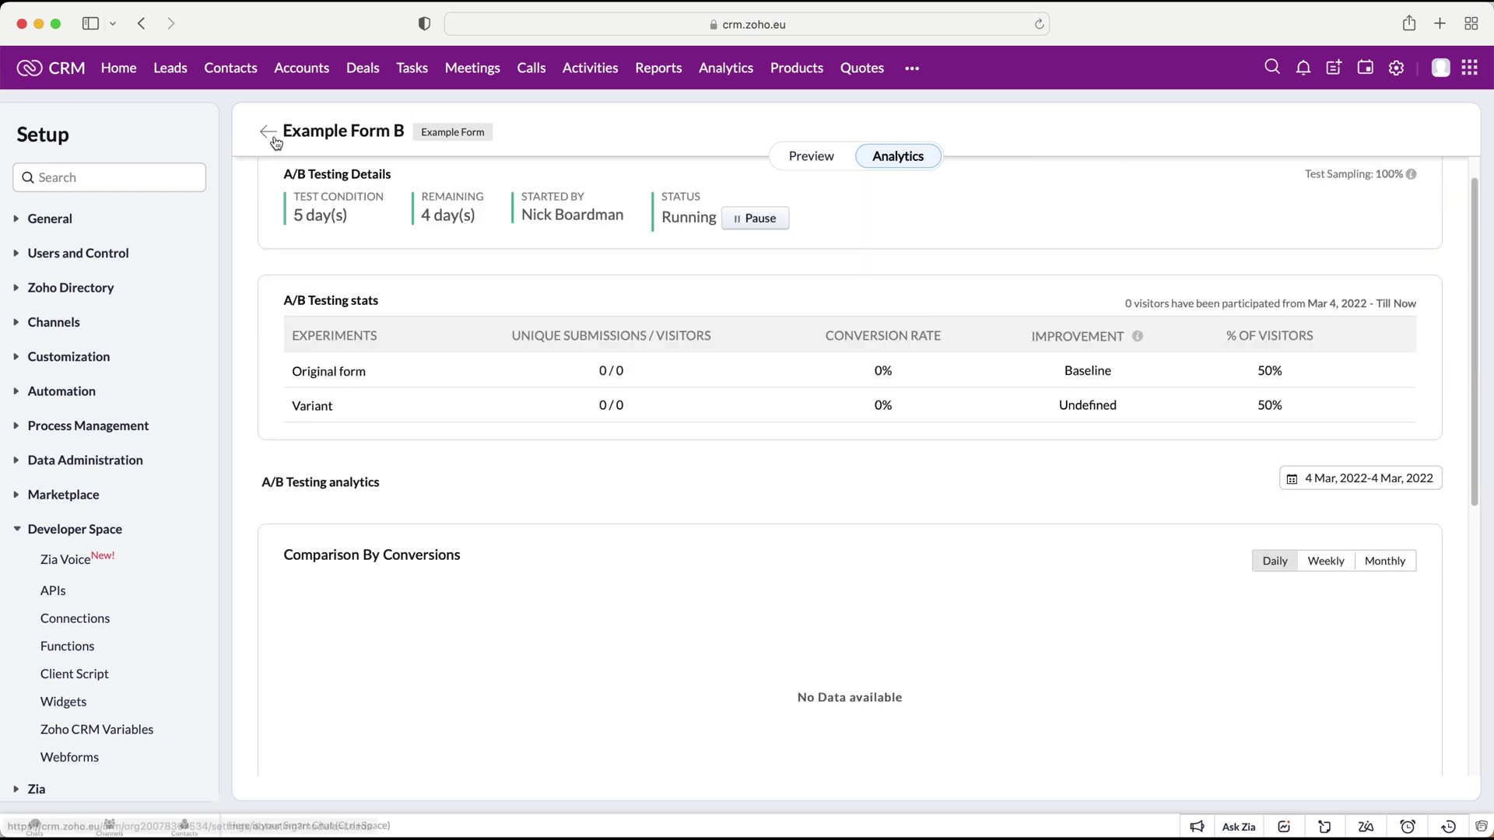
pyautogui.click(269, 132)
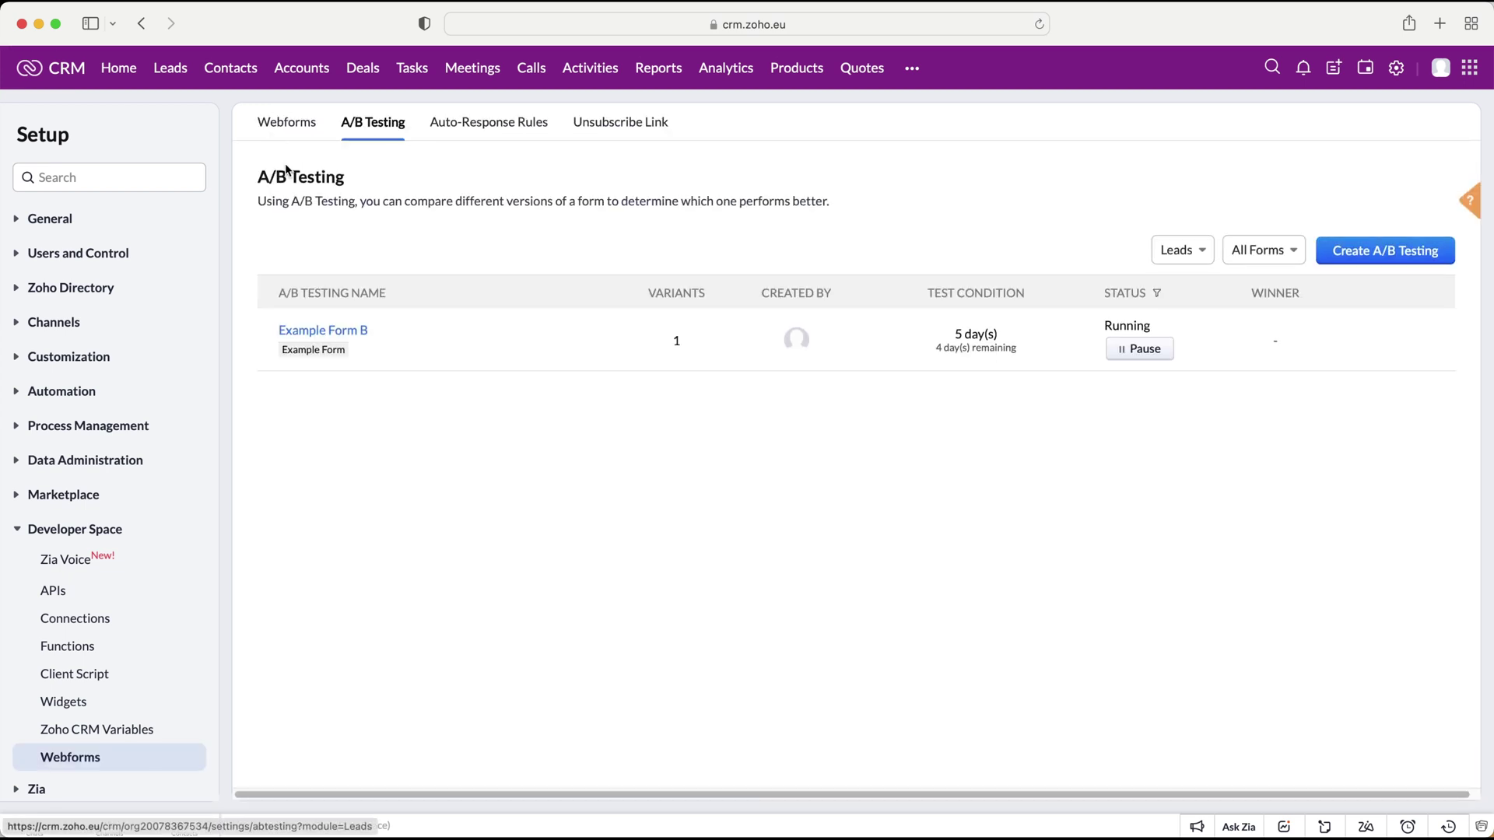
# Step: Switch from the A/B Testing page back to the Leads Webforms list
pyautogui.click(282, 124)
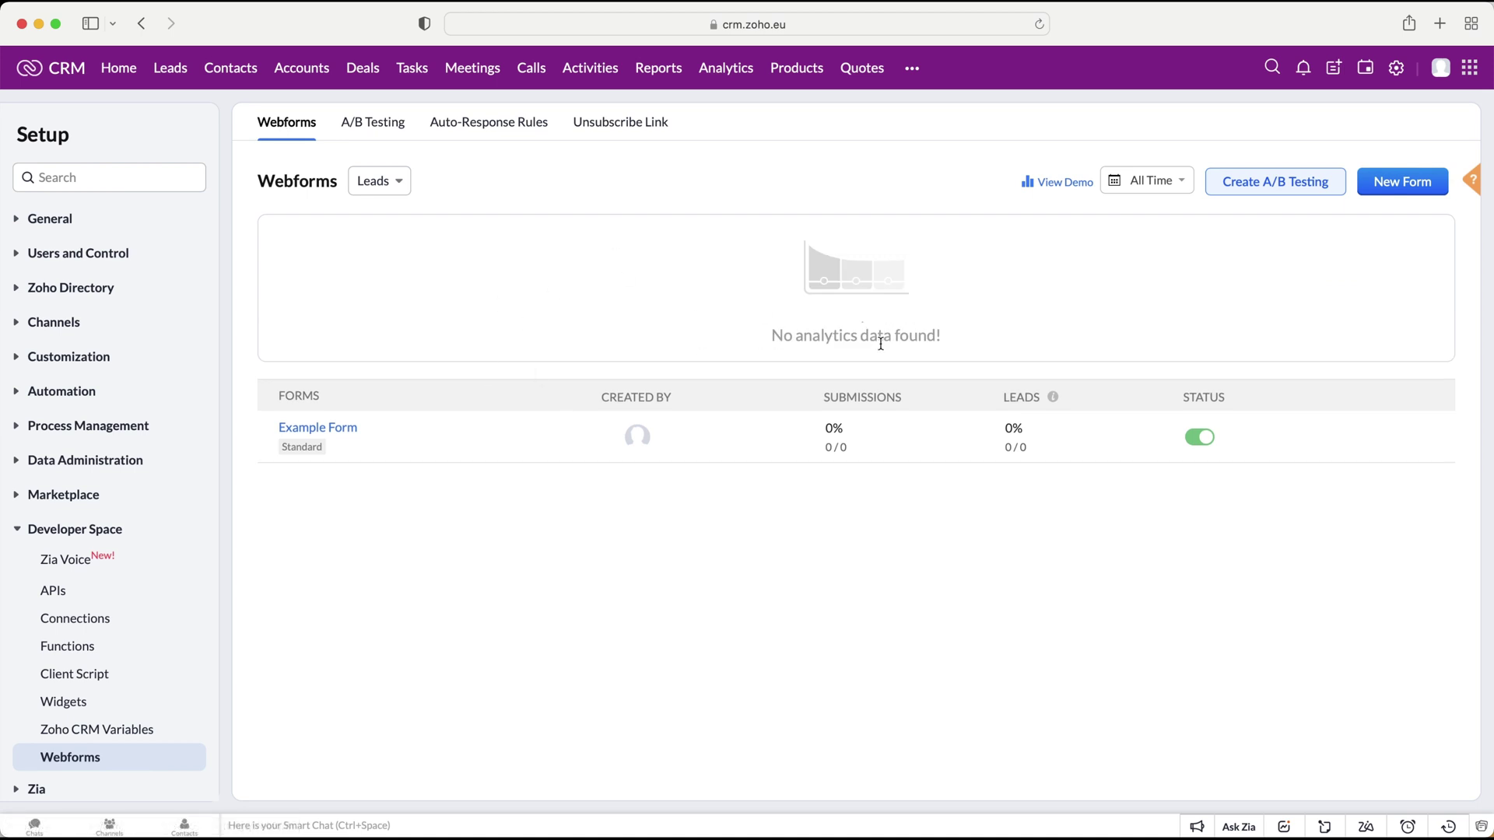